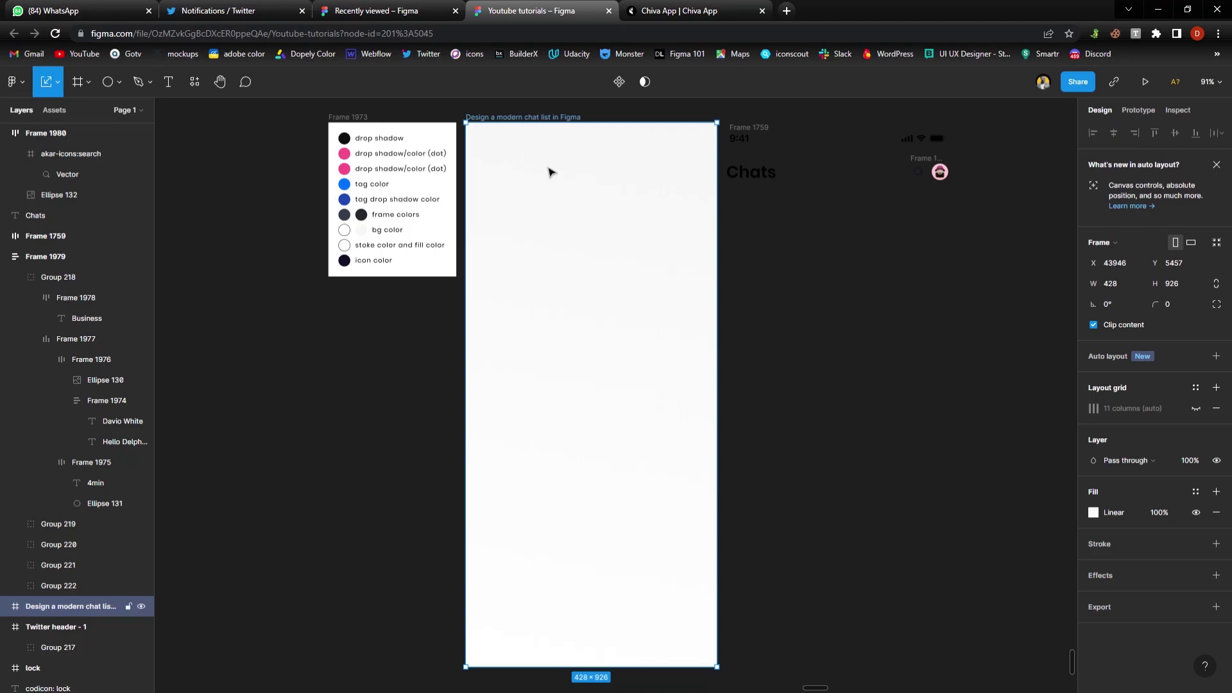
# Step: Move the 9:41 status bar frame to the top of the chat list phone frame
pyautogui.scroll(2, 495, 171)
pyautogui.scroll(1, 496, 171)
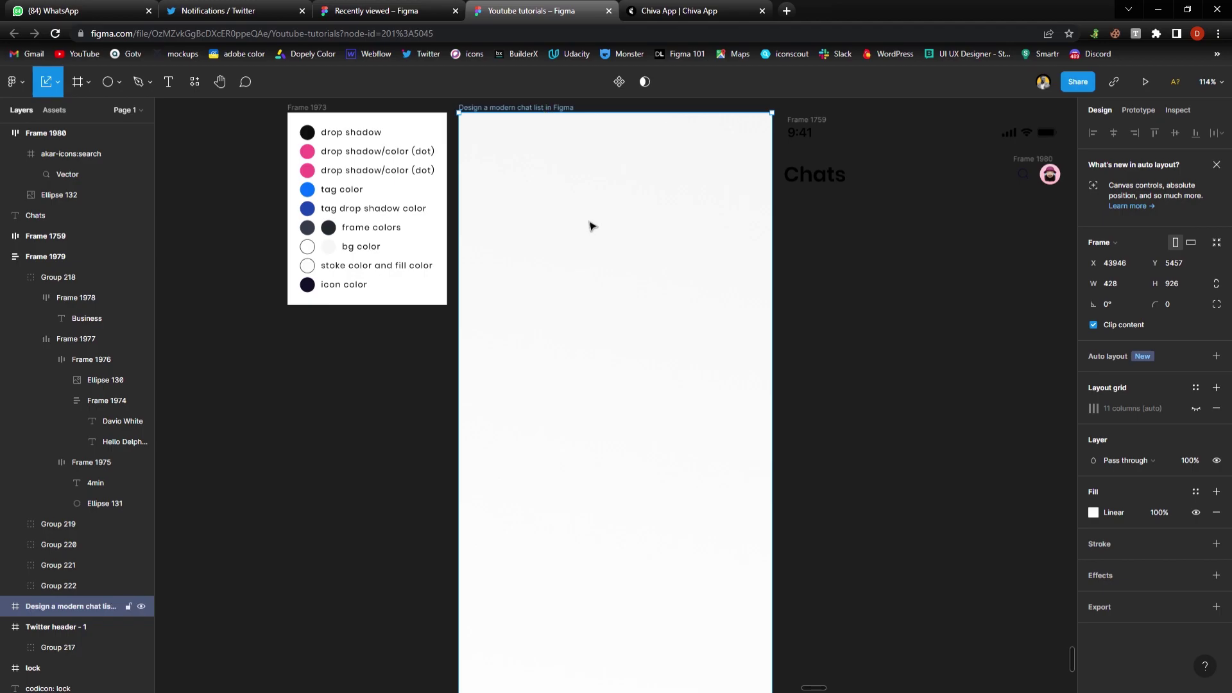
pyautogui.hscroll(1, 591, 226)
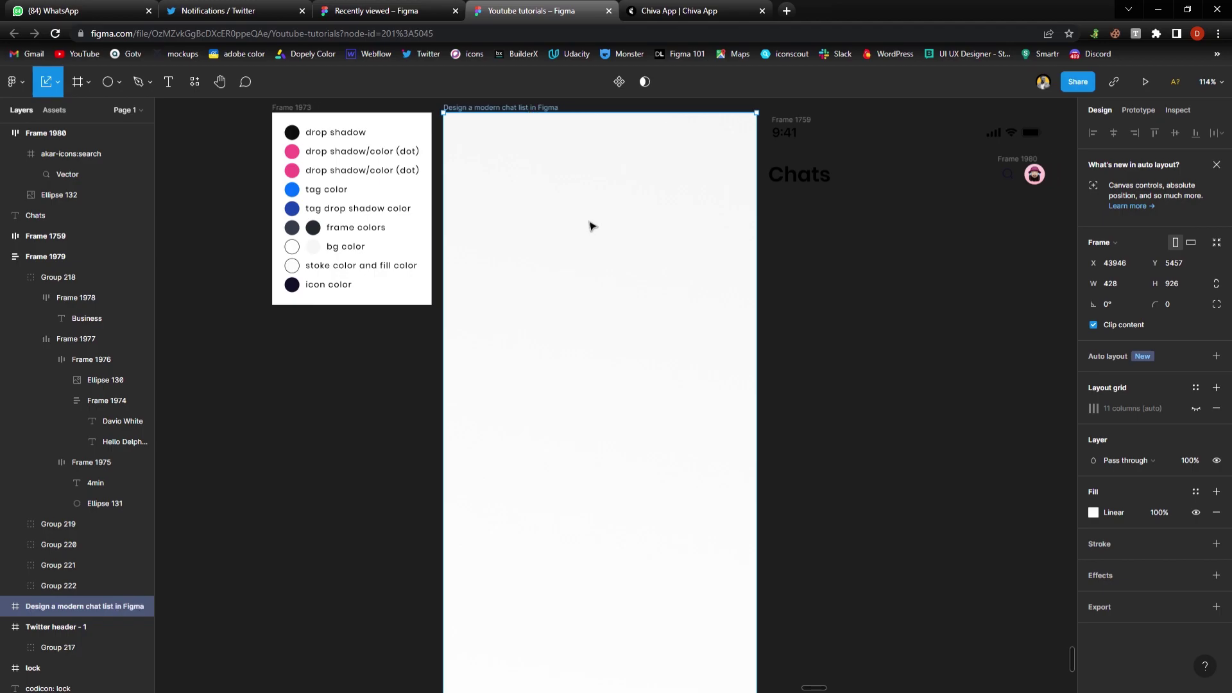
pyautogui.click(850, 292)
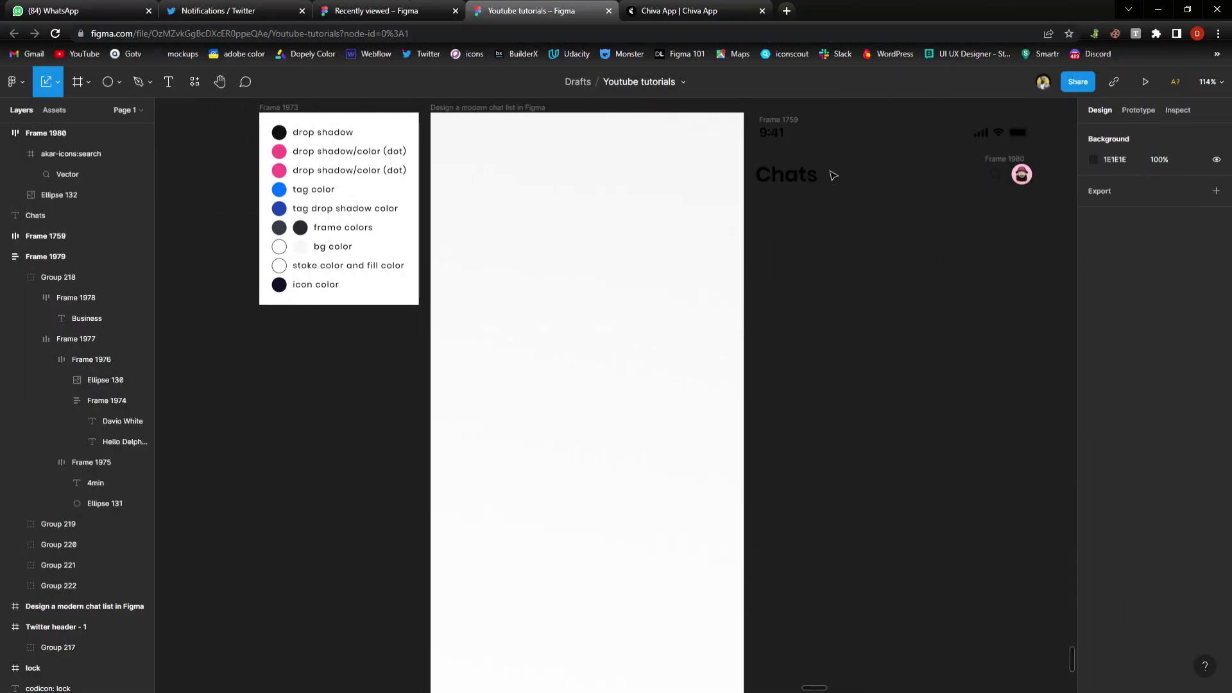
pyautogui.click(818, 132)
pyautogui.moveTo(838, 139); pyautogui.dragTo(539, 161)
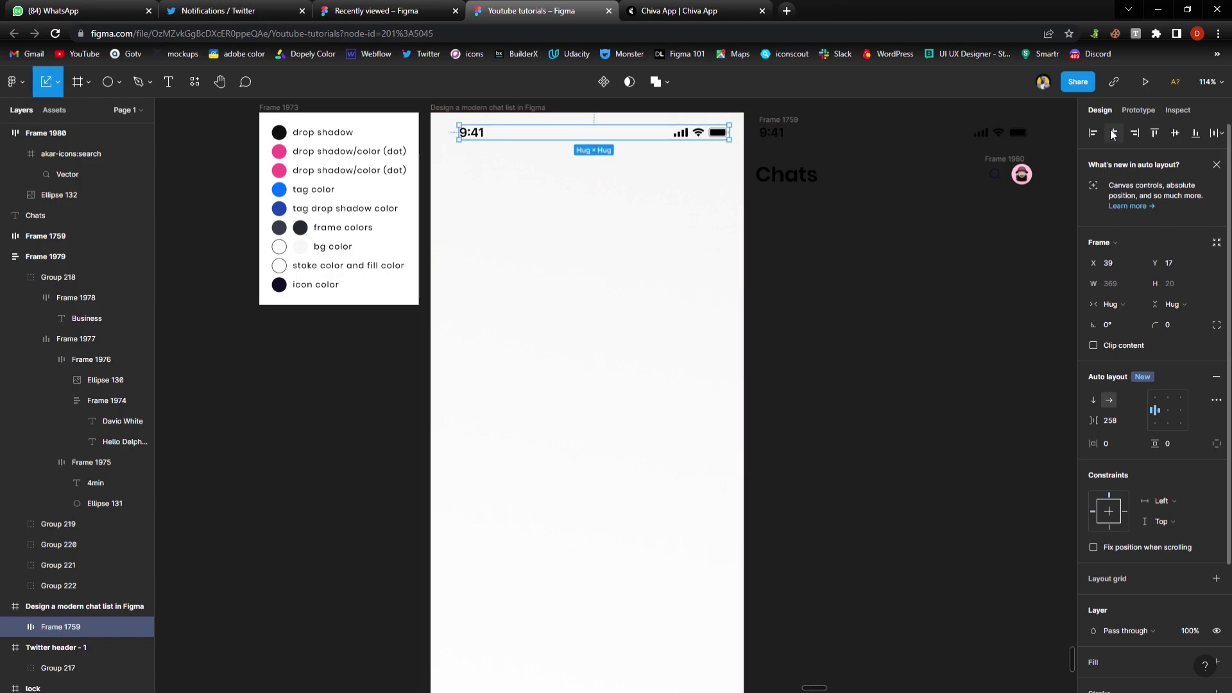
# Step: Delete the leftover status bar frame beside the phone and select the chat list frame
pyautogui.click(787, 124)
pyautogui.press('Delete')
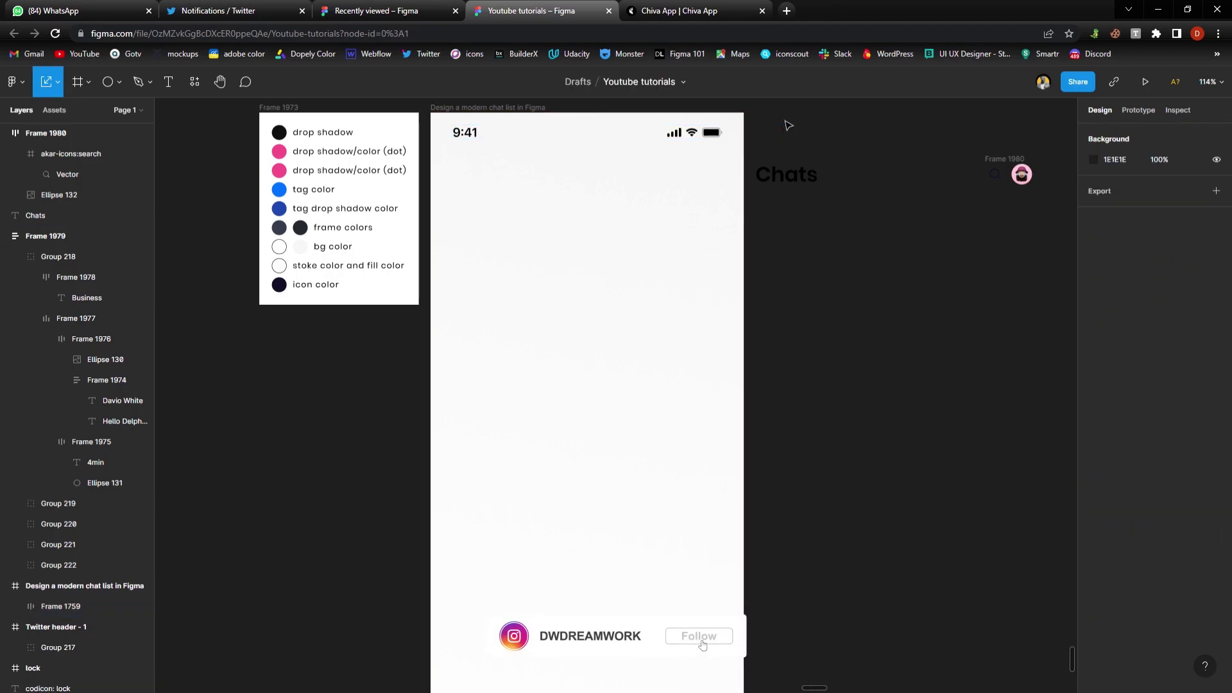
pyautogui.click(606, 363)
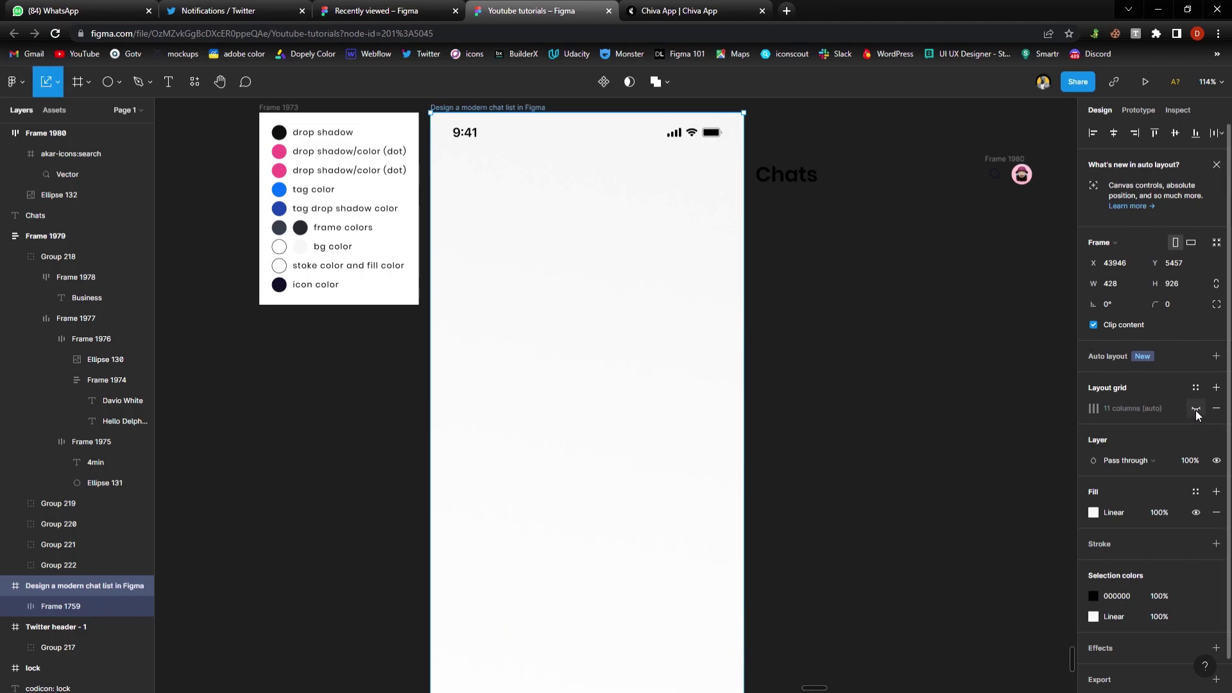
# Step: Turn on the 11-column grid (FF0000 at 10%, margin 25, gutter 20) and review its settings
pyautogui.click(1196, 409)
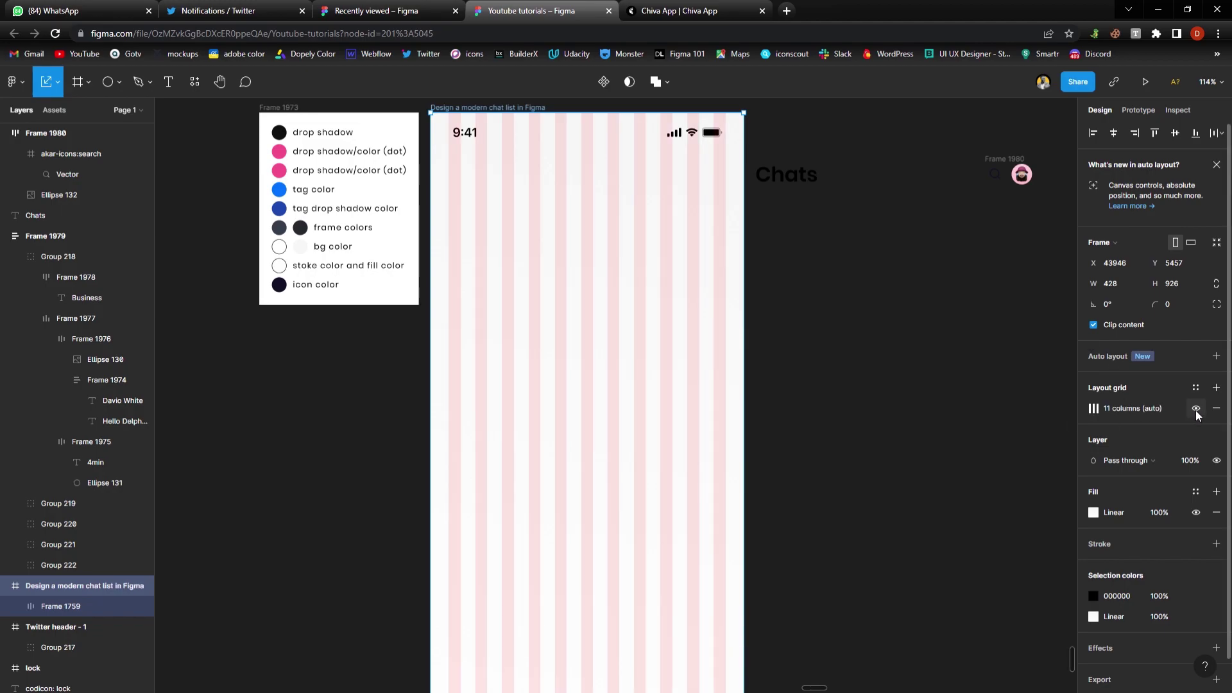
pyautogui.click(1095, 411)
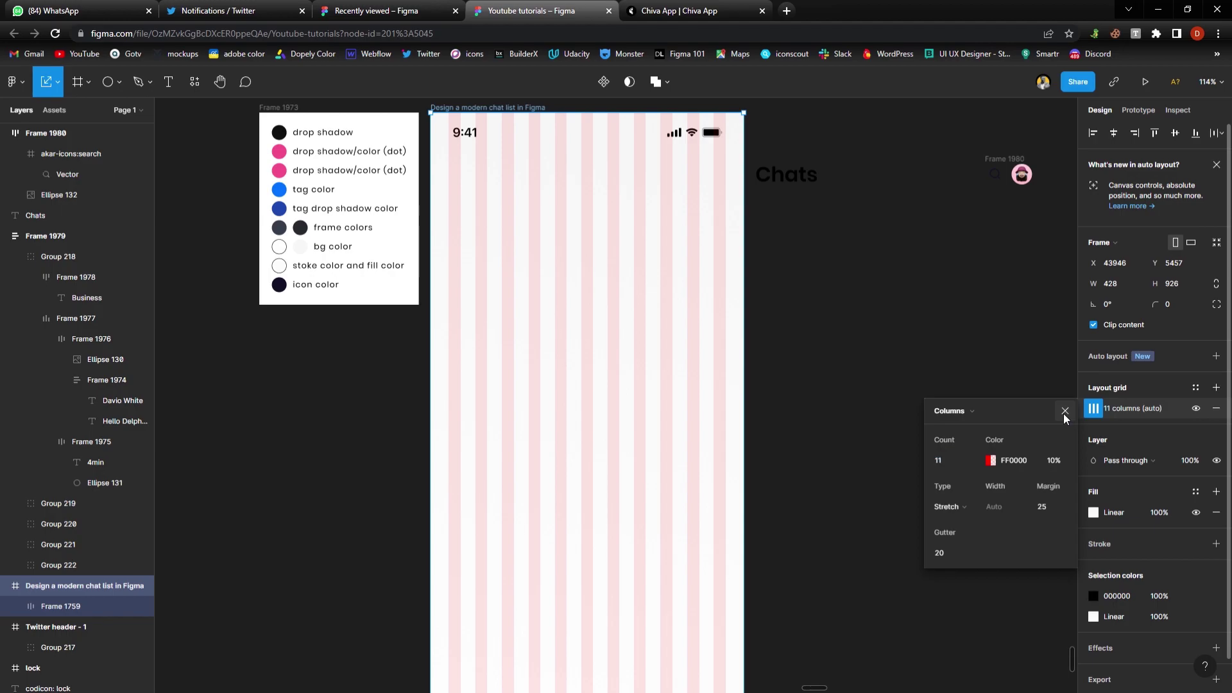
pyautogui.click(1064, 411)
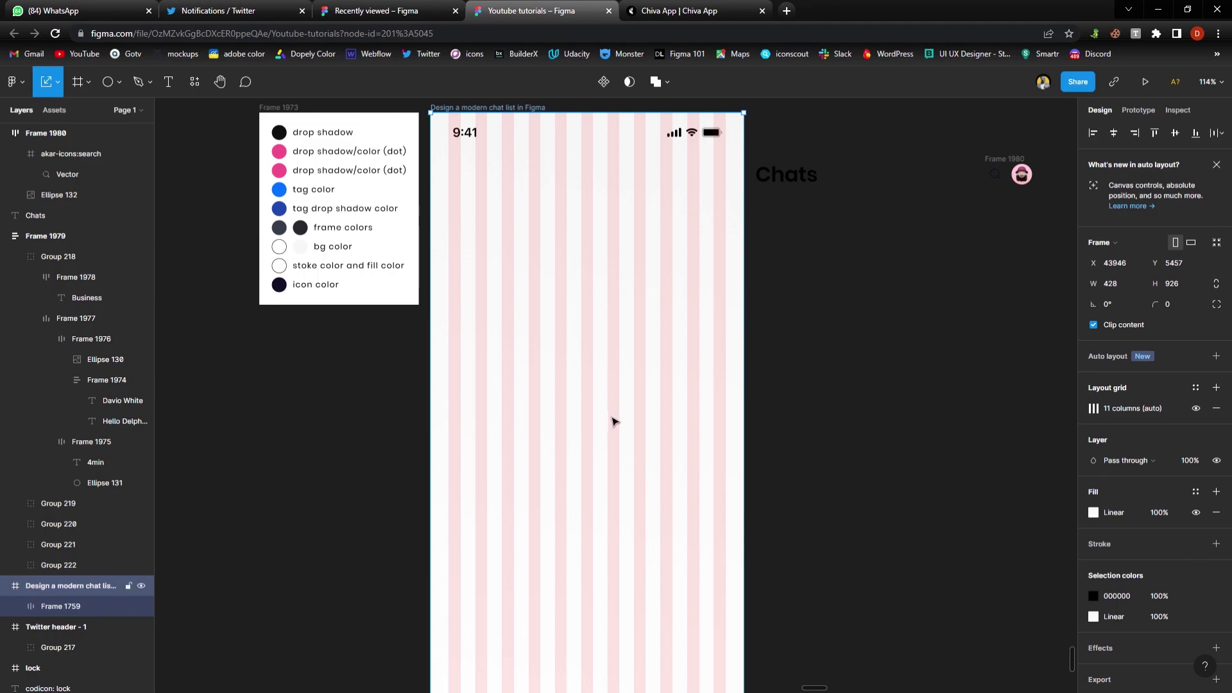
pyautogui.click(1095, 514)
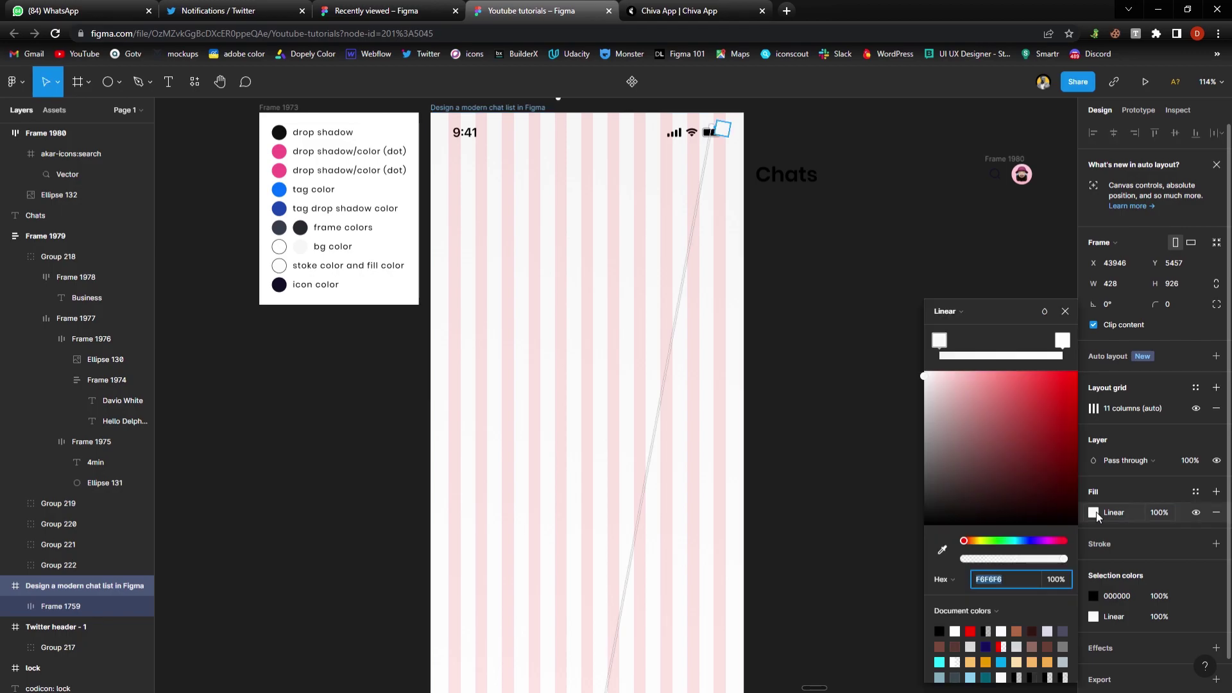
# Step: Re-angle the F6F6F6-to-FFFFFF linear gradient by shifting its bottom and top end points
pyautogui.click(938, 342)
pyautogui.scroll(-1, 683, 368)
pyautogui.scroll(-5, 684, 369)
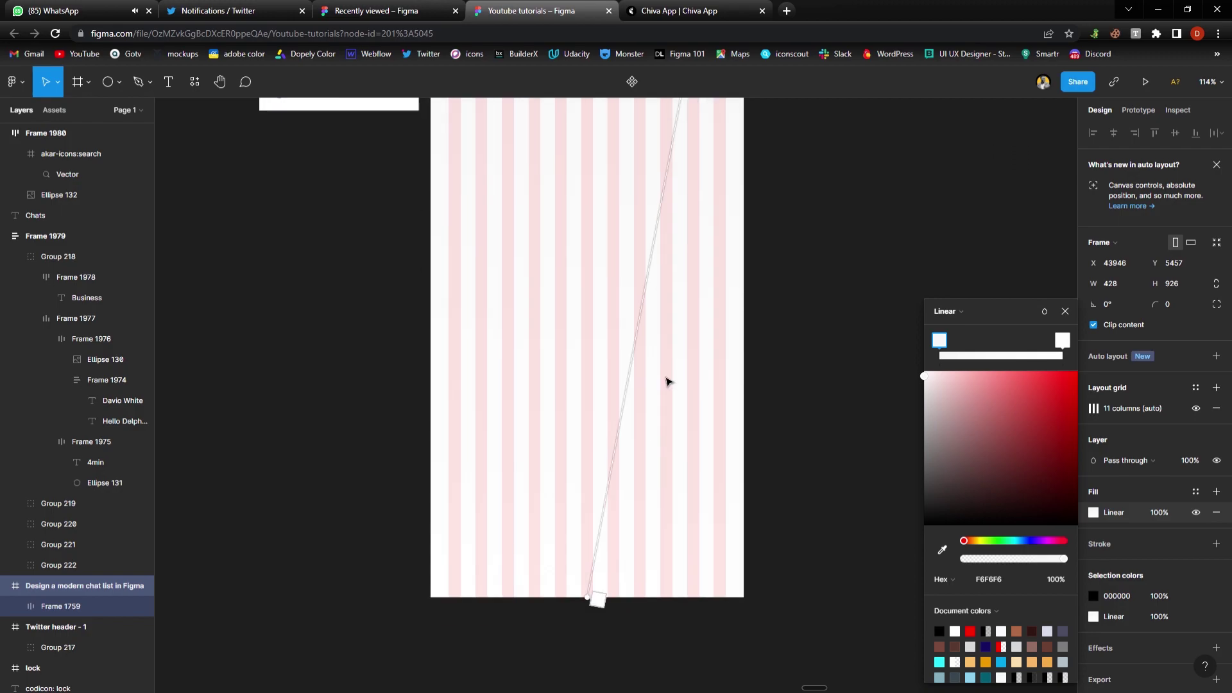
pyautogui.moveTo(603, 611); pyautogui.dragTo(571, 610)
pyautogui.scroll(6, 773, 462)
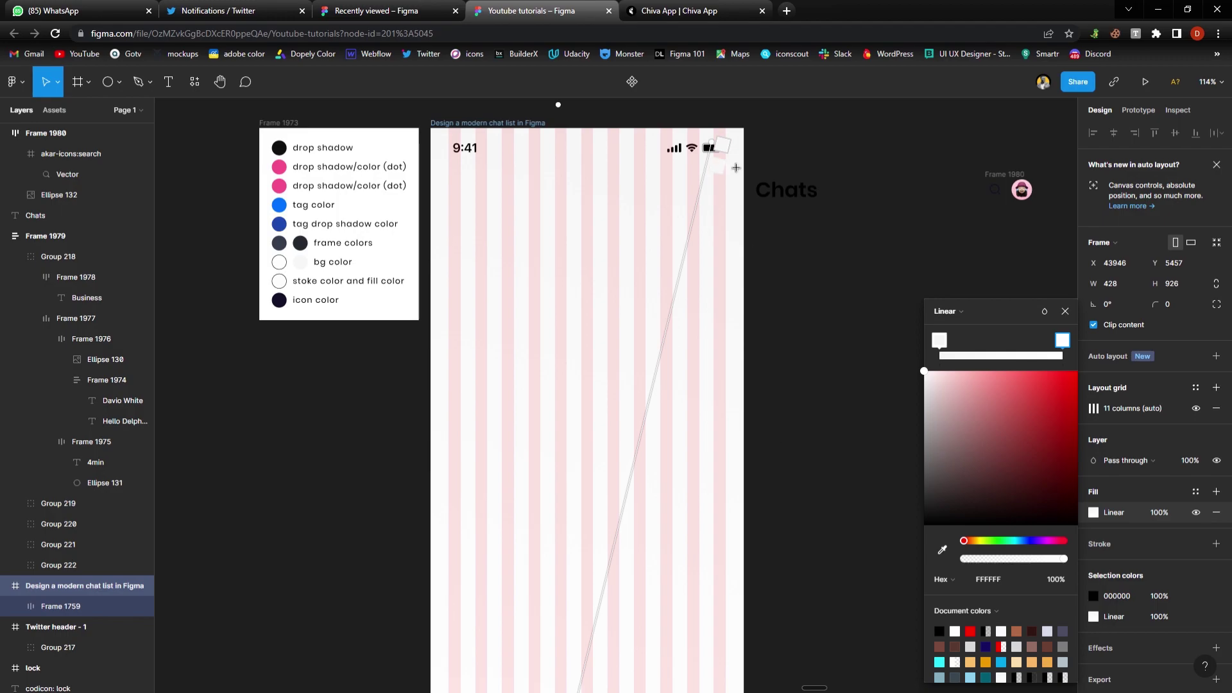
pyautogui.click(734, 150)
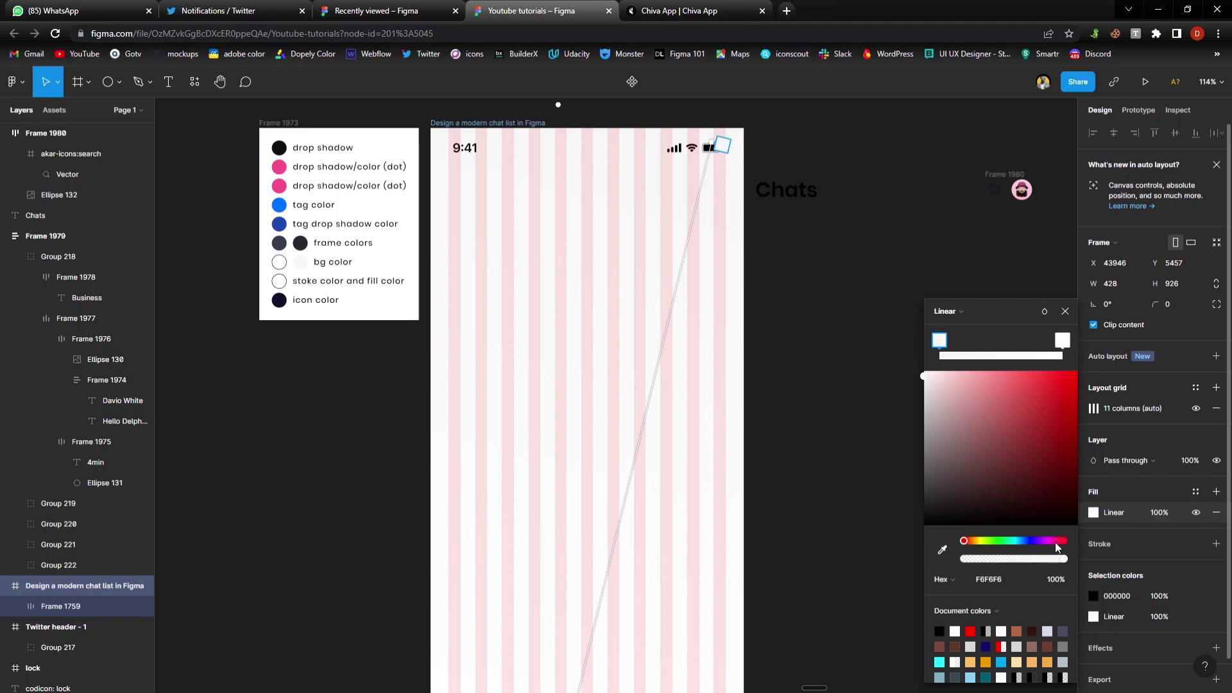
pyautogui.moveTo(722, 145); pyautogui.dragTo(739, 143)
pyautogui.click(1065, 311)
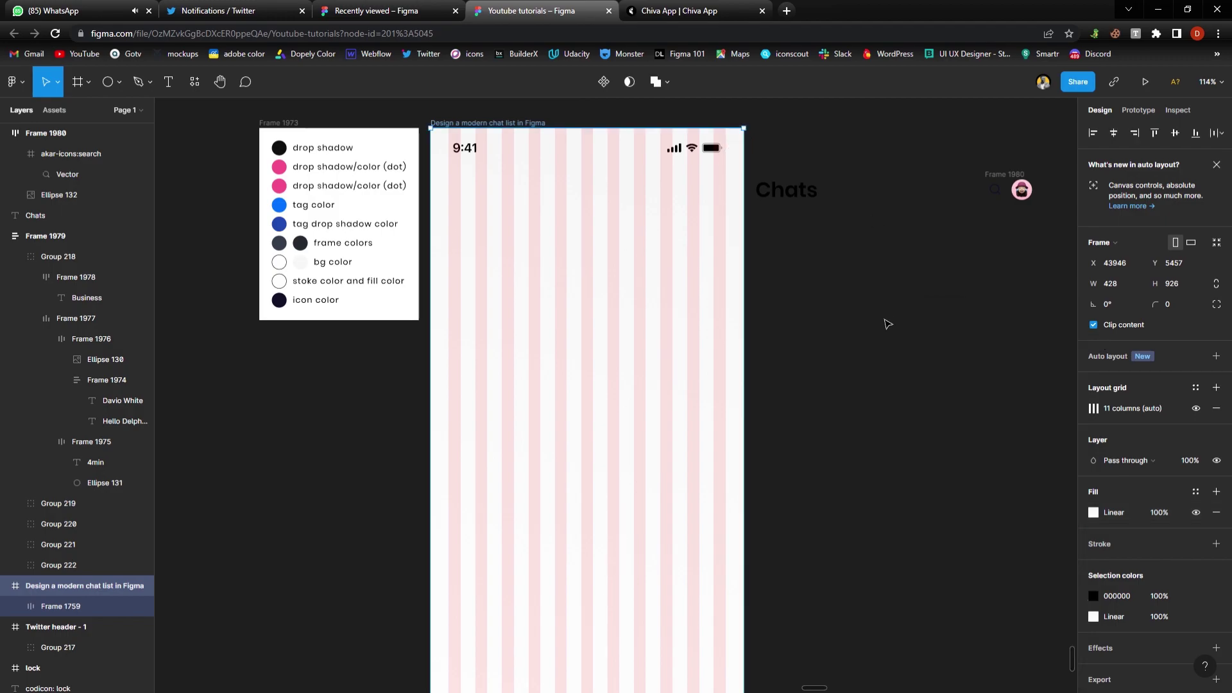
pyautogui.click(886, 317)
pyautogui.hscroll(-2, 655, 302)
pyautogui.scroll(3, 608, 310)
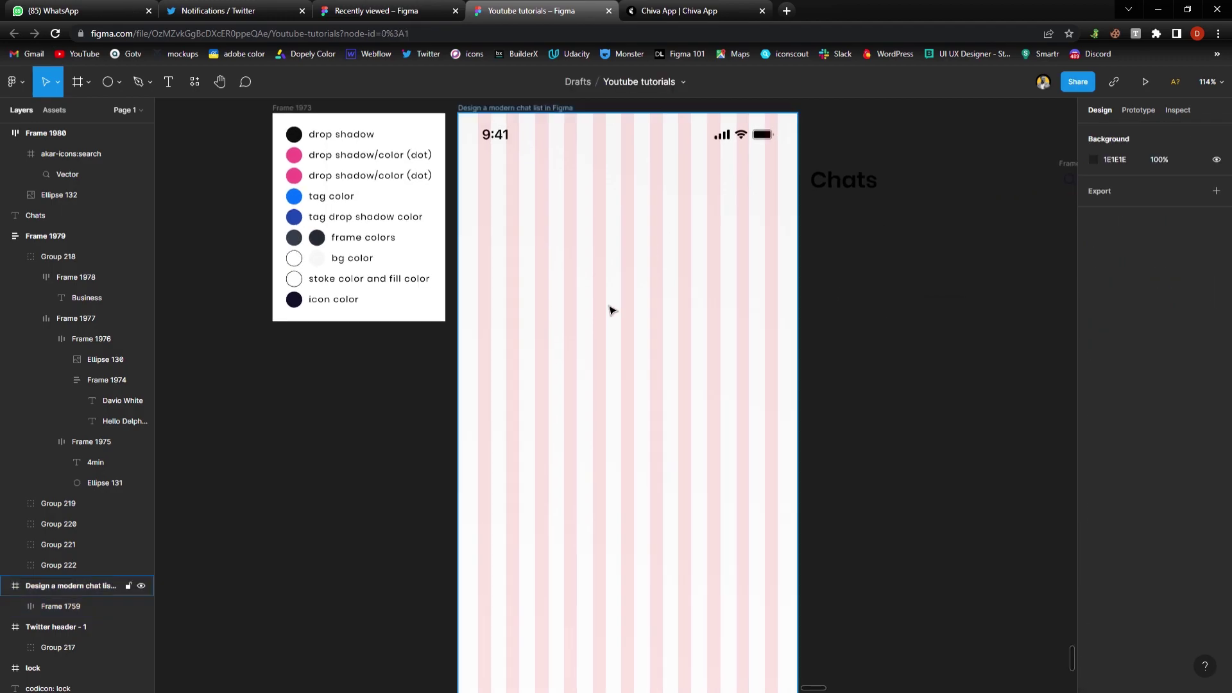
# Step: Bring the phone frame into view and pick the Ellipse tool
pyautogui.scroll(2, 611, 311)
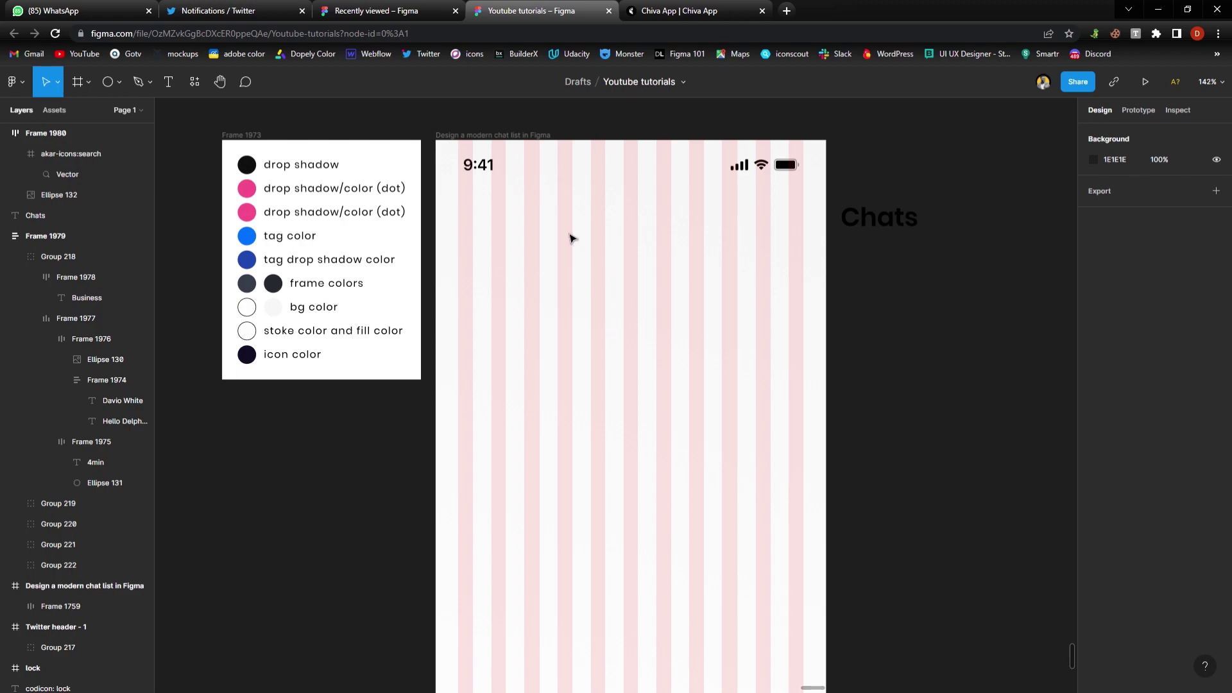
pyautogui.hscroll(2, 867, 285)
pyautogui.hscroll(1, 866, 285)
pyautogui.hscroll(-2, 867, 286)
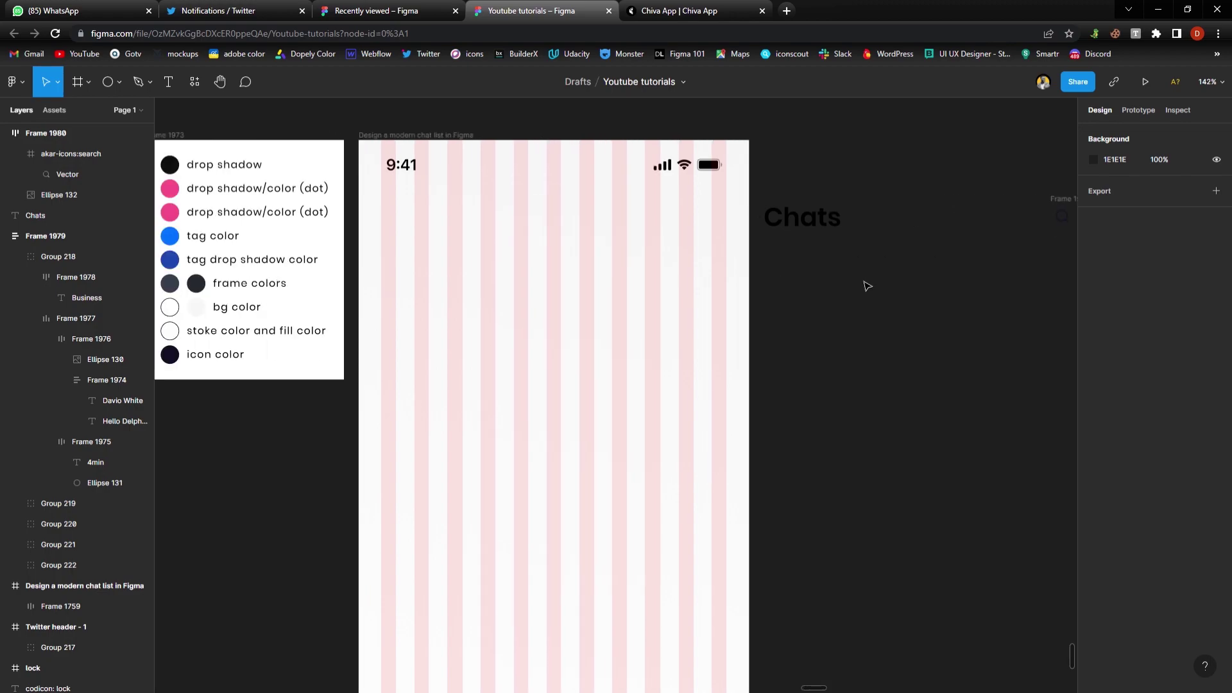
pyautogui.hscroll(3, 867, 285)
pyautogui.hscroll(-1, 867, 286)
pyautogui.hscroll(-4, 867, 285)
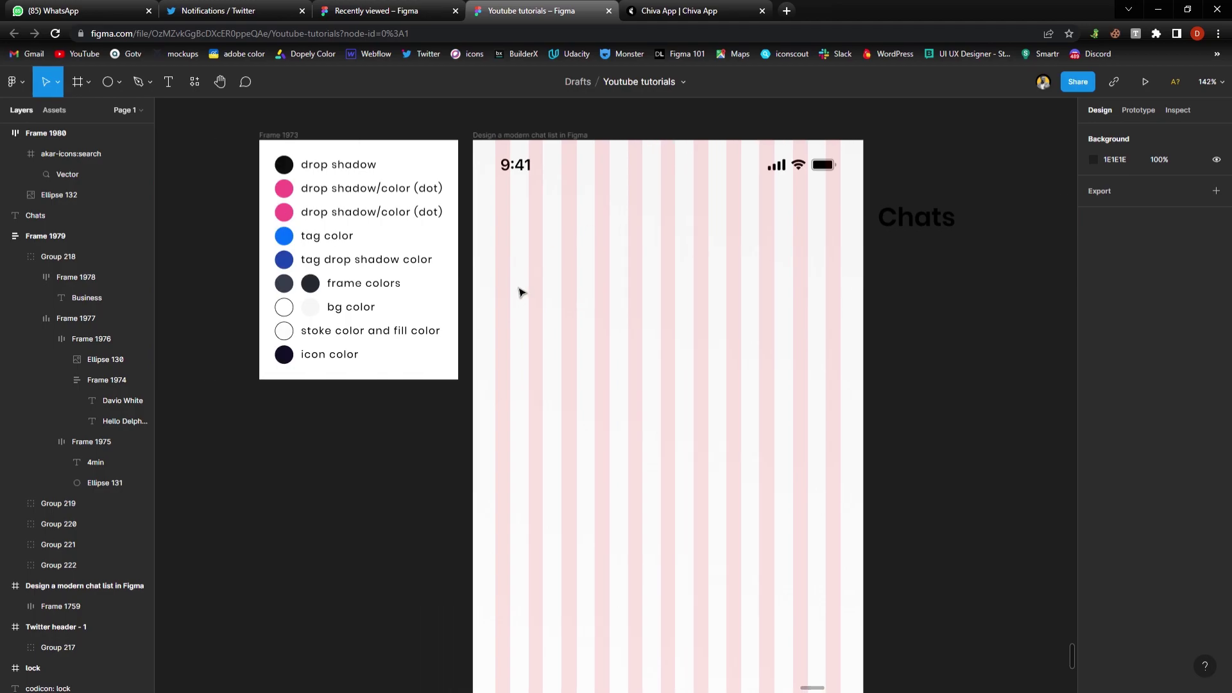
pyautogui.click(108, 83)
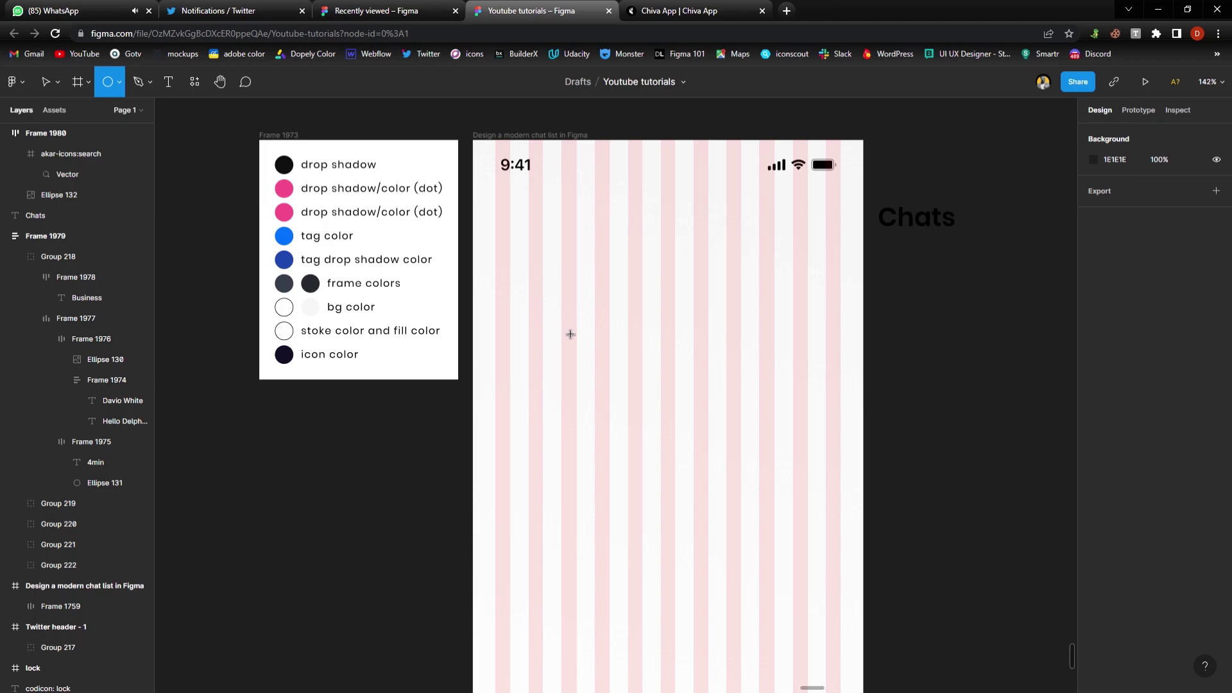
# Step: Draw a 48×48 D9D9D9 circle (Ellipse 133) below the status bar at the frame's left edge
pyautogui.moveTo(548, 319); pyautogui.dragTo(571, 330)
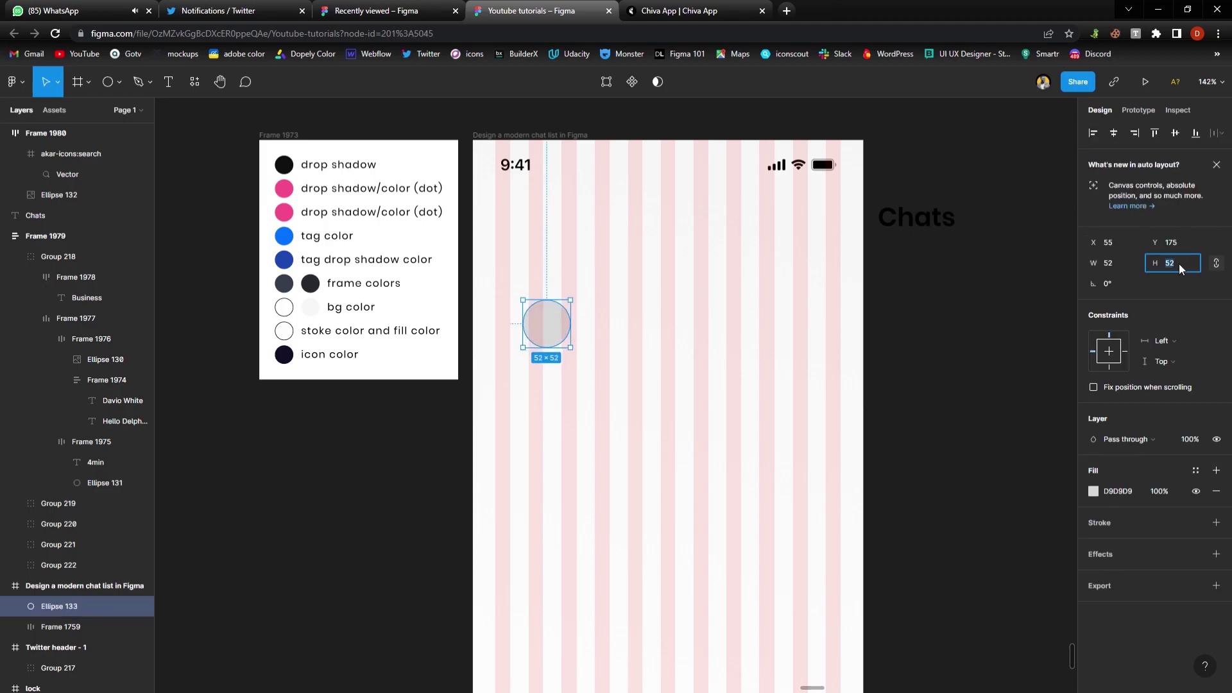
pyautogui.press('Return')
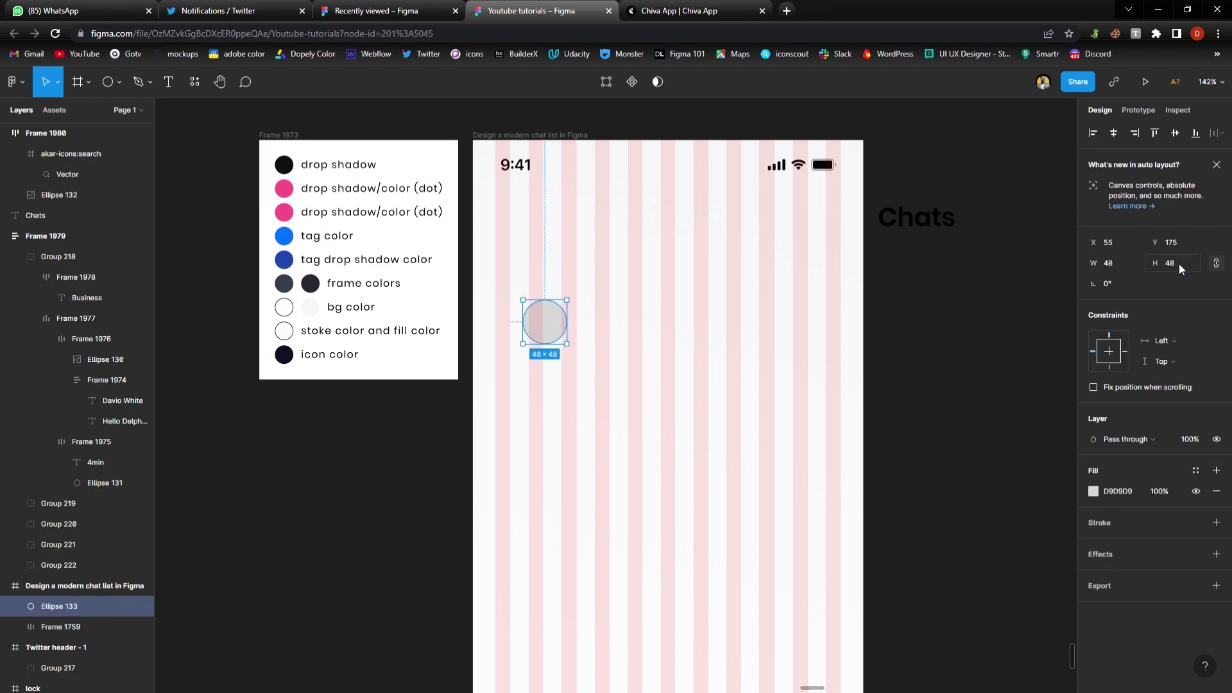
pyautogui.moveTo(546, 333)
pyautogui.mouseDown()
pyautogui.moveTo(525, 323)
pyautogui.moveTo(533, 316)
pyautogui.mouseUp()
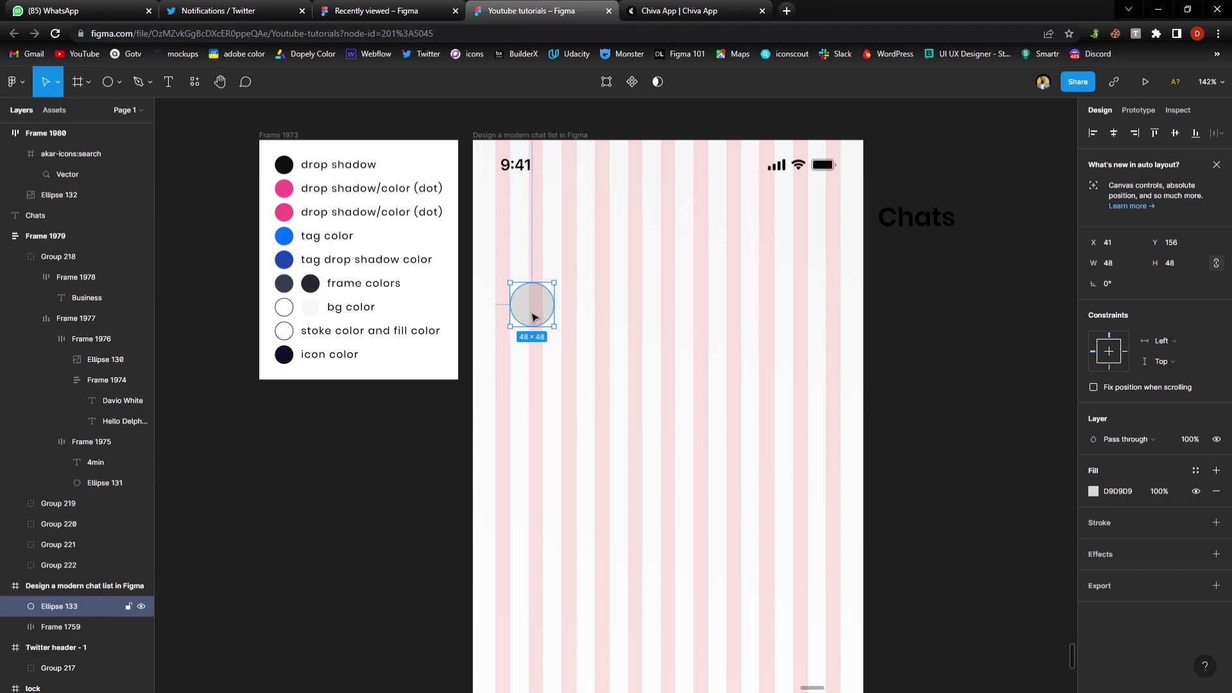
pyautogui.click(561, 370)
pyautogui.scroll(1, 573, 312)
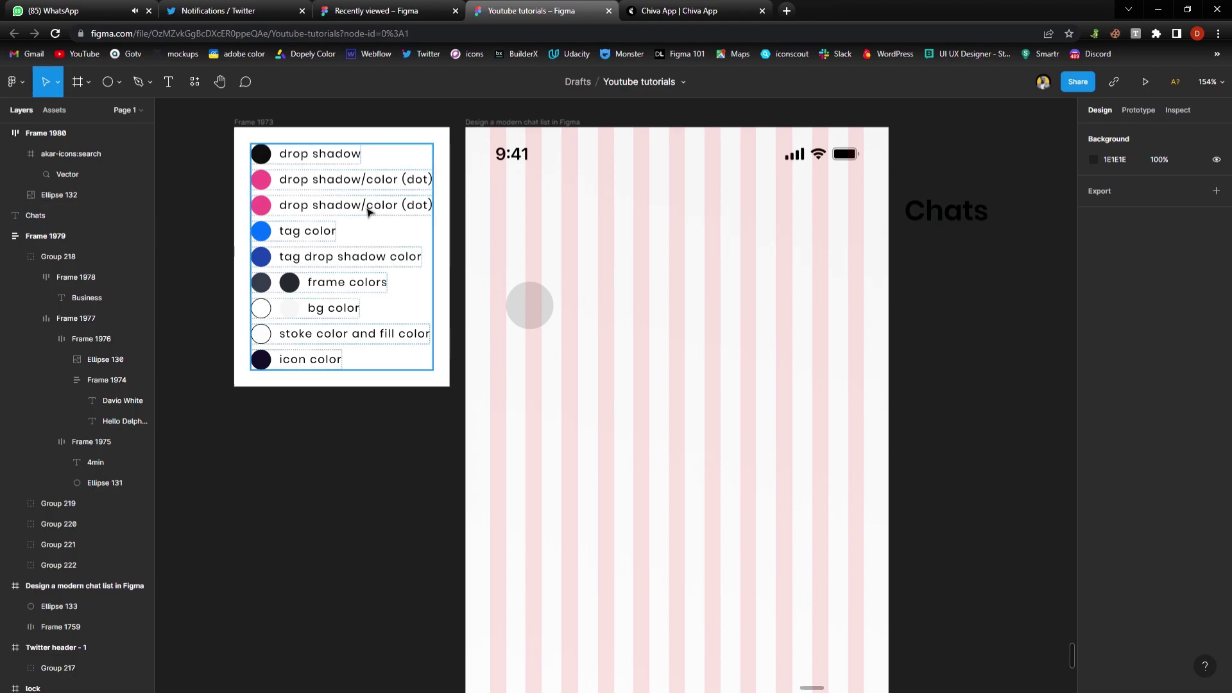
# Step: Copy the Chats heading beside the avatar and retype it as the contact's name
pyautogui.click(969, 220)
pyautogui.moveTo(965, 219); pyautogui.dragTo(637, 311)
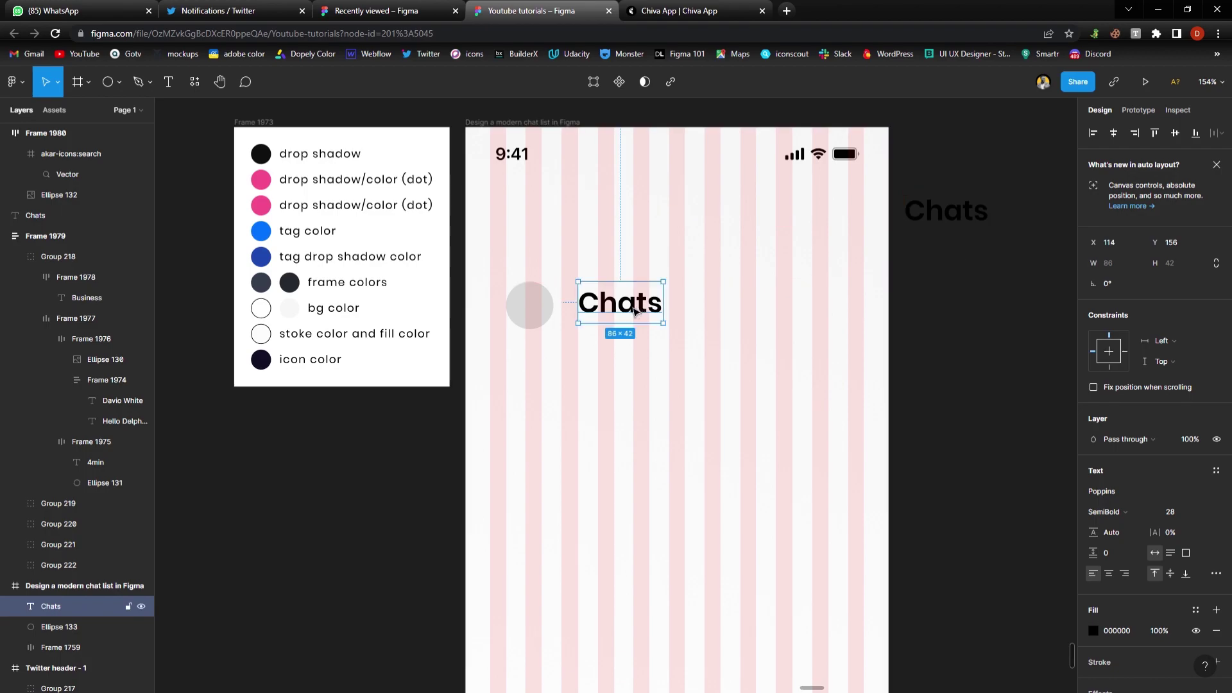
pyautogui.doubleClick(637, 311)
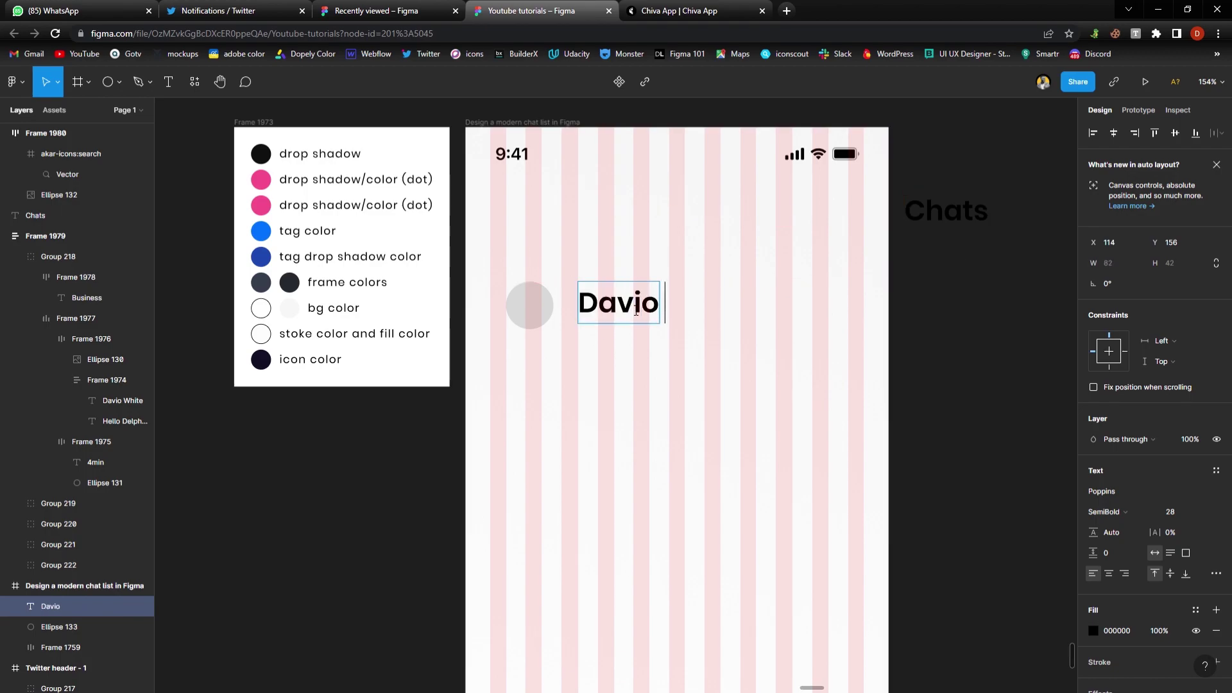
pyautogui.press('Escape')
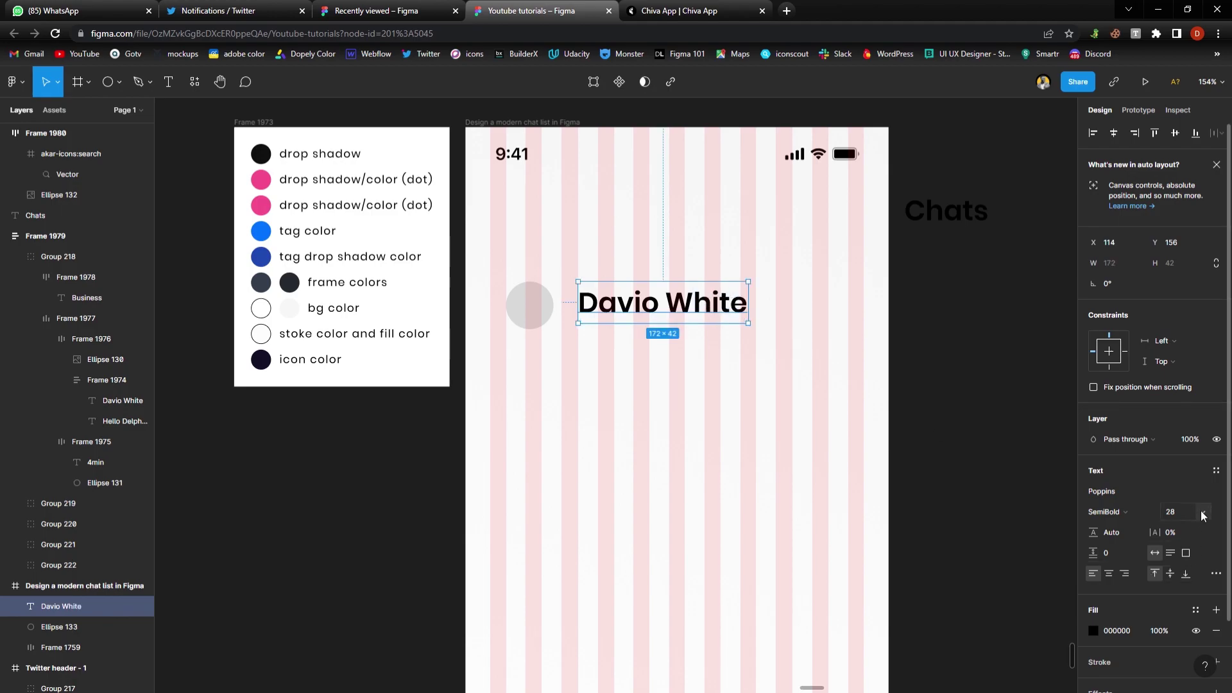
# Step: Set the name label to size 16 and duplicate it directly beneath
pyautogui.click(1198, 514)
pyautogui.click(1184, 523)
pyautogui.moveTo(631, 301)
pyautogui.mouseDown()
pyautogui.moveTo(614, 307)
pyautogui.moveTo(626, 324)
pyautogui.mouseUp()
pyautogui.scroll(5, 625, 324)
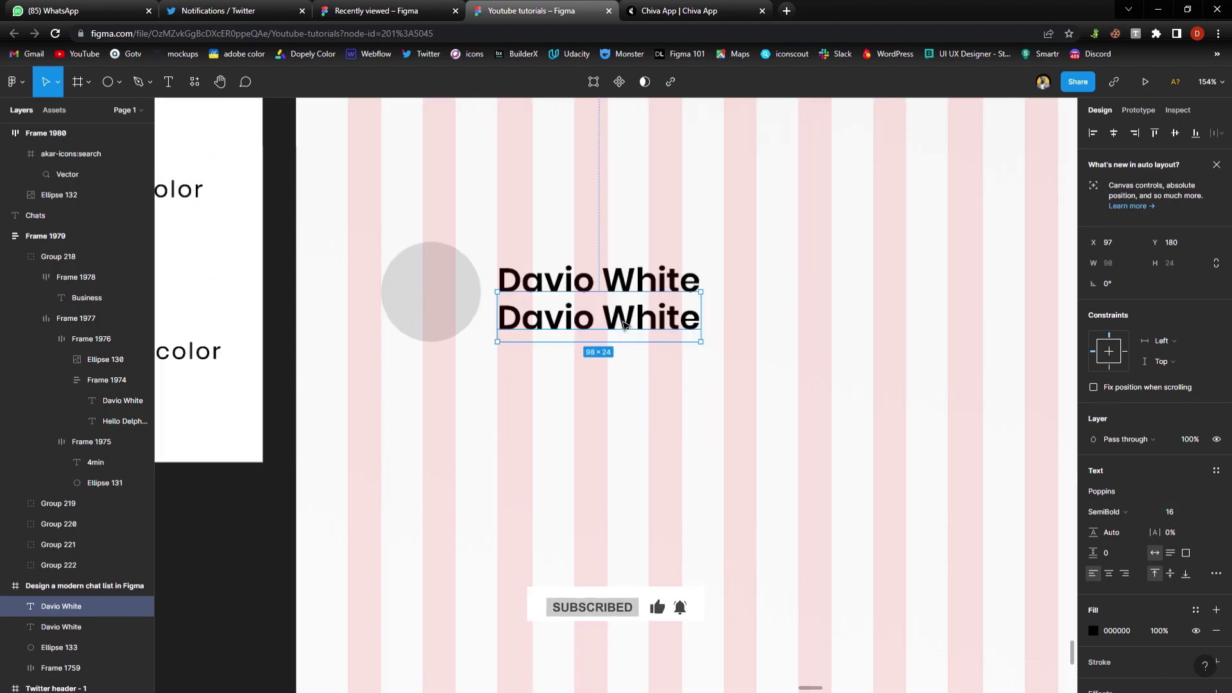
# Step: Change the duplicated line's text to 'Helo sir, I just sent an email...'
pyautogui.doubleClick(626, 324)
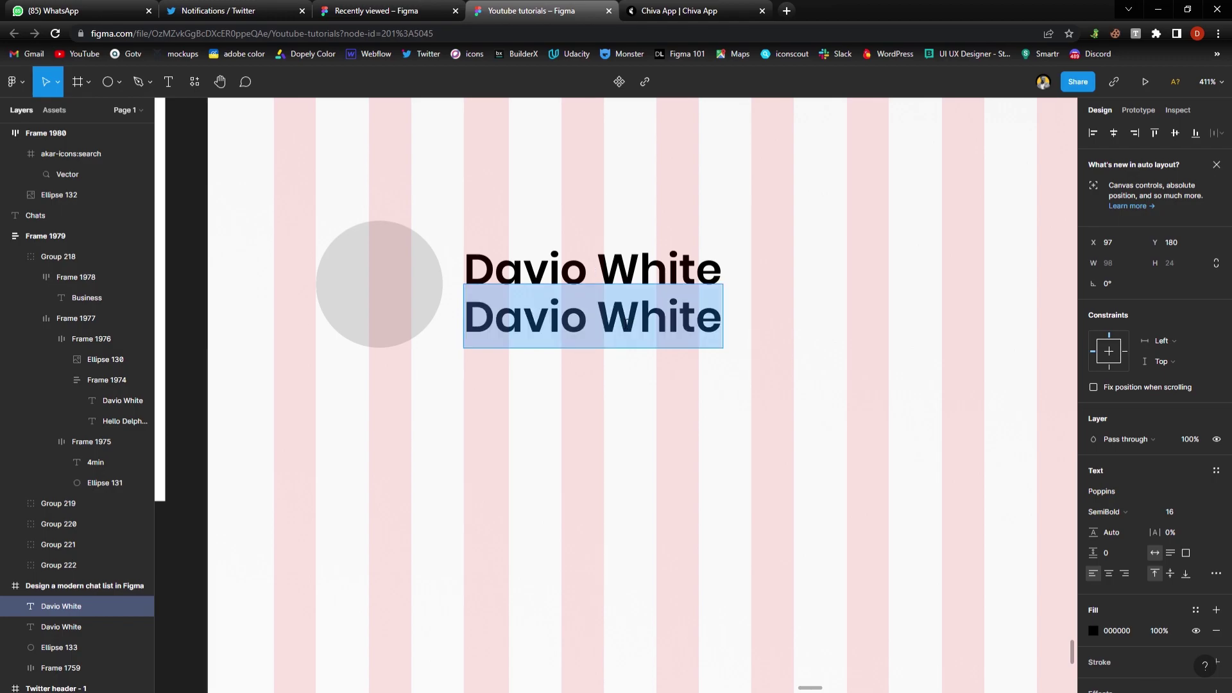
pyautogui.write('He')
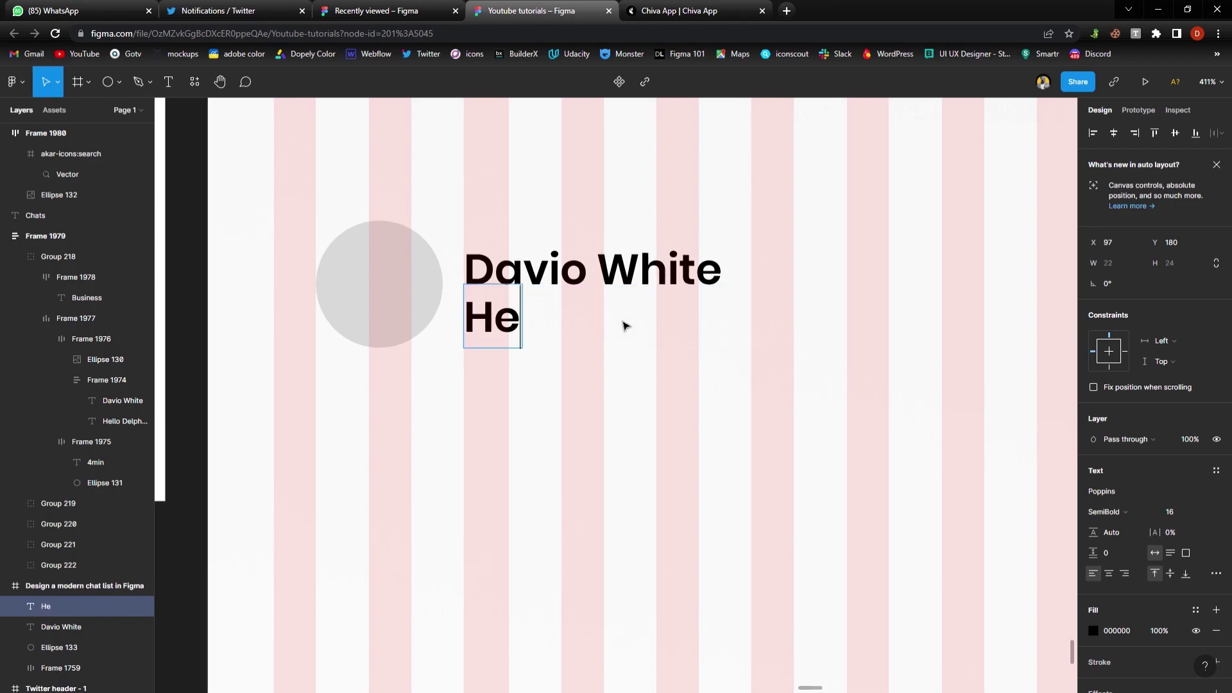
pyautogui.write('lo sir')
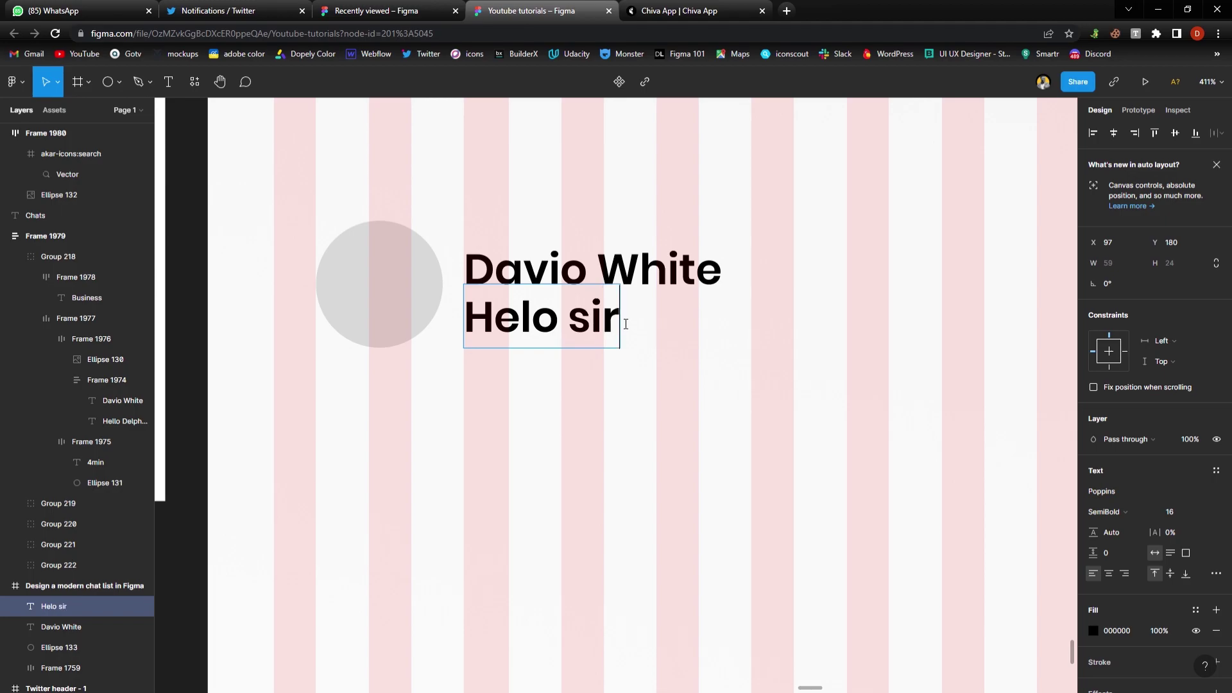
pyautogui.write(', I just se')
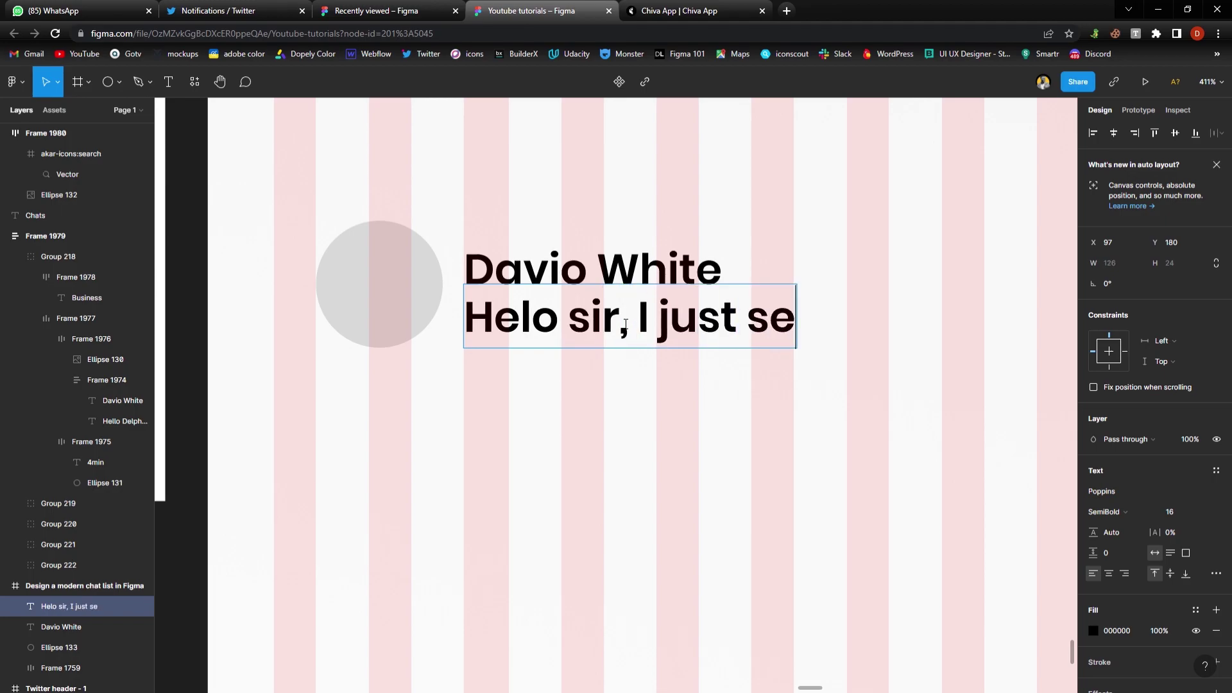
pyautogui.write('nt an email')
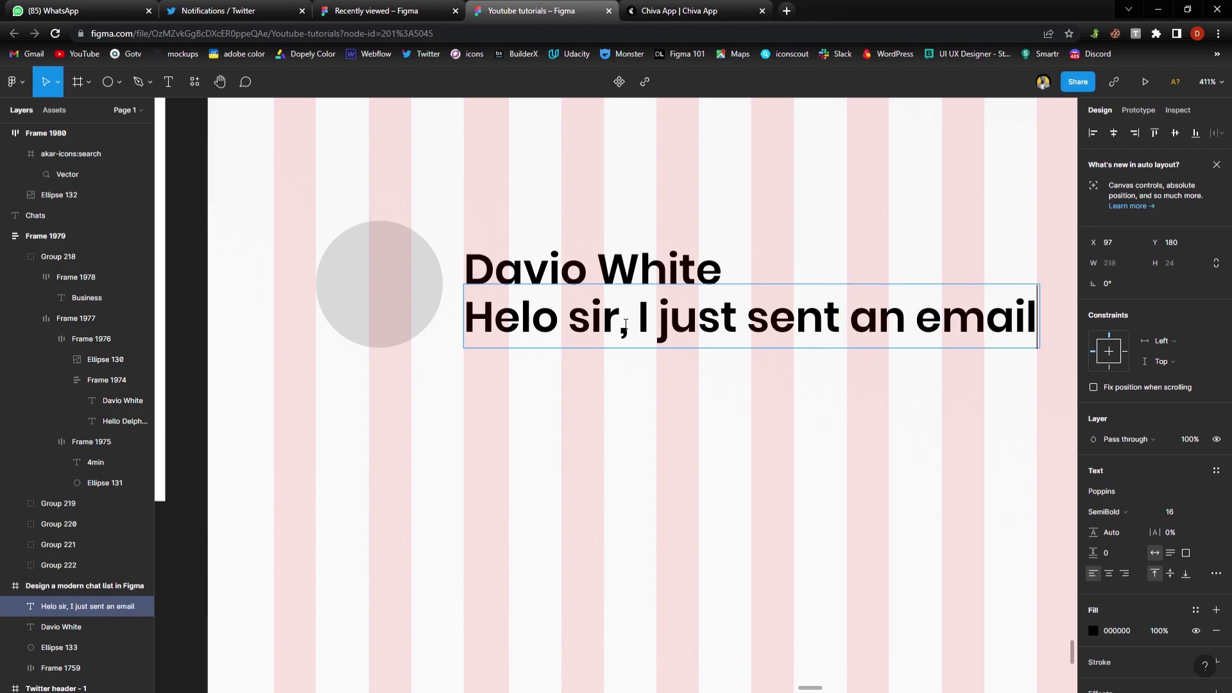
pyautogui.write('...')
pyautogui.scroll(-5, 602, 312)
pyautogui.press('Escape')
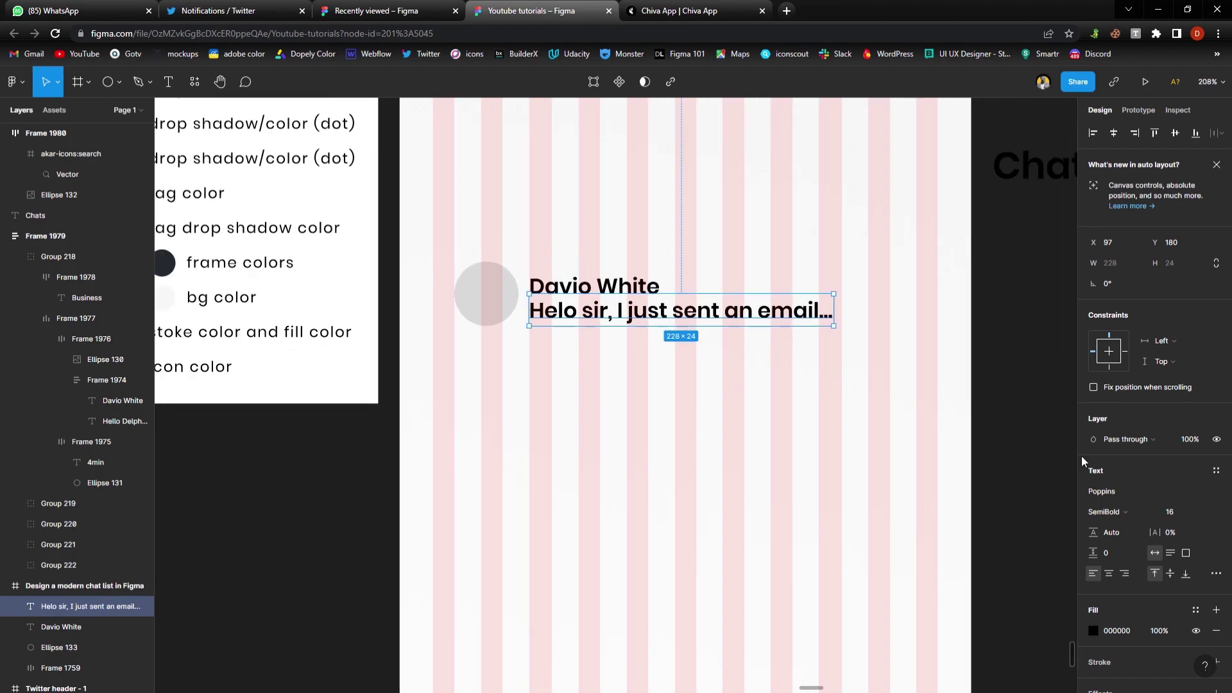
# Step: Make the preview message Poppins Regular at size 14
pyautogui.click(1122, 511)
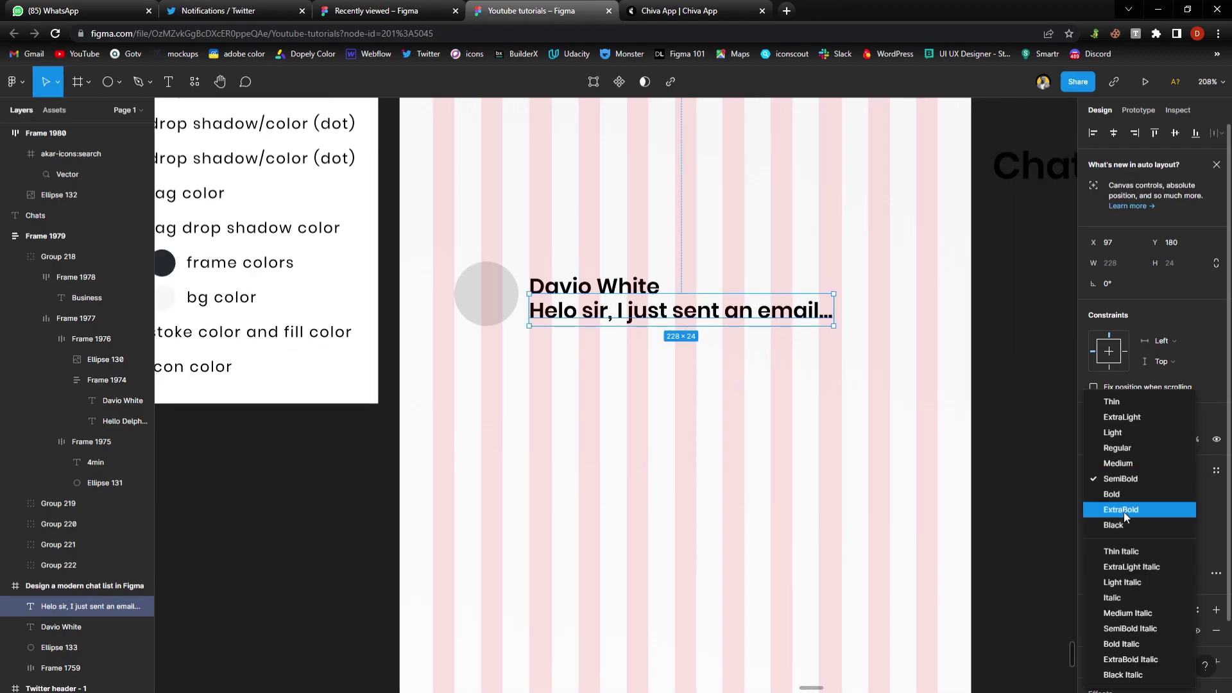
pyautogui.click(1122, 449)
pyautogui.click(625, 292)
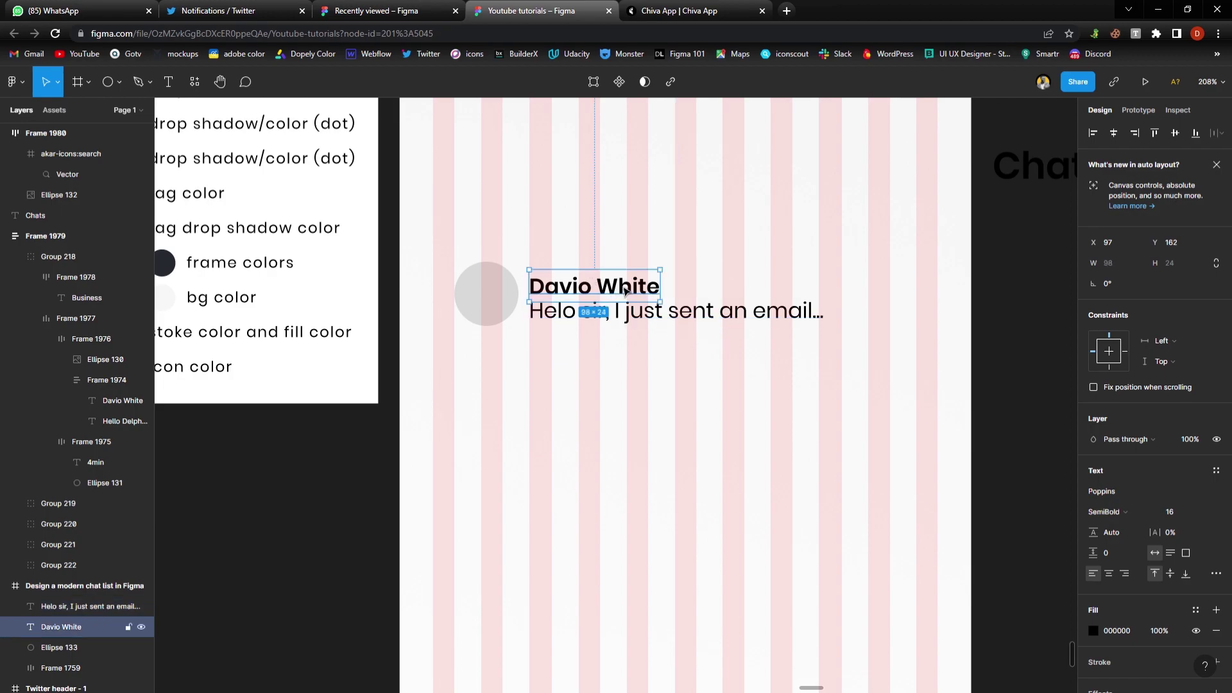
pyautogui.click(658, 313)
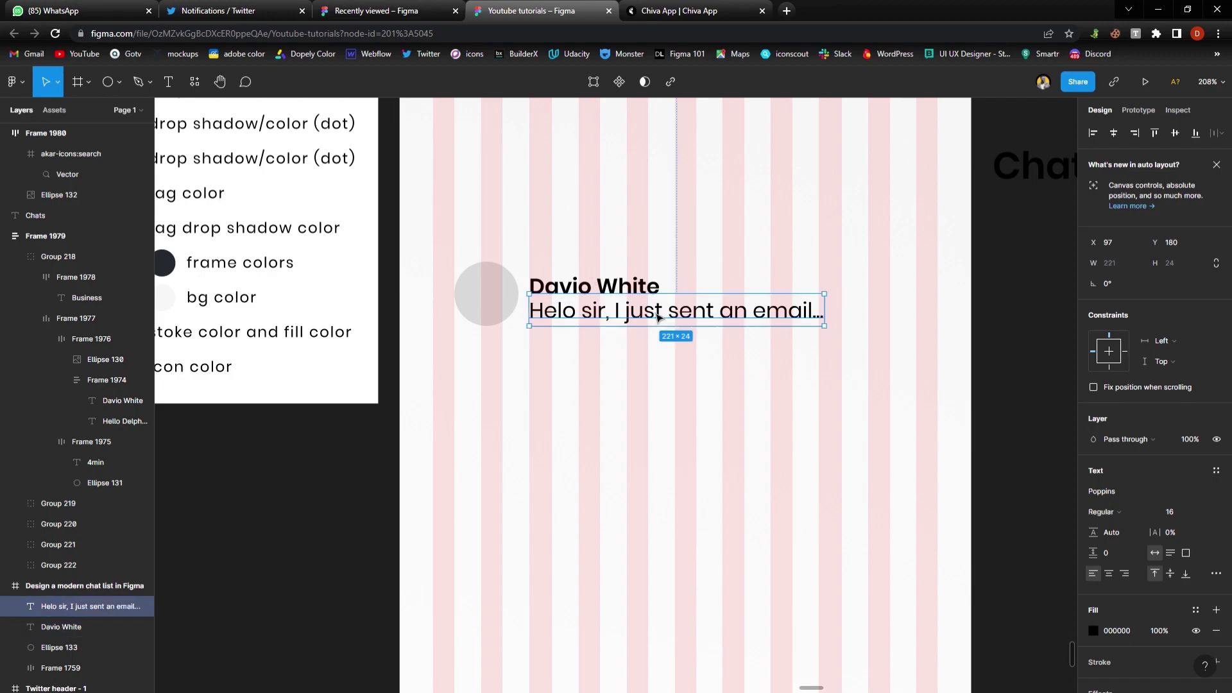
pyautogui.click(1197, 514)
pyautogui.click(1187, 481)
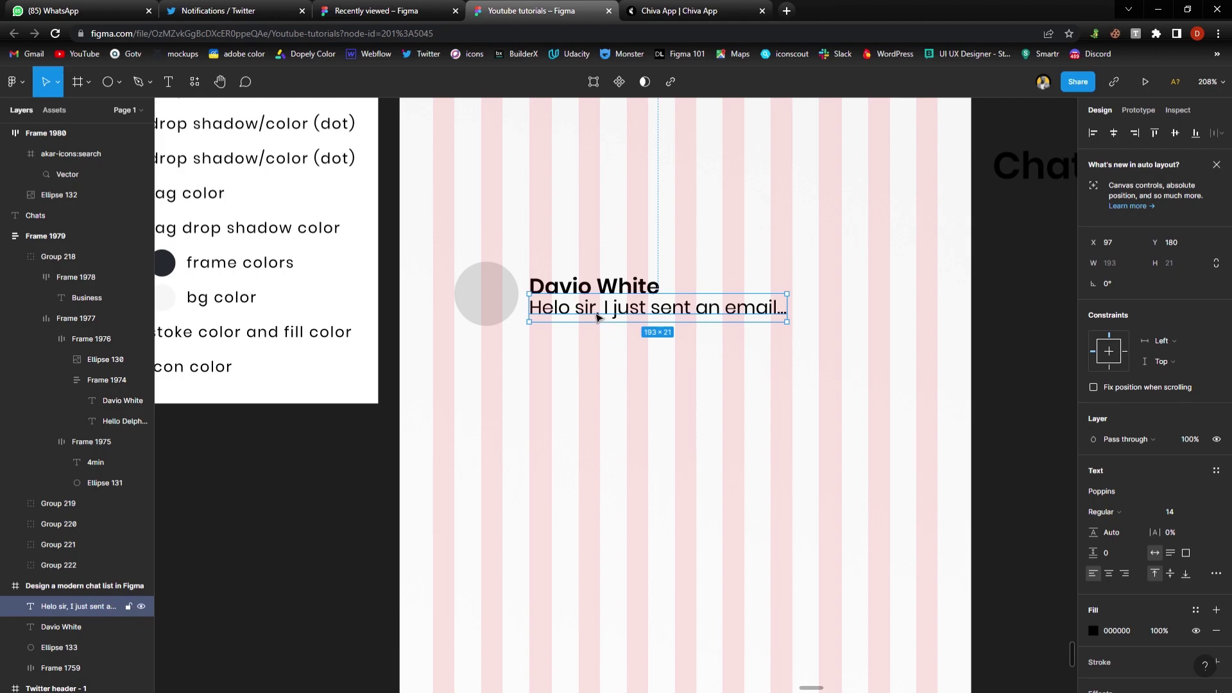
# Step: Tighten the gap between the contact name and preview message by nudging both
pyautogui.moveTo(597, 317); pyautogui.dragTo(591, 320)
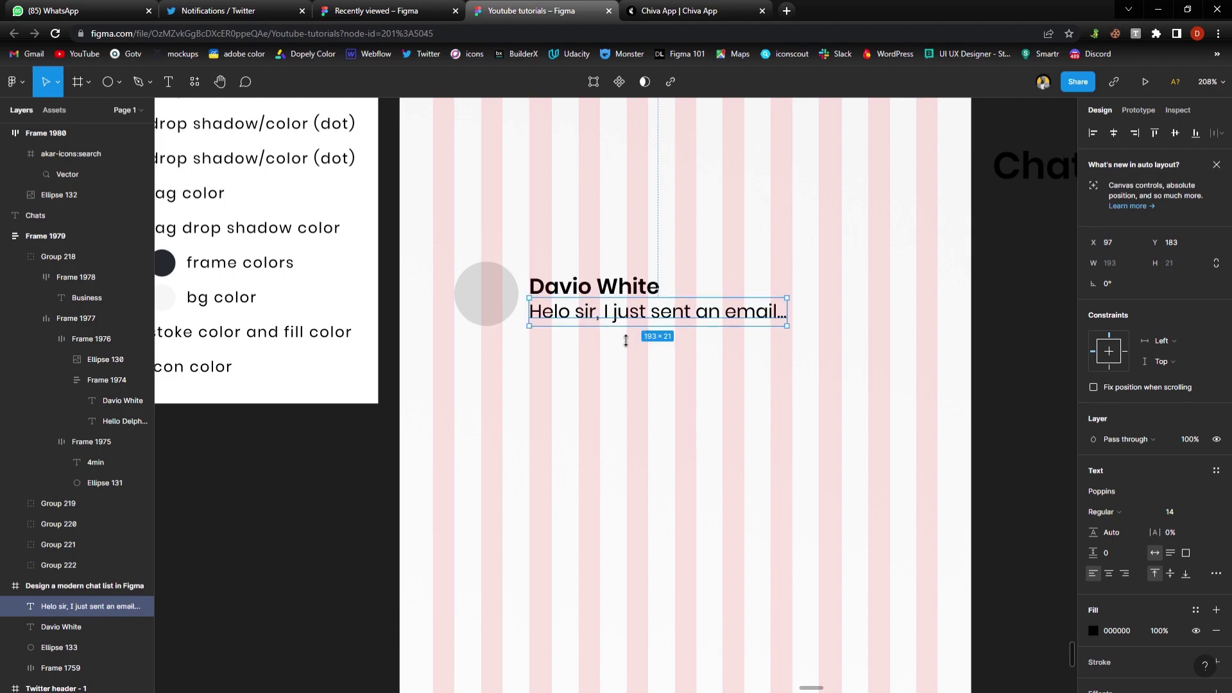
pyautogui.click(594, 360)
pyautogui.hscroll(1, 567, 344)
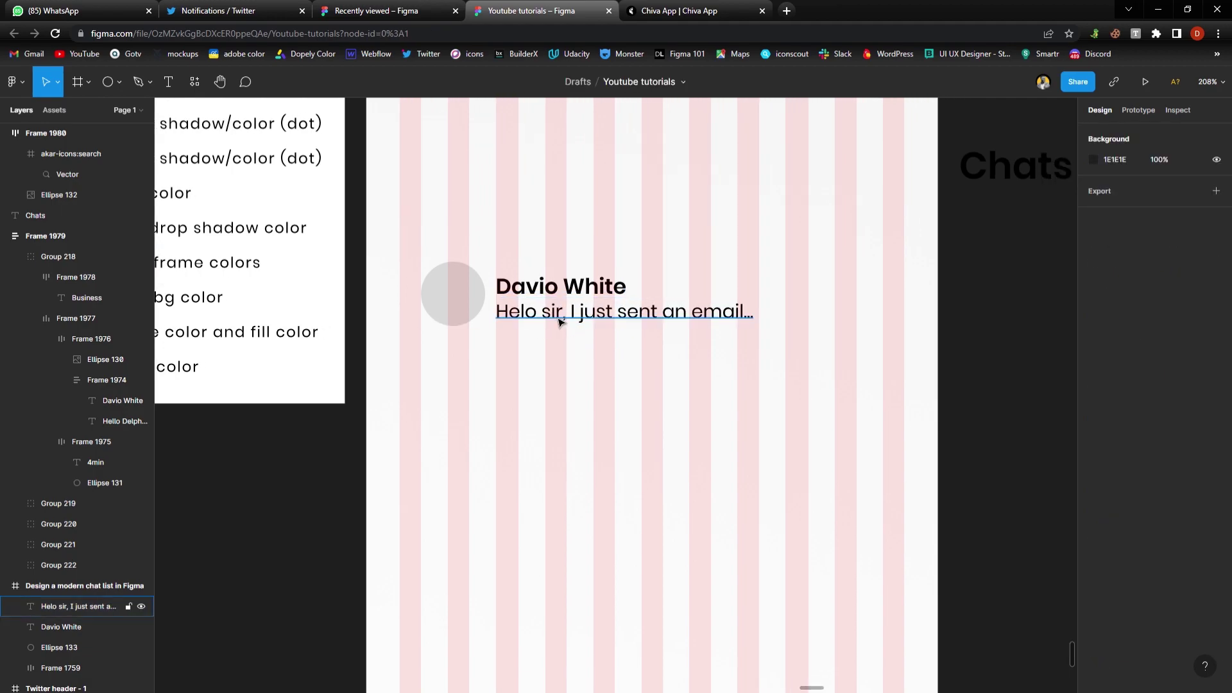
pyautogui.click(549, 294)
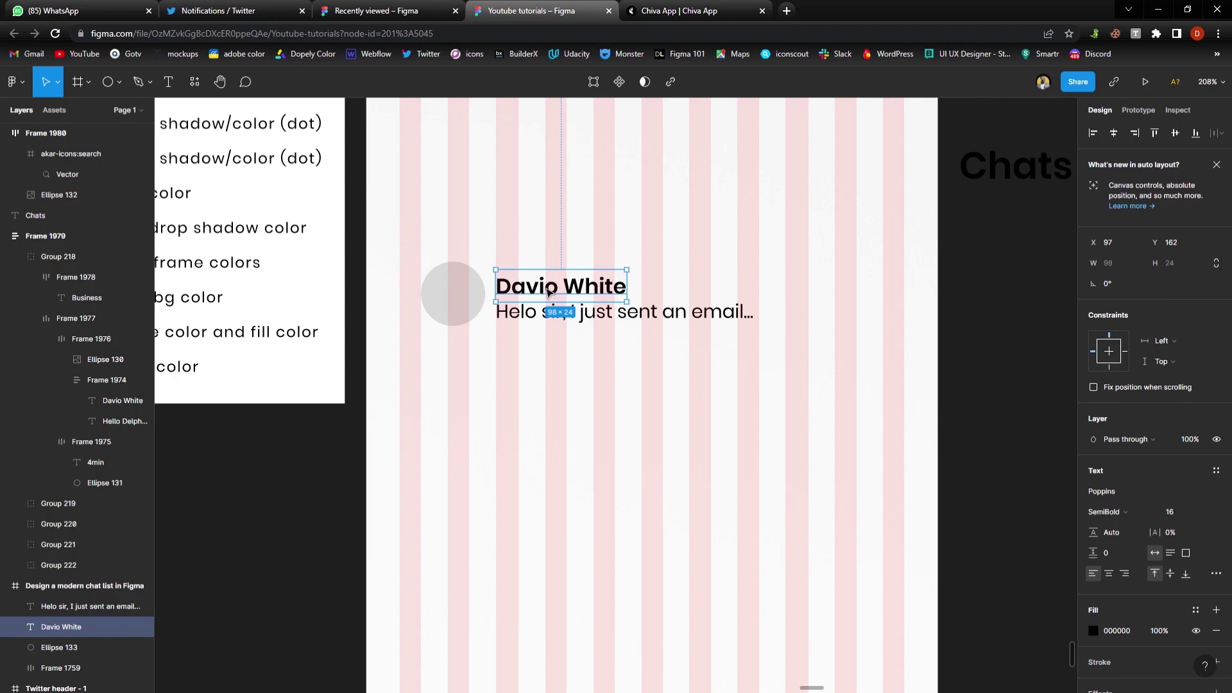
pyautogui.moveTo(548, 292); pyautogui.dragTo(549, 288)
pyautogui.click(548, 333)
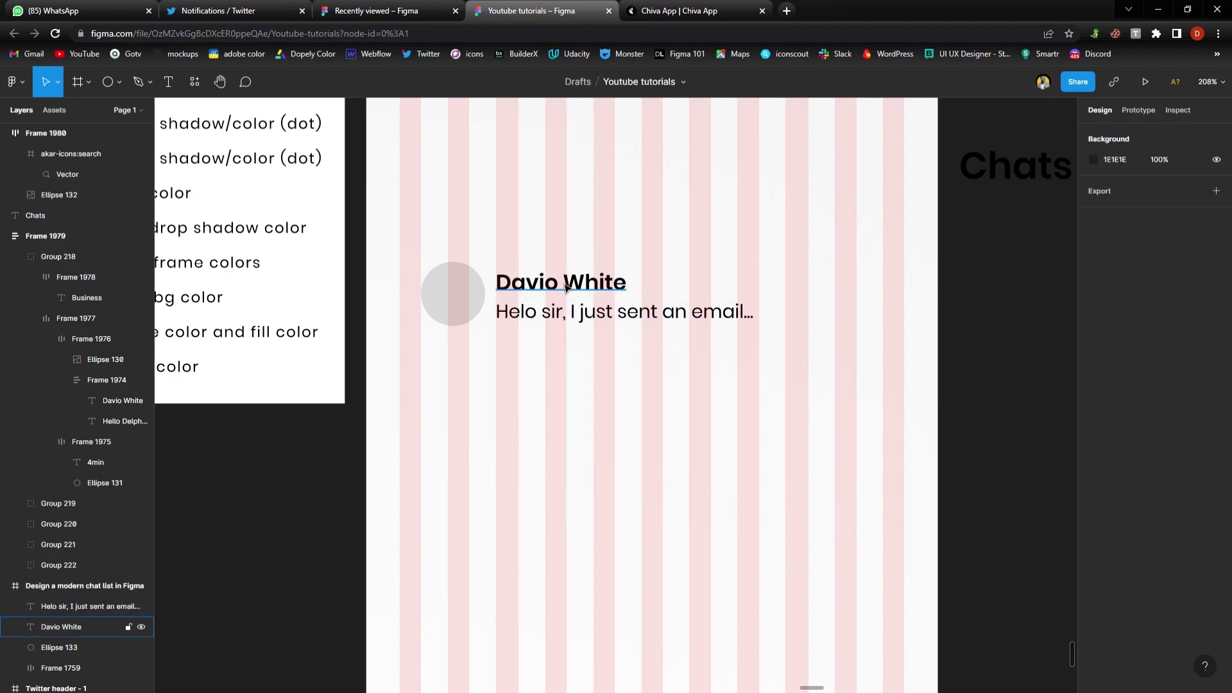
pyautogui.click(550, 319)
pyautogui.moveTo(549, 319); pyautogui.dragTo(549, 315)
# Step: Duplicate the preview text as a '4min' timestamp and place it at the row's right end
pyautogui.click(553, 375)
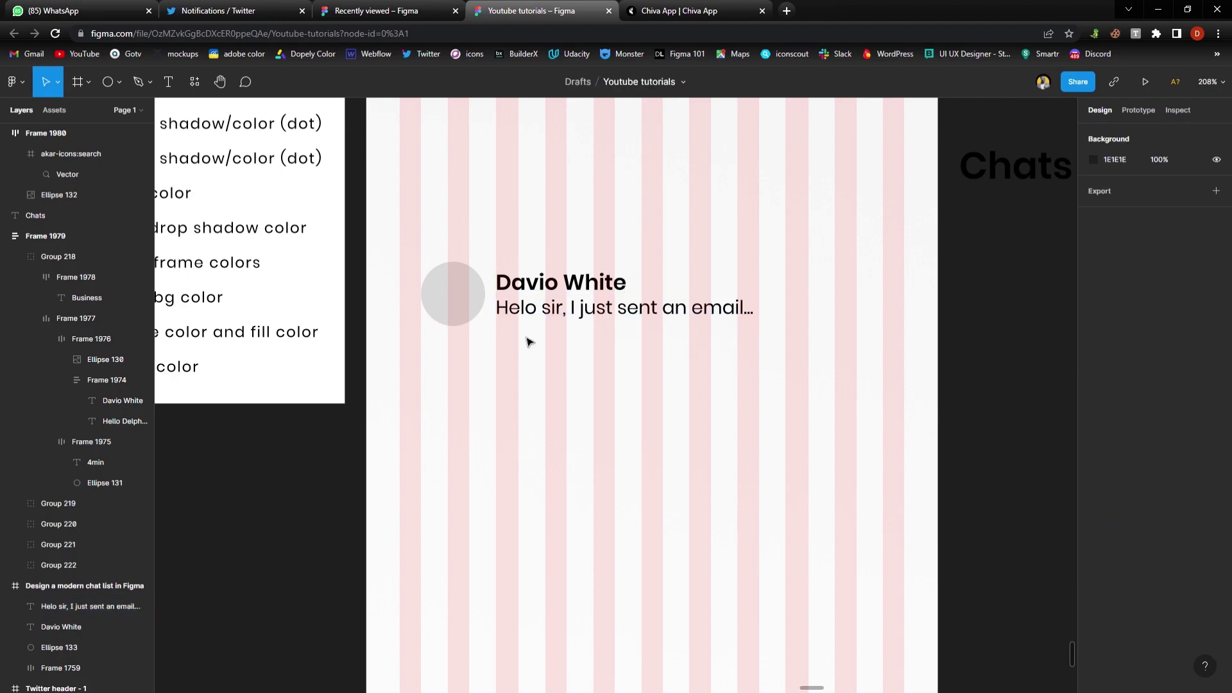
pyautogui.hscroll(4, 530, 342)
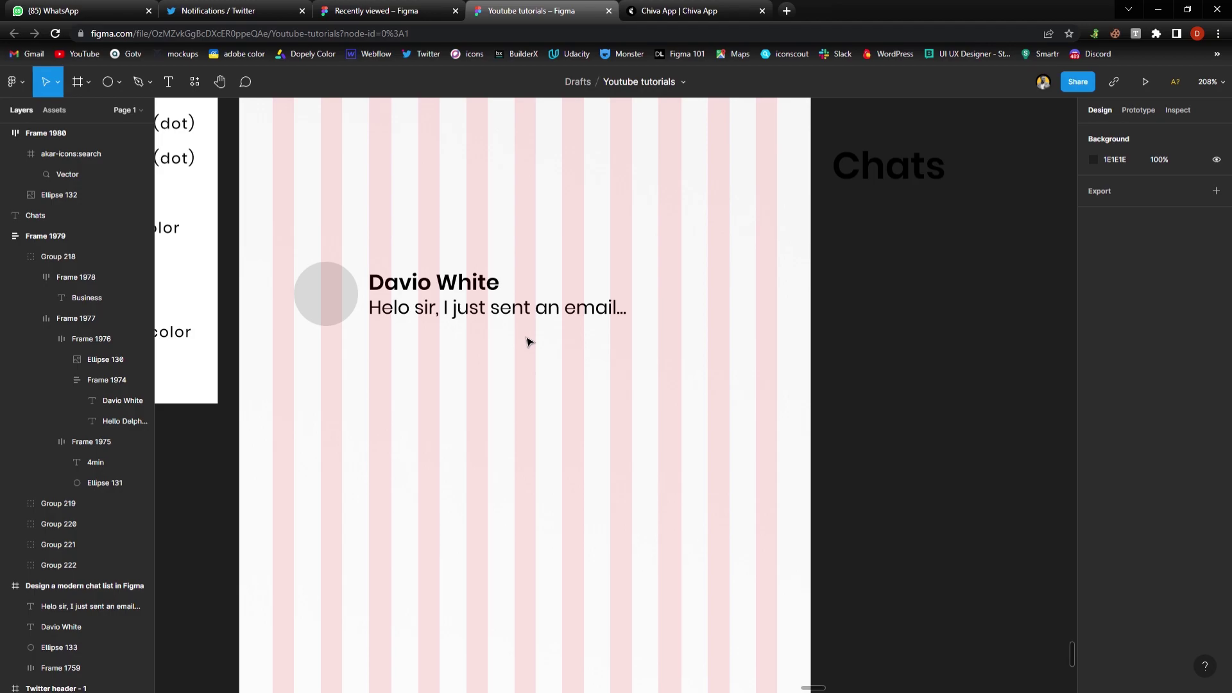
pyautogui.click(517, 316)
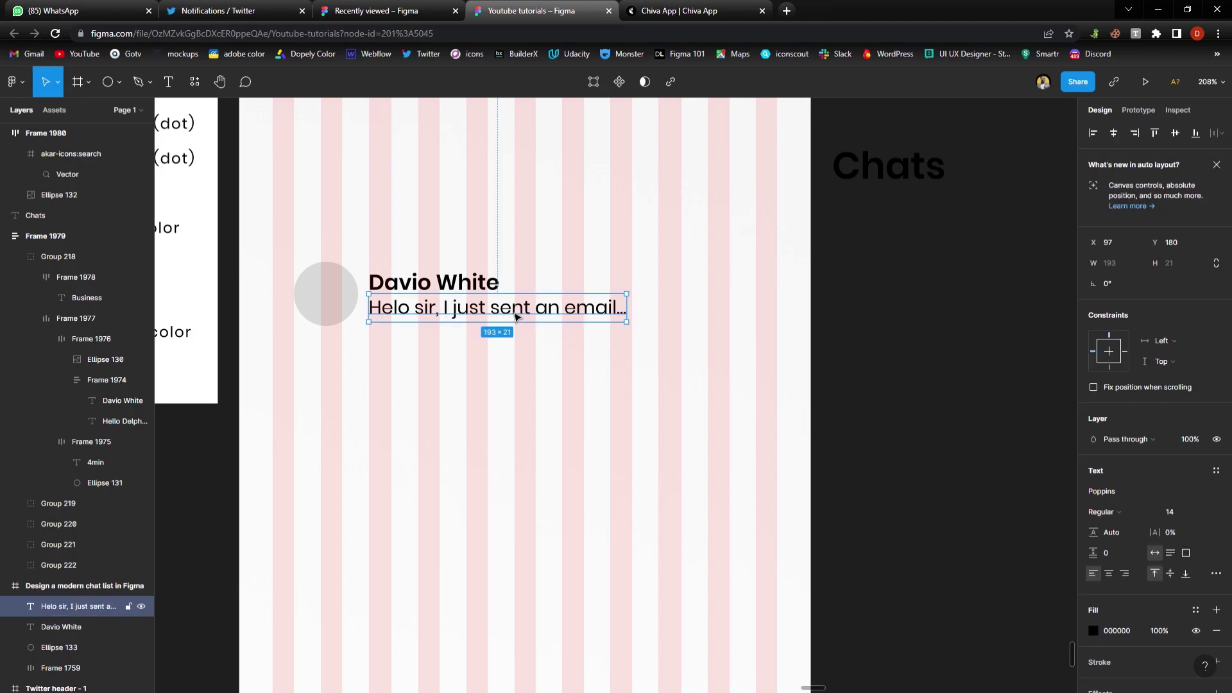
pyautogui.moveTo(517, 315); pyautogui.dragTo(648, 324)
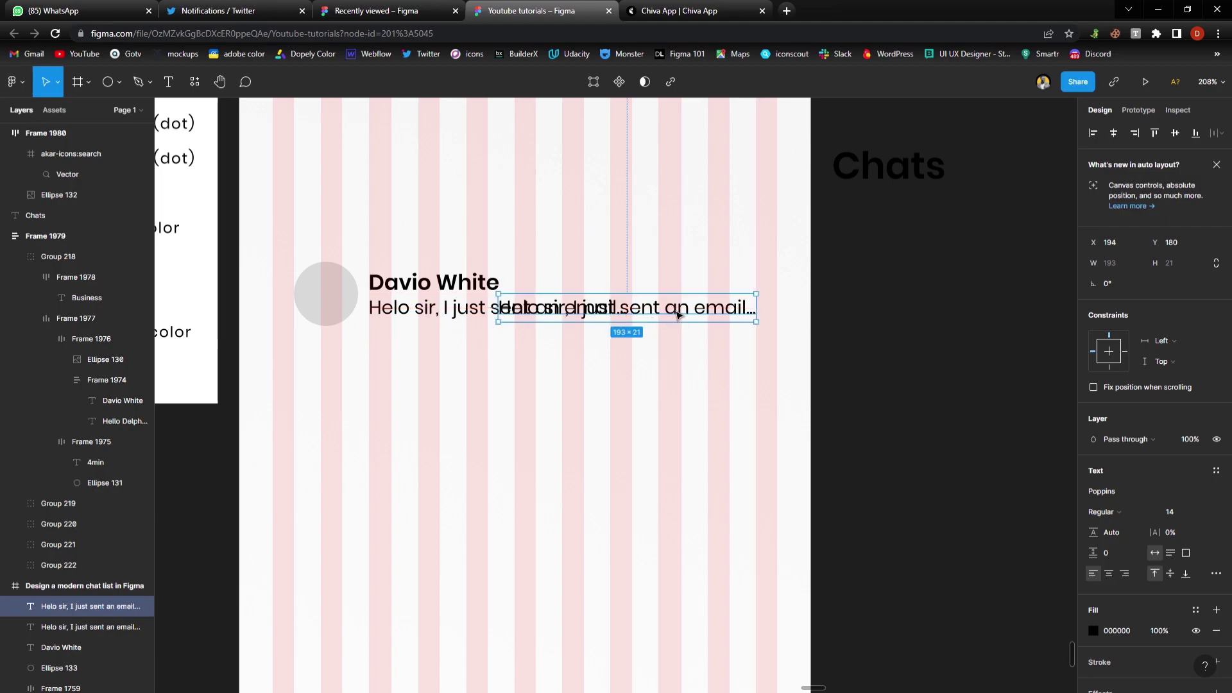
pyautogui.doubleClick(678, 315)
pyautogui.write('4min')
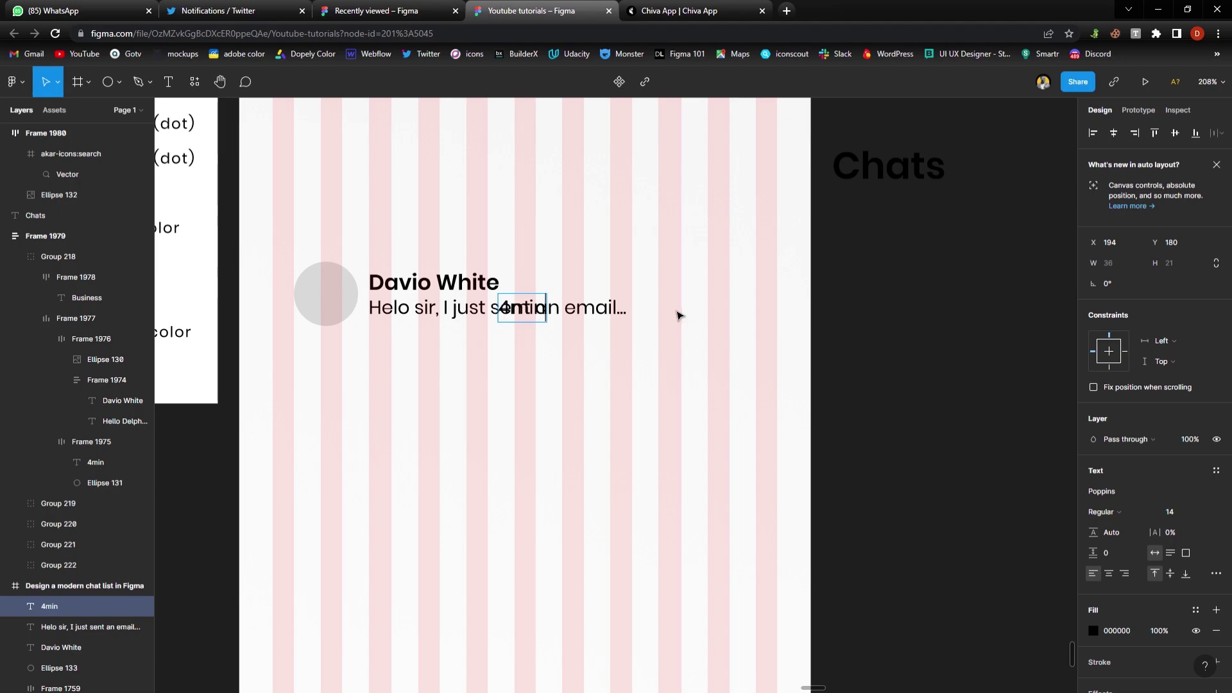
pyautogui.press('Escape')
pyautogui.moveTo(531, 321); pyautogui.dragTo(713, 326)
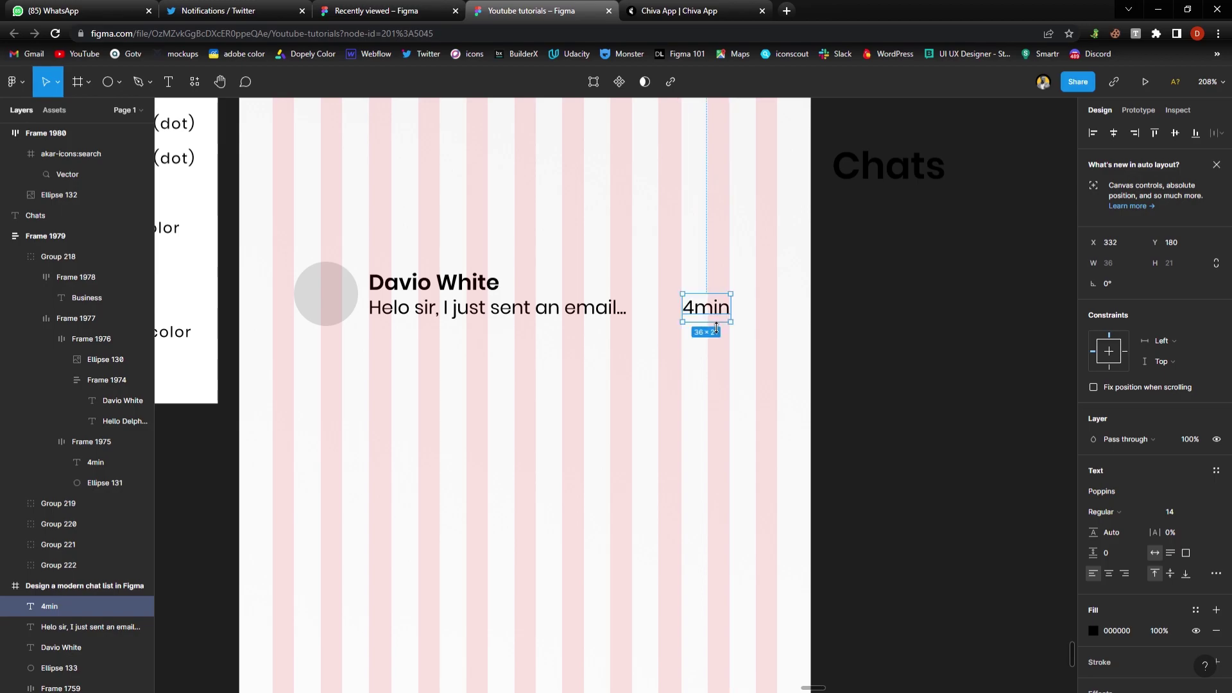
pyautogui.click(701, 386)
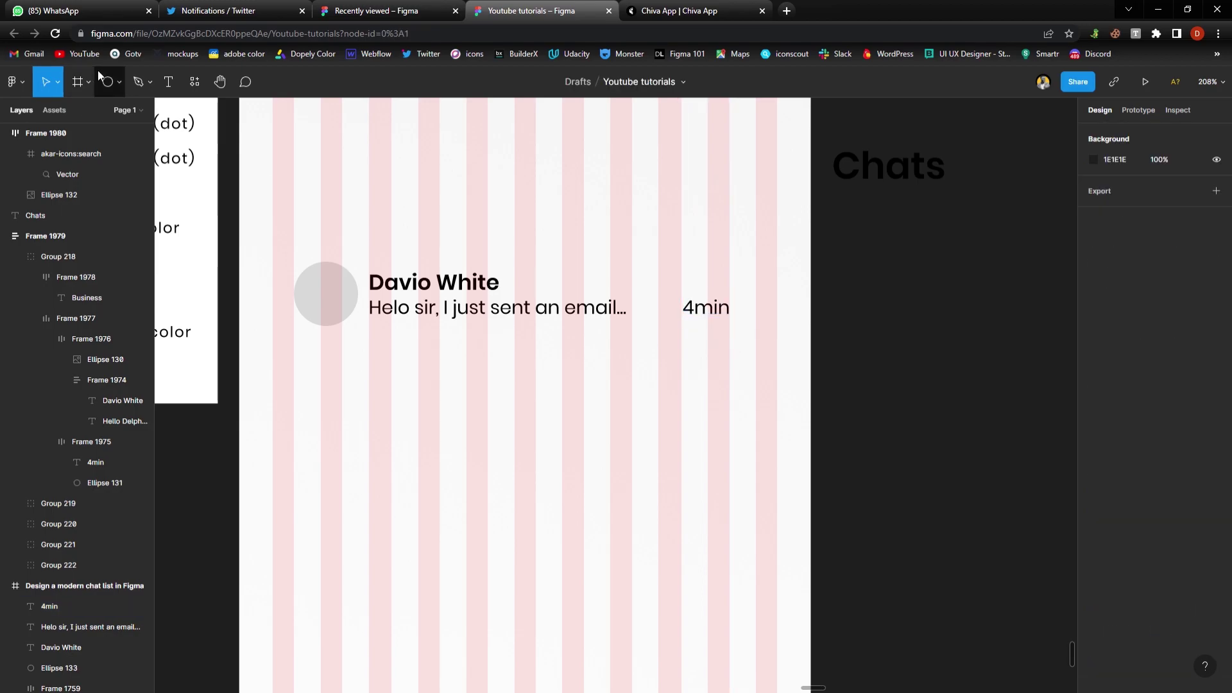
# Step: Duplicate the avatar as a 14×14 grey dot (Ellipse 134) and align it right of 4min
pyautogui.click(322, 313)
pyautogui.moveTo(325, 310); pyautogui.dragTo(625, 420)
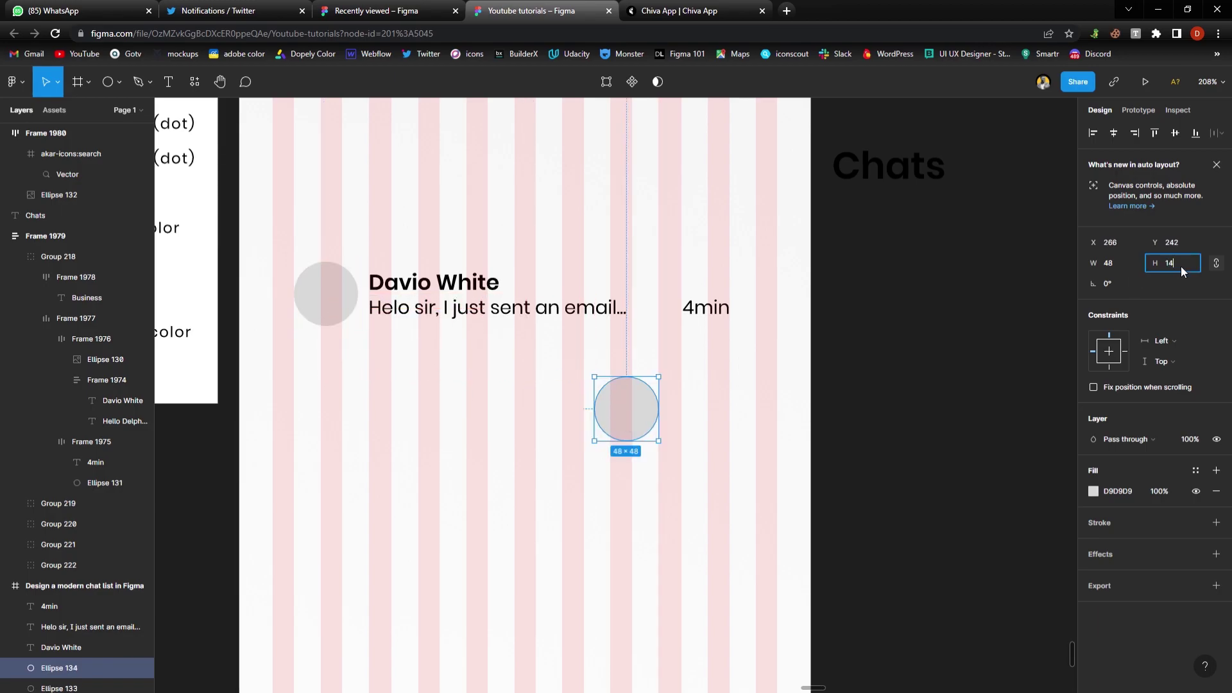
pyautogui.press('Return')
pyautogui.moveTo(604, 385); pyautogui.dragTo(753, 317)
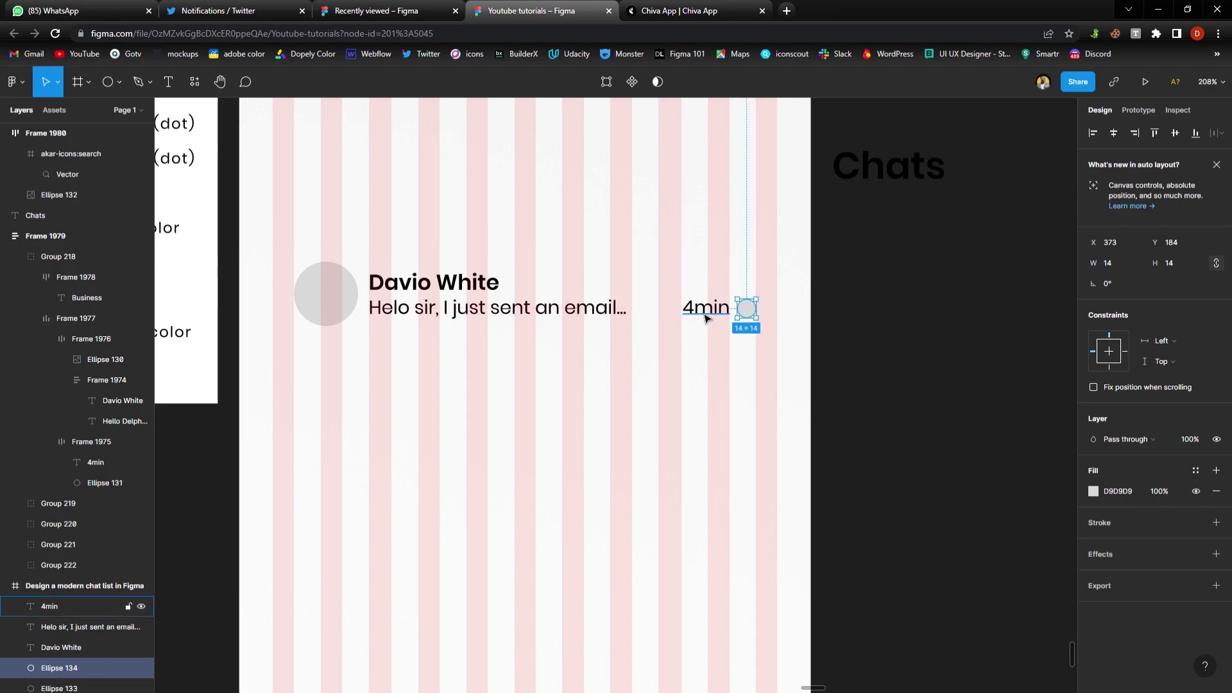
pyautogui.click(629, 457)
pyautogui.click(748, 310)
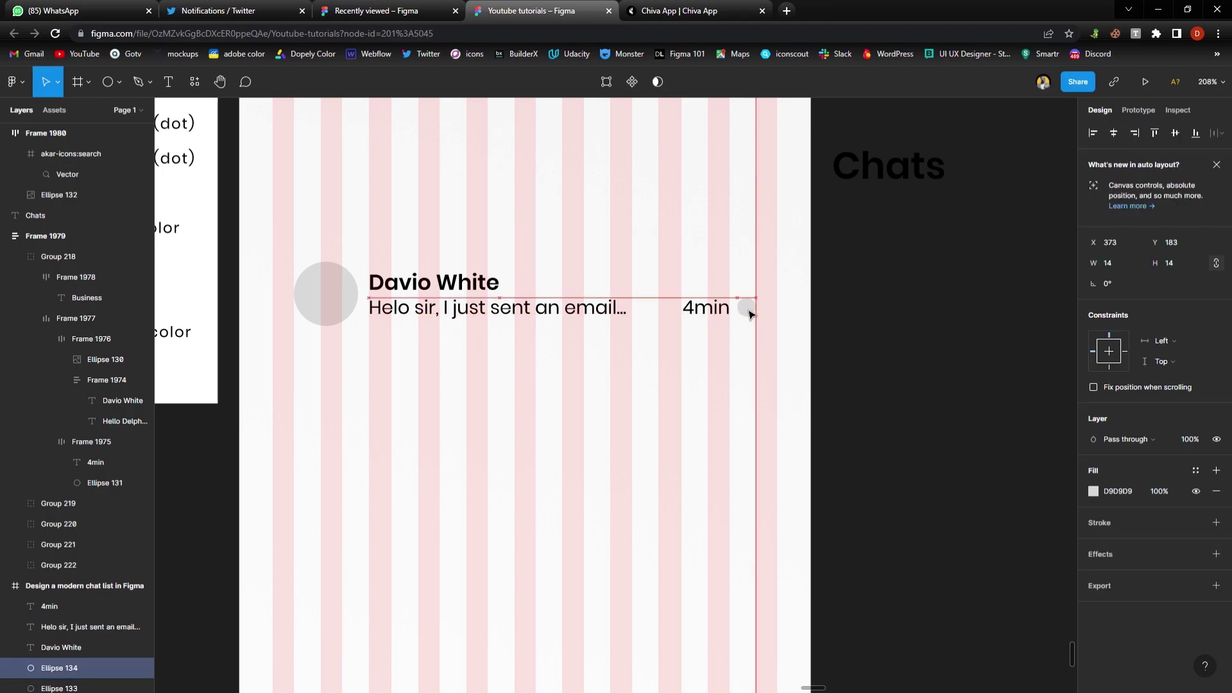
pyautogui.click(750, 314)
pyautogui.click(689, 350)
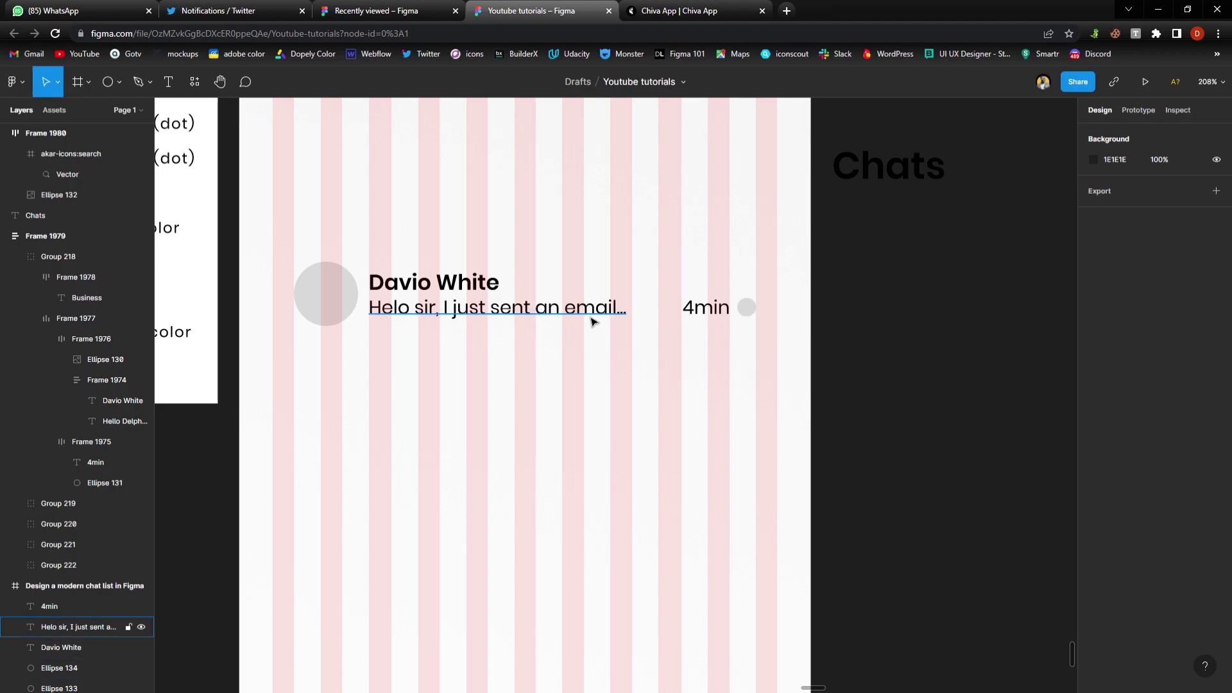
pyautogui.click(428, 316)
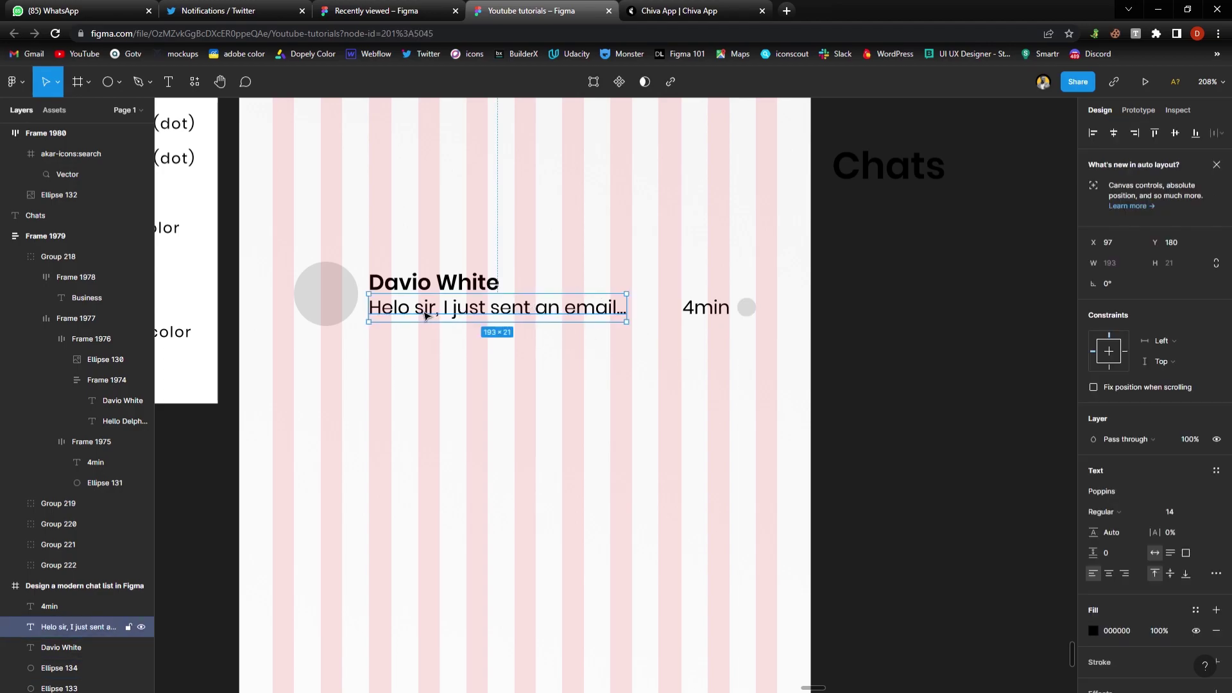
# Step: Move the Chats heading into the phone screen's top left corner
pyautogui.click(453, 393)
pyautogui.scroll(-2, 457, 392)
pyautogui.hscroll(-2, 462, 392)
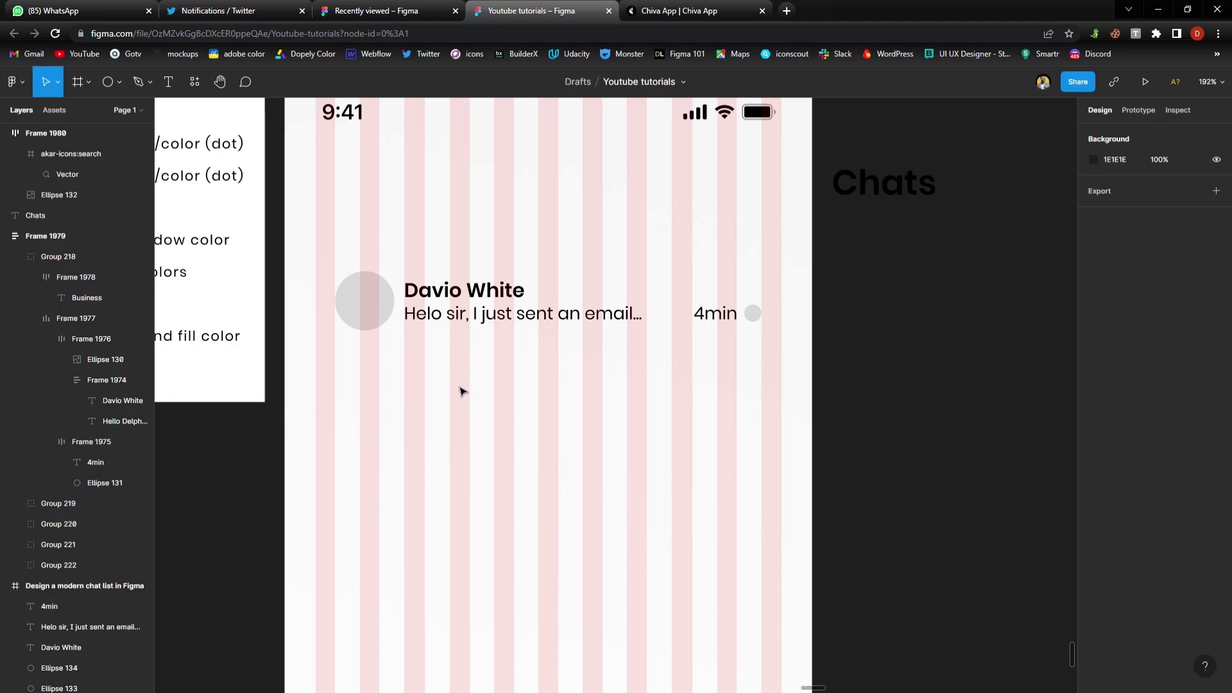
pyautogui.click(896, 190)
pyautogui.moveTo(901, 190); pyautogui.dragTo(406, 198)
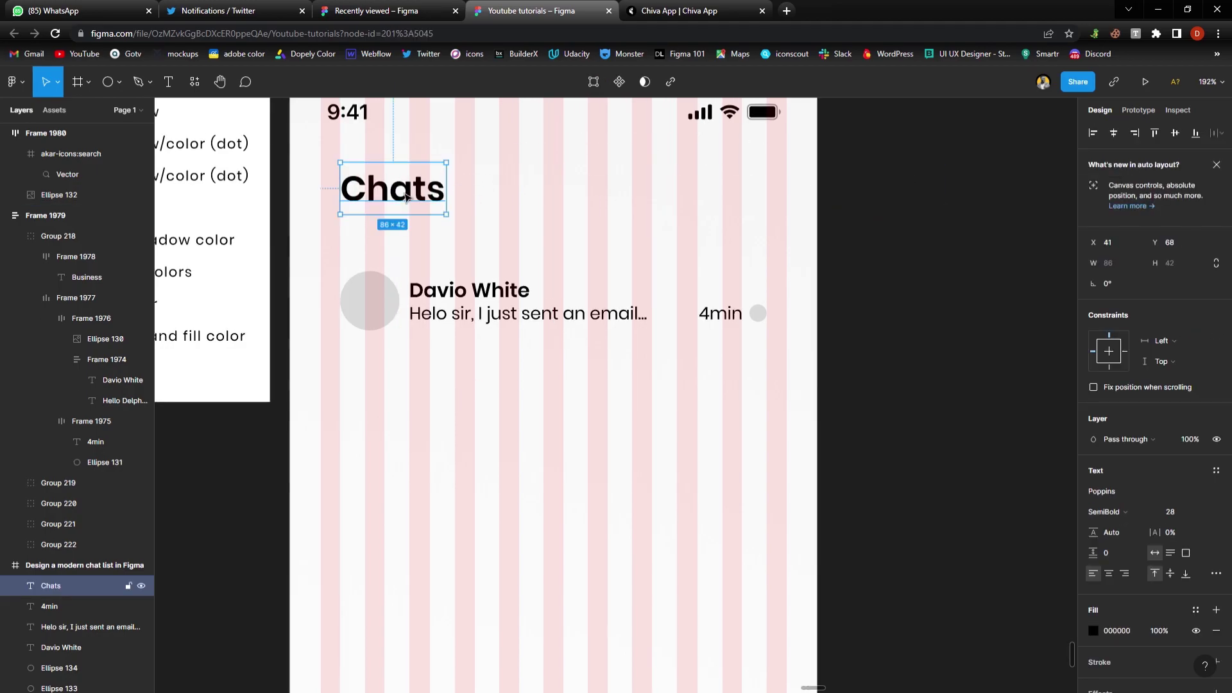
# Step: Move the search icon and avatar group into the phone screen's top right
pyautogui.hscroll(4, 682, 212)
pyautogui.hscroll(5, 683, 212)
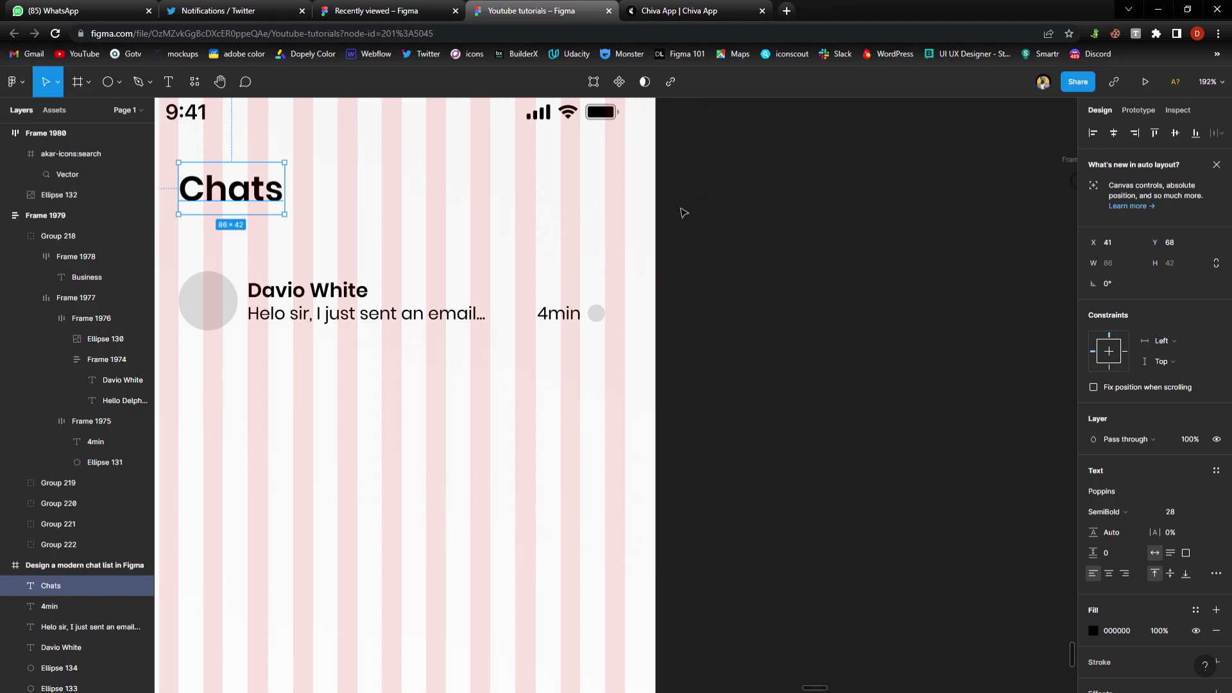
pyautogui.moveTo(848, 126); pyautogui.dragTo(1065, 250)
pyautogui.hscroll(-3, 984, 186)
pyautogui.moveTo(983, 186); pyautogui.dragTo(571, 178)
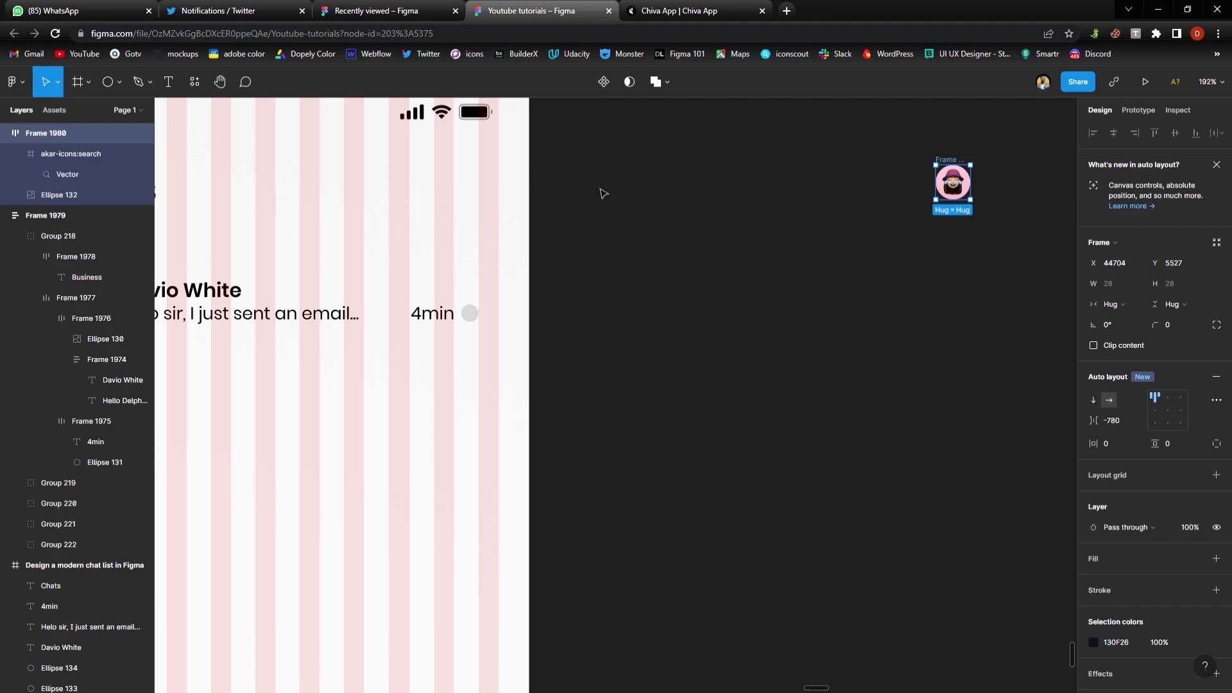
pyautogui.click(860, 162)
pyautogui.hotkey('ctrl', 'z')
pyautogui.moveTo(1001, 196); pyautogui.dragTo(485, 231)
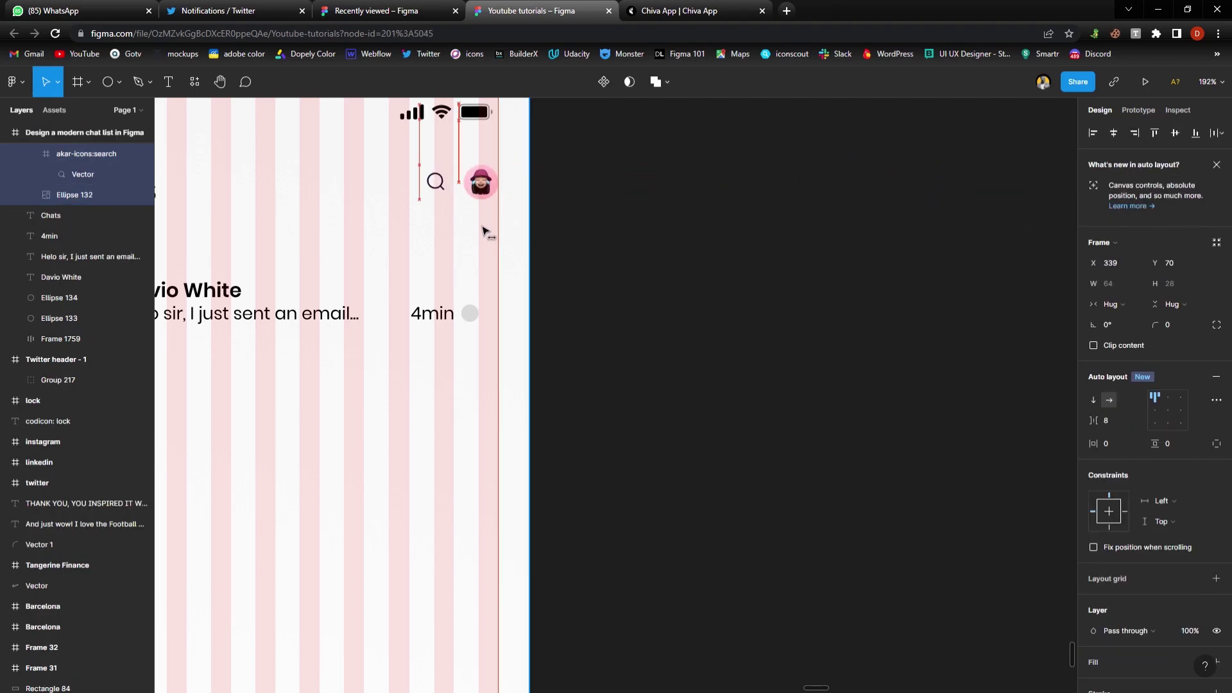
pyautogui.hscroll(-5, 484, 231)
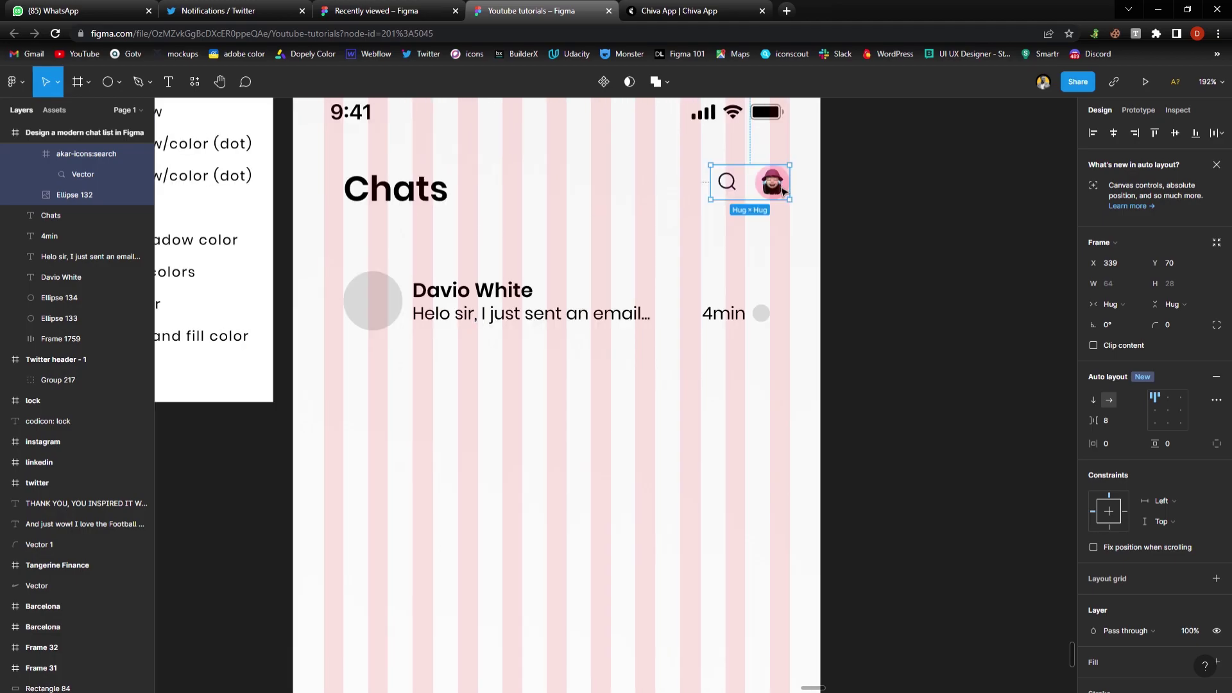
pyautogui.press('Escape')
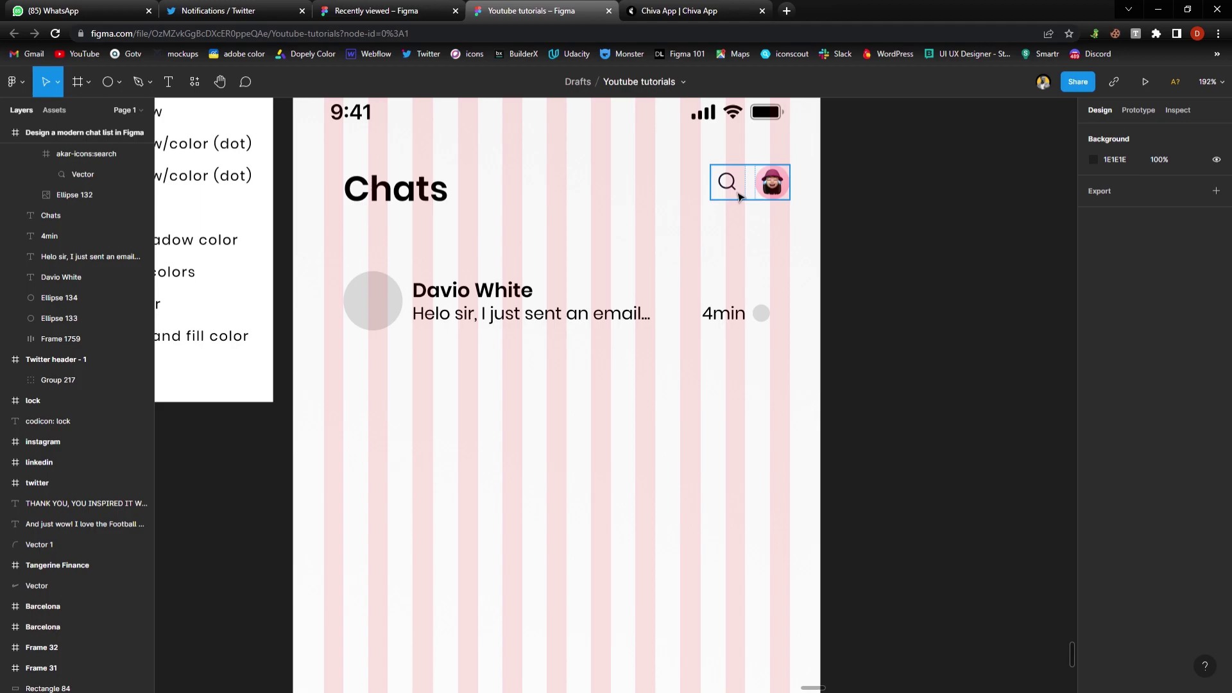
# Step: Ungroup the search icon and avatar, then wrap both in auto layout Frame 1980
pyautogui.click(740, 196)
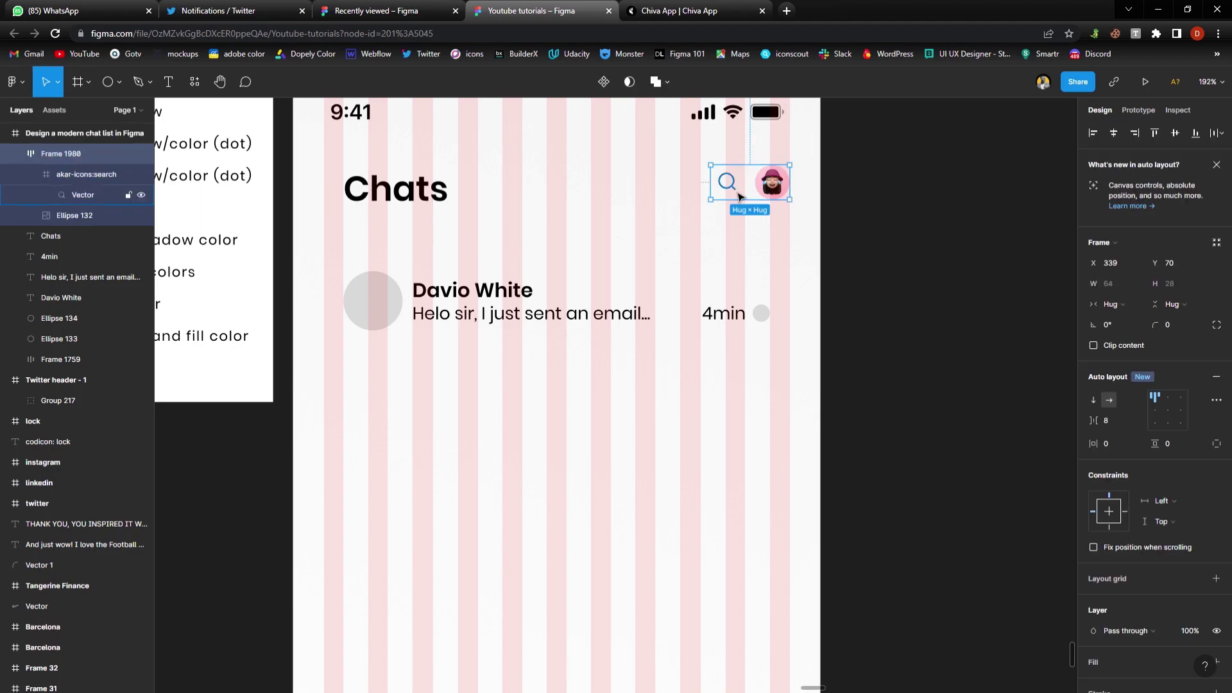
pyautogui.hotkey('ctrl', 'shift', 'g')
pyautogui.click(933, 252)
pyautogui.moveTo(897, 160); pyautogui.dragTo(654, 228)
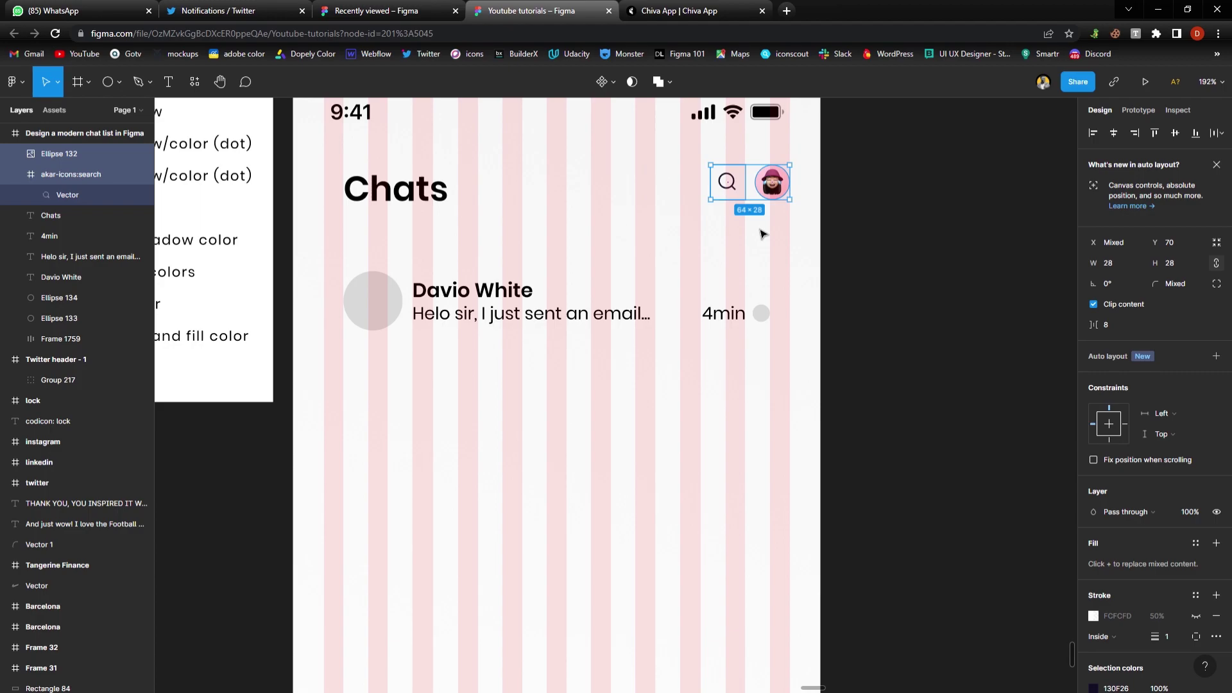
pyautogui.hotkey('shift', 'a')
pyautogui.click(904, 297)
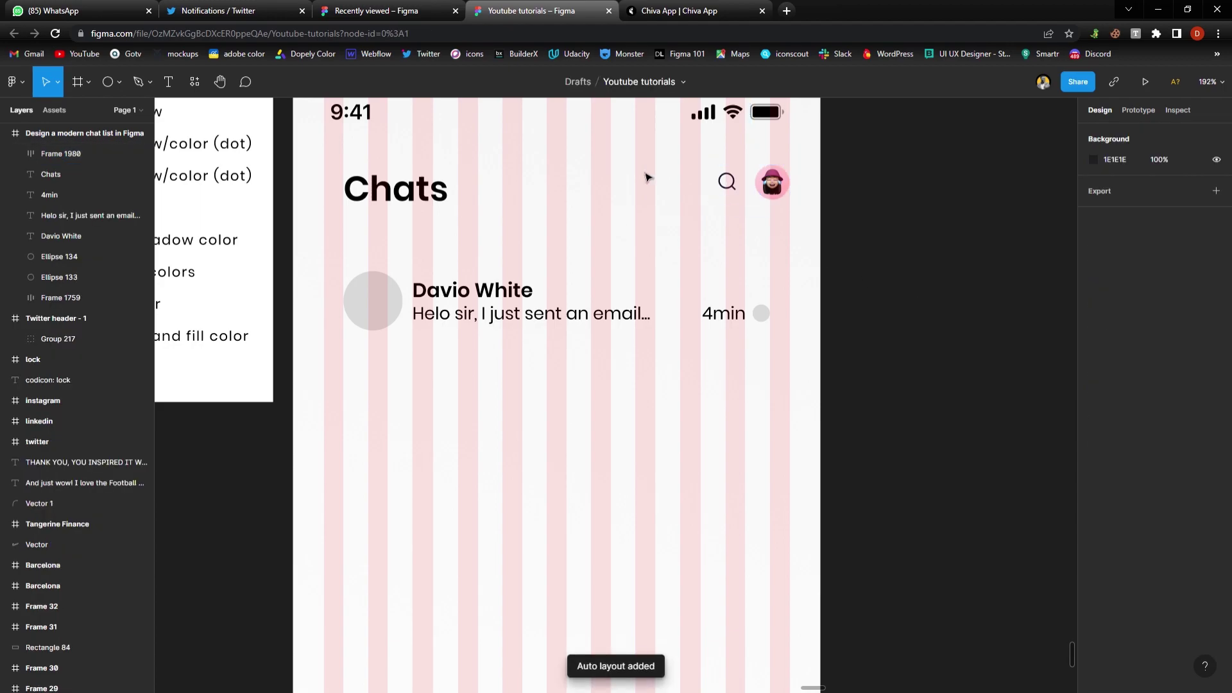
# Step: Wrap the Chats title and Frame 1980 in a horizontal auto layout with centre alignment
pyautogui.click(439, 201)
pyautogui.keyDown('shift'); pyautogui.click(773, 195); pyautogui.keyUp('shift')
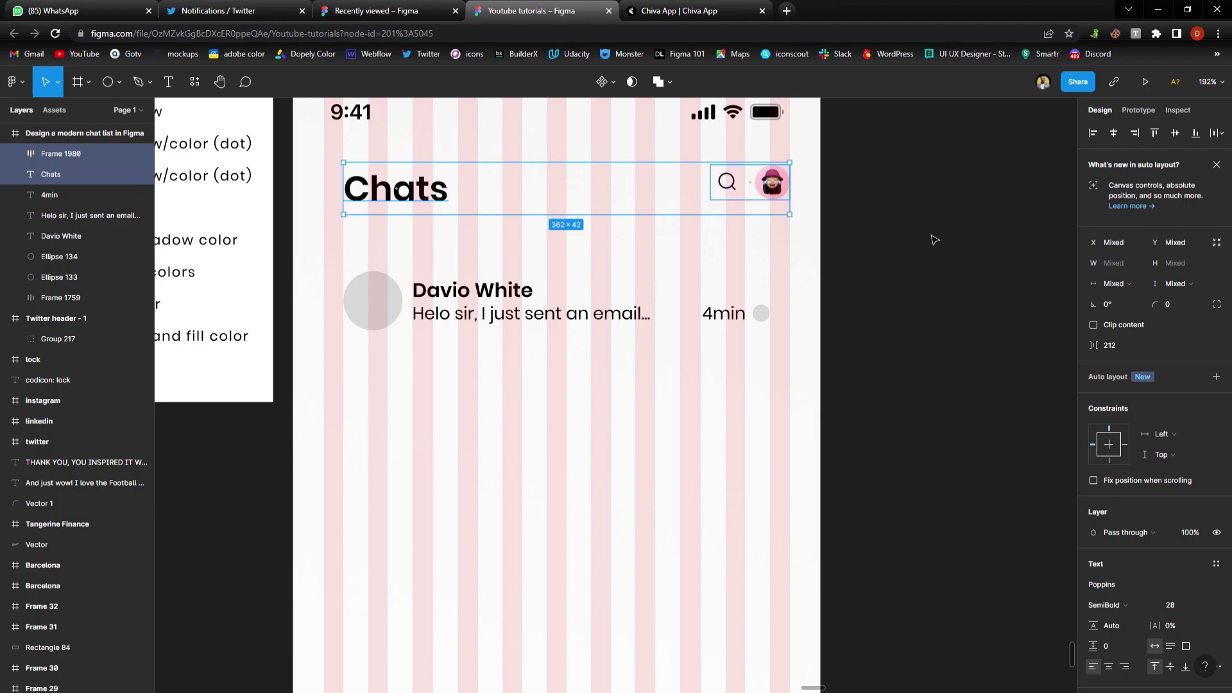
pyautogui.click(1215, 377)
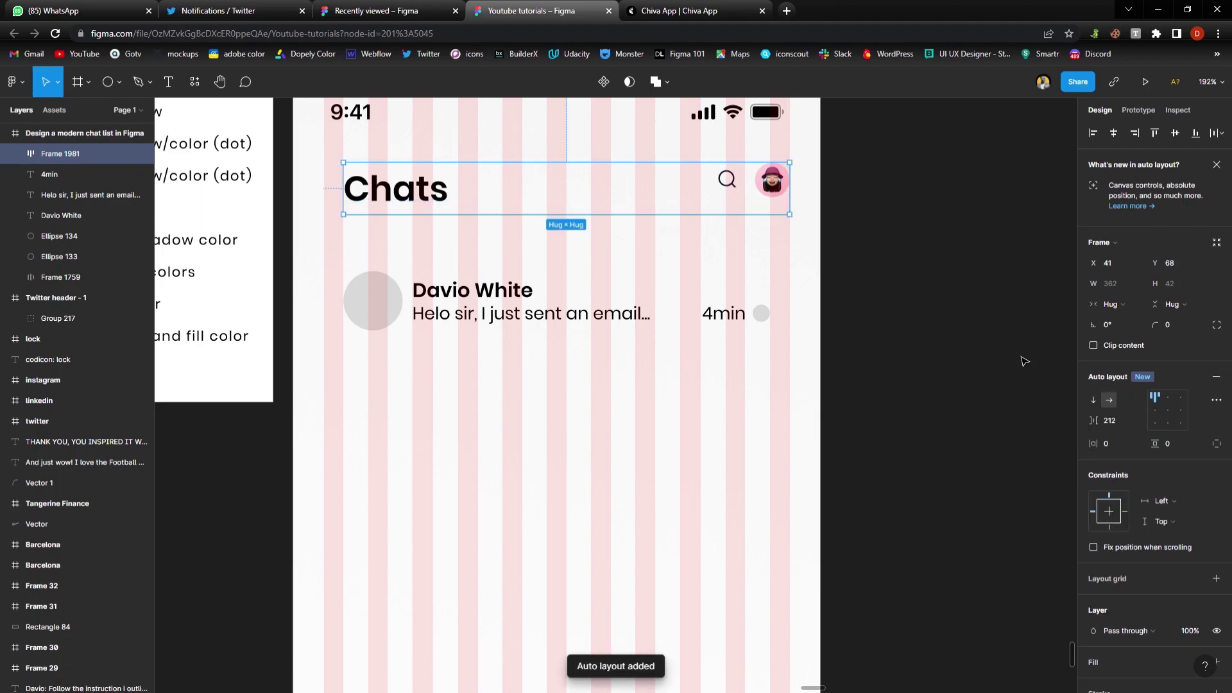
pyautogui.click(1167, 410)
pyautogui.click(944, 300)
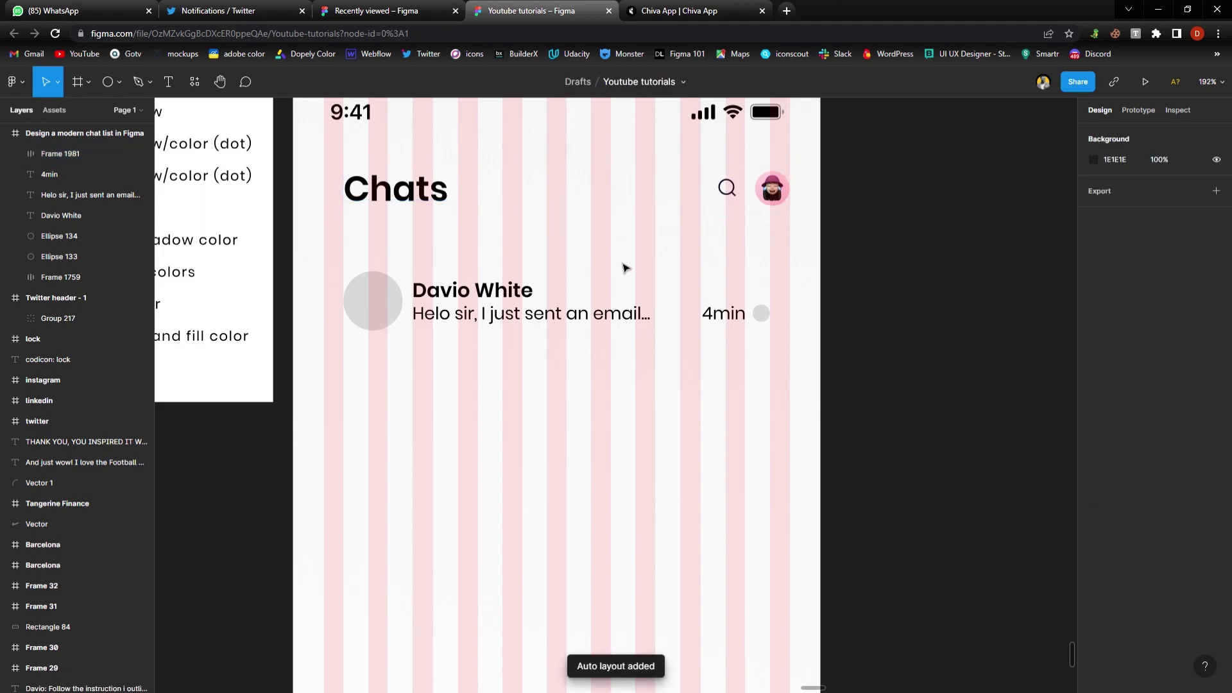
pyautogui.click(400, 194)
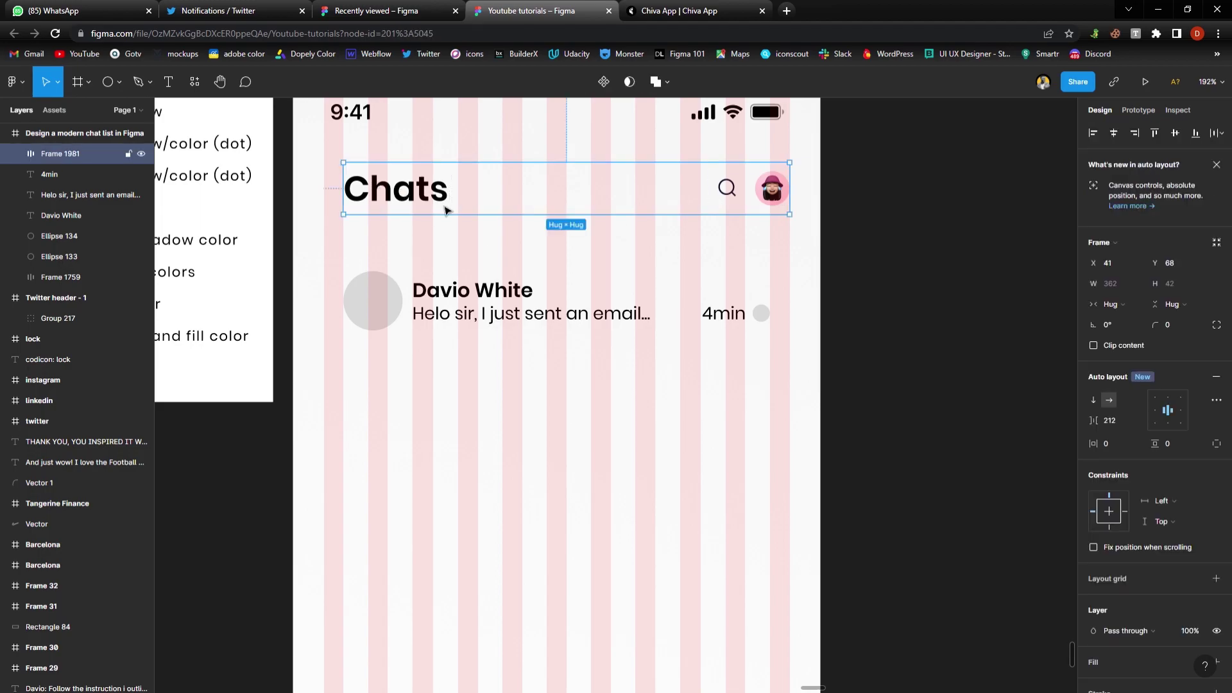
pyautogui.click(594, 283)
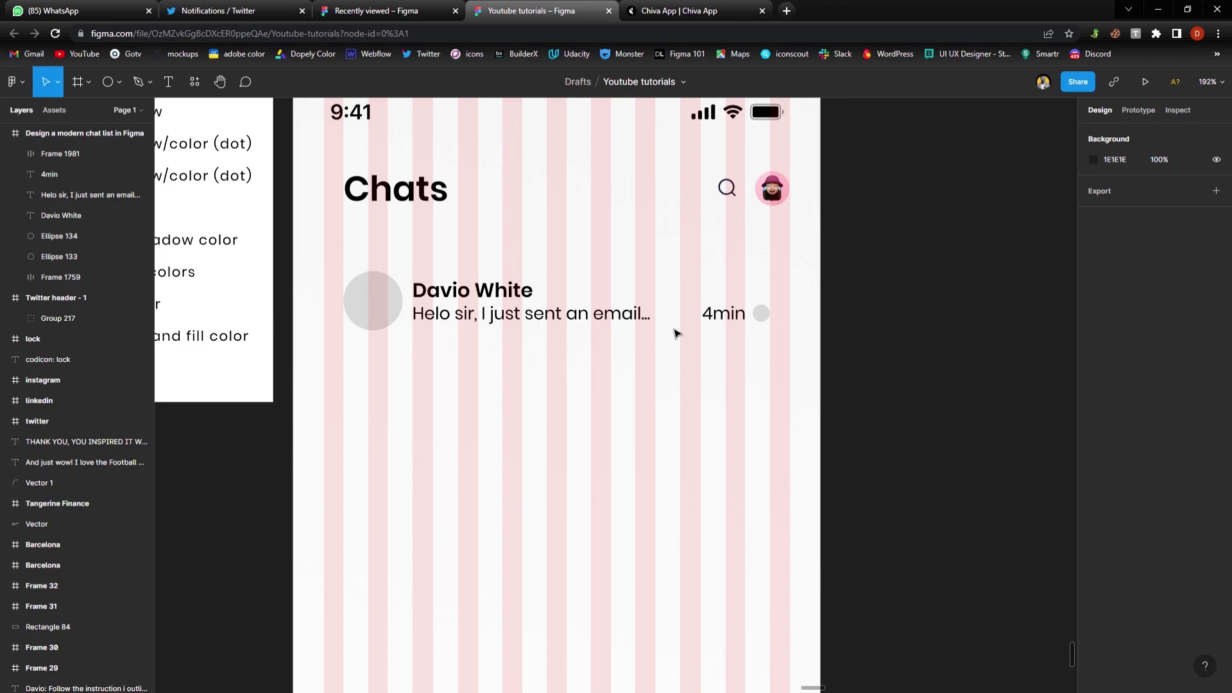
# Step: Fill avatar circle Ellipse 133 with a portrait using the Memojis plugin
pyautogui.moveTo(383, 310); pyautogui.dragTo(371, 311)
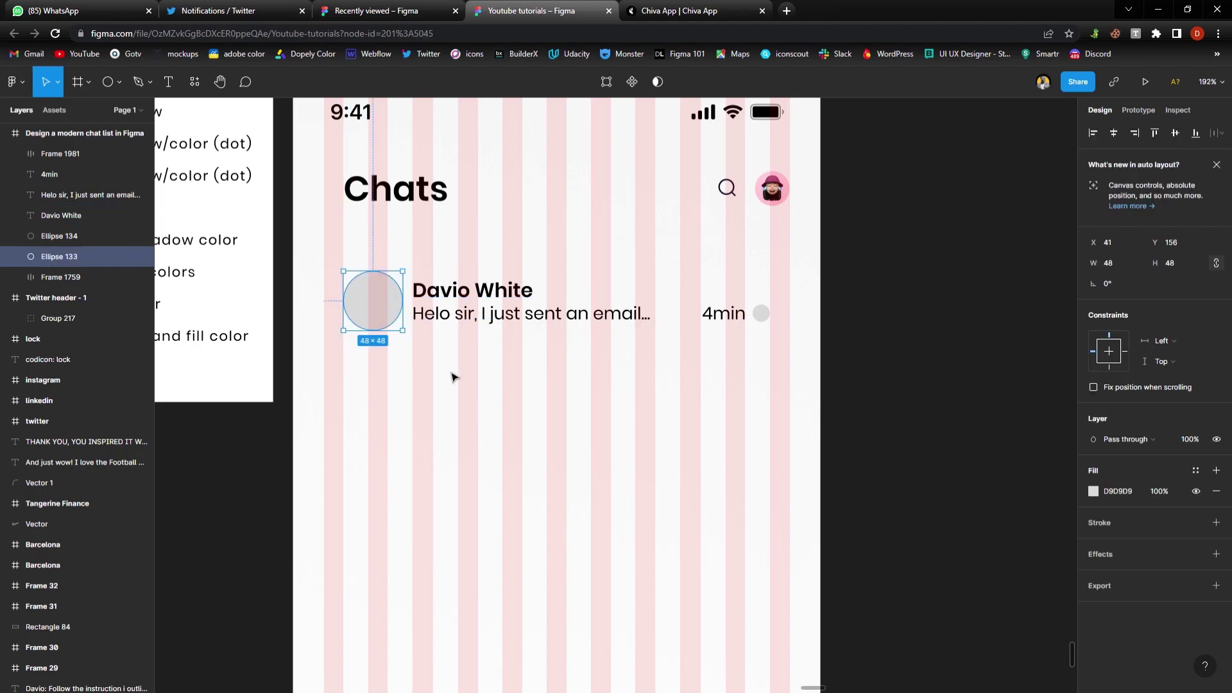
pyautogui.click(456, 378)
pyautogui.click(383, 302)
pyautogui.click(26, 83)
pyautogui.moveTo(109, 285)
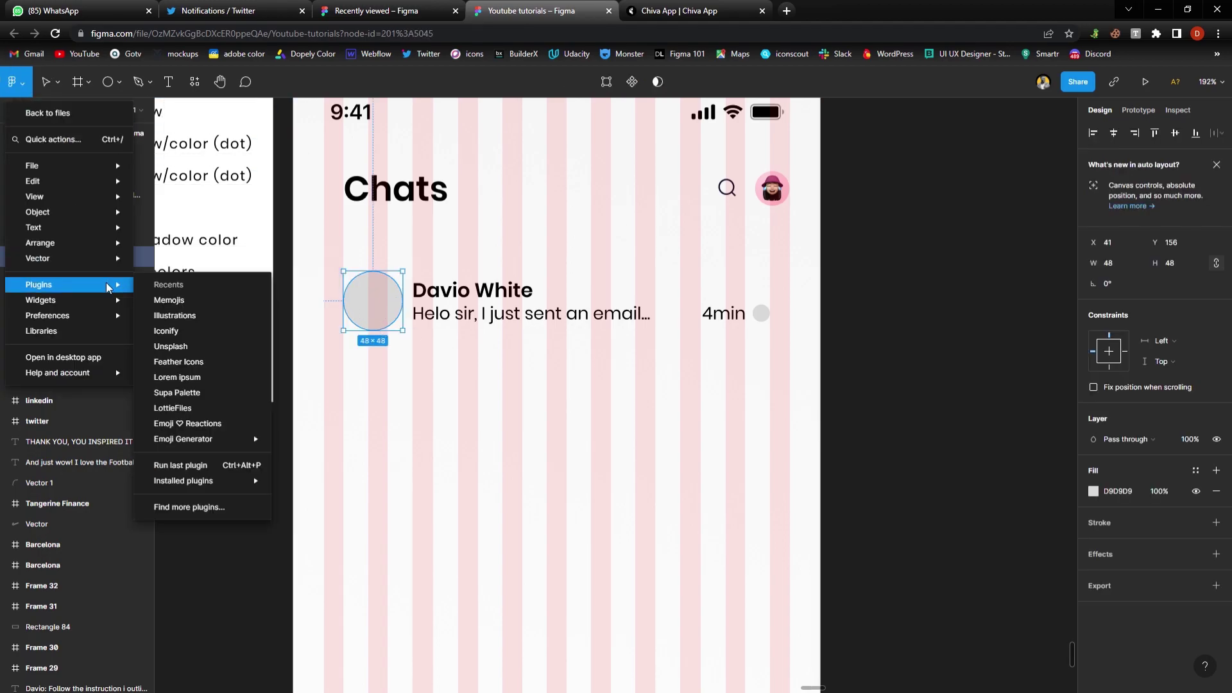
pyautogui.click(182, 302)
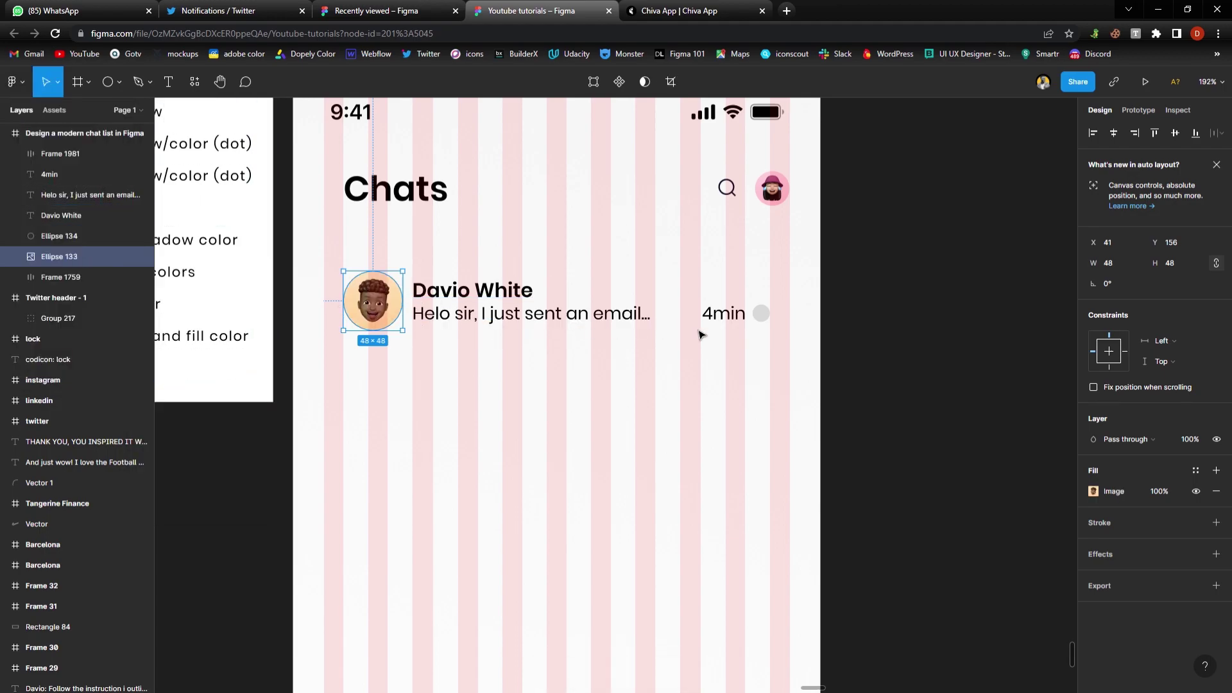
pyautogui.click(763, 319)
pyautogui.hscroll(-5, 766, 324)
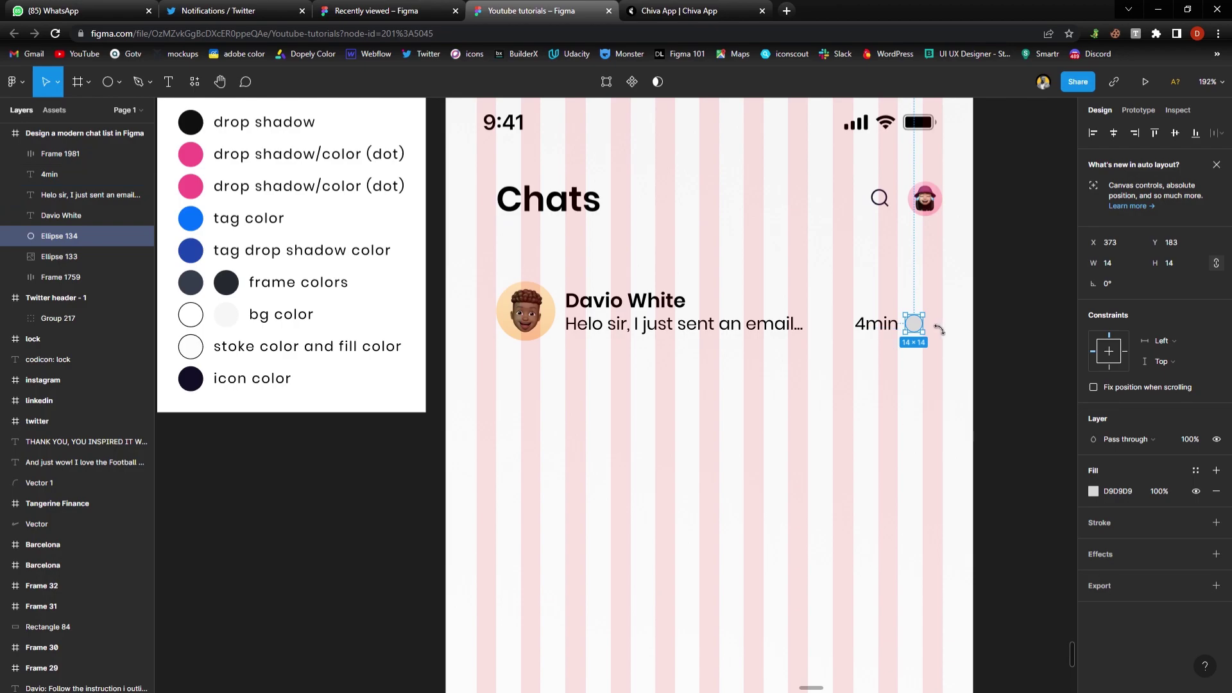
# Step: Eyedrop the palette's pink F7508C dot swatch onto the grey dot beside 4min
pyautogui.press('i')
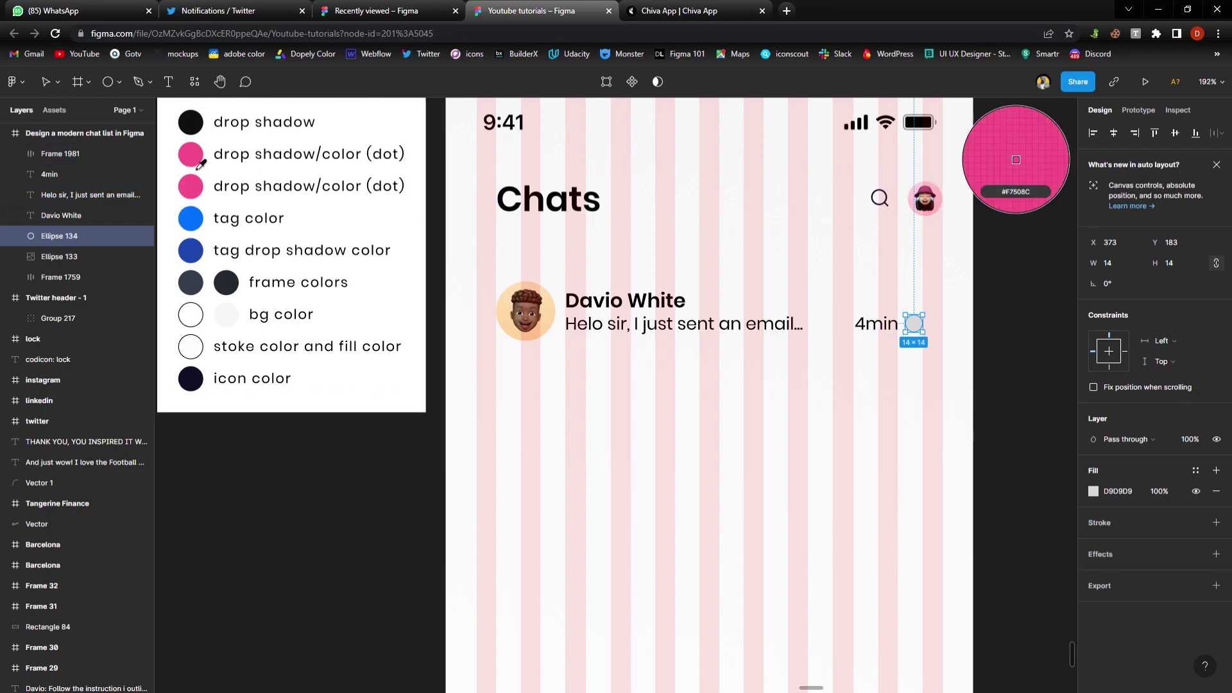
pyautogui.click(191, 161)
pyautogui.click(646, 394)
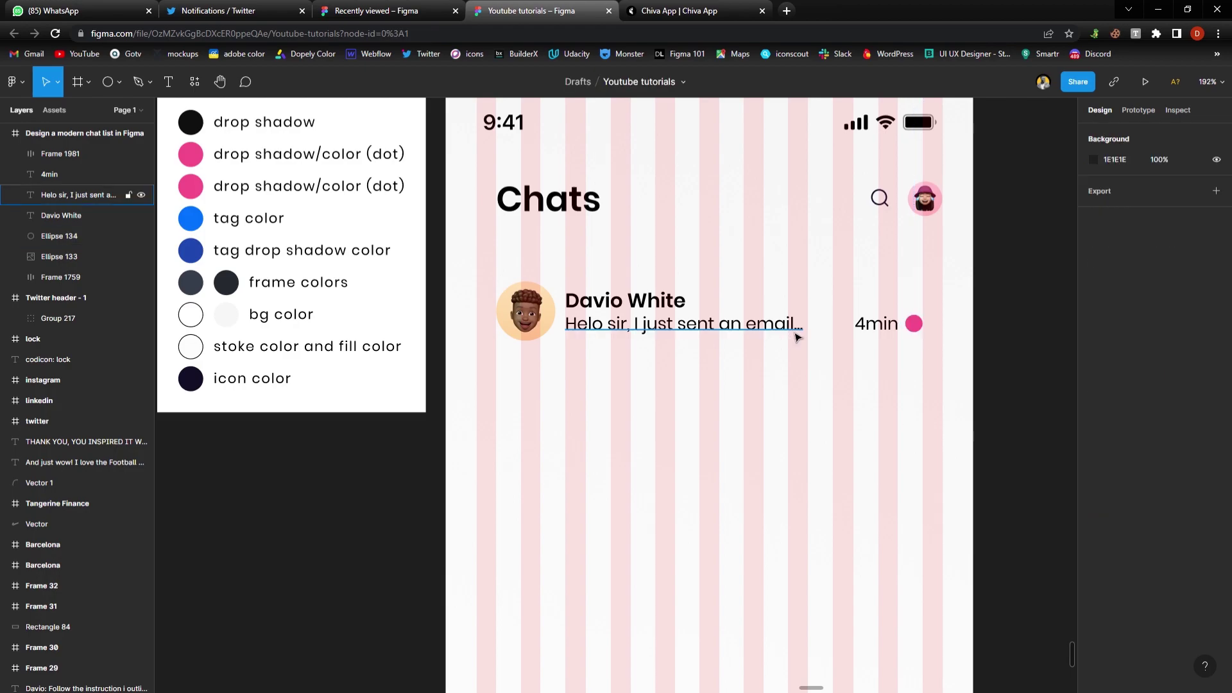
pyautogui.hscroll(3, 796, 328)
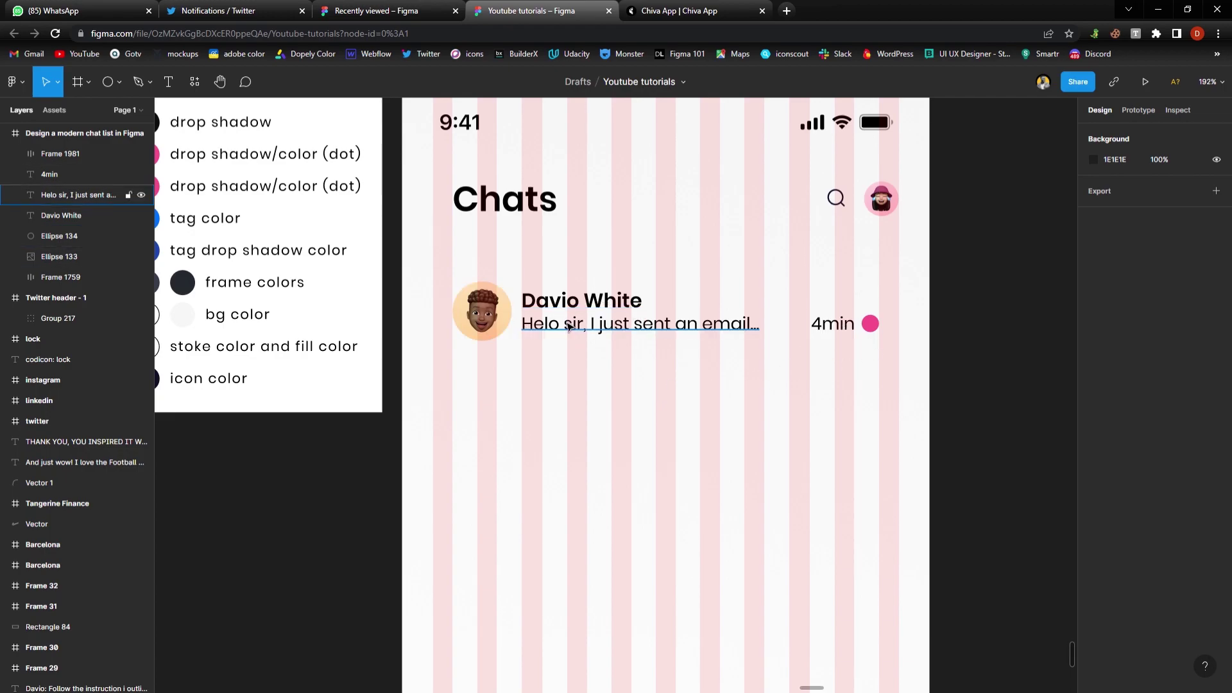
# Step: Wrap the name and preview texts in auto layout, then the 4min time with the pink dot
pyautogui.moveTo(613, 360); pyautogui.dragTo(611, 307)
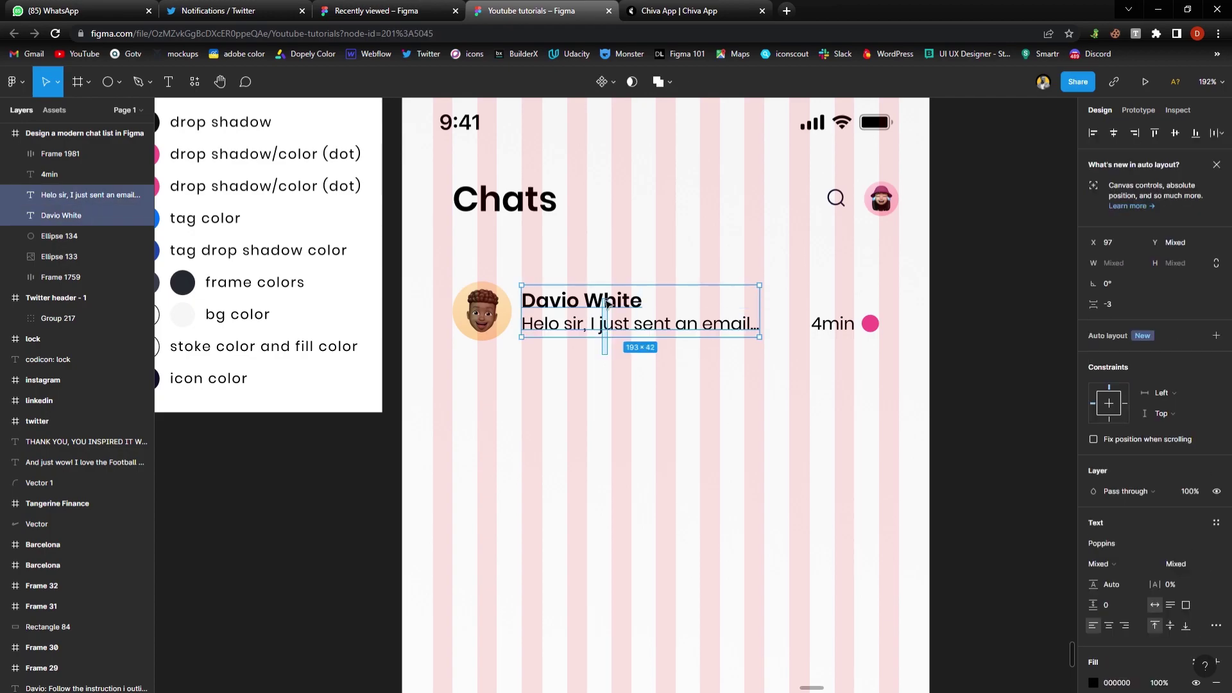
pyautogui.hotkey('shift', 'a')
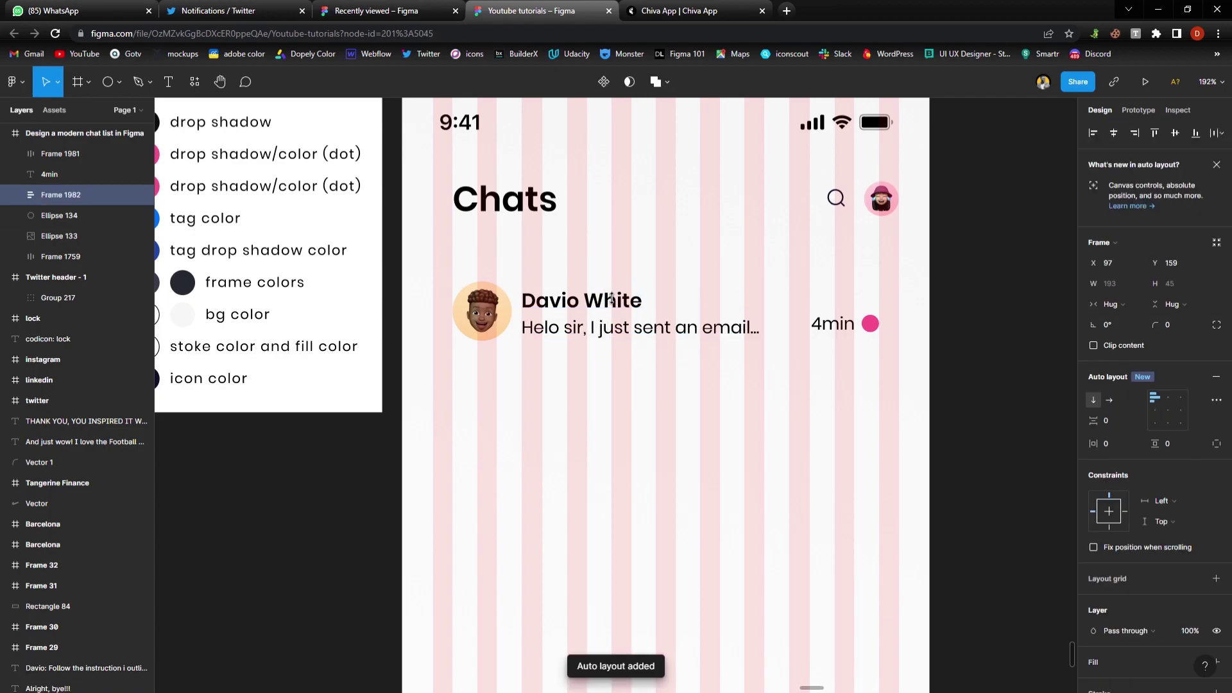
pyautogui.keyDown('shift'); pyautogui.click(507, 311); pyautogui.keyUp('shift')
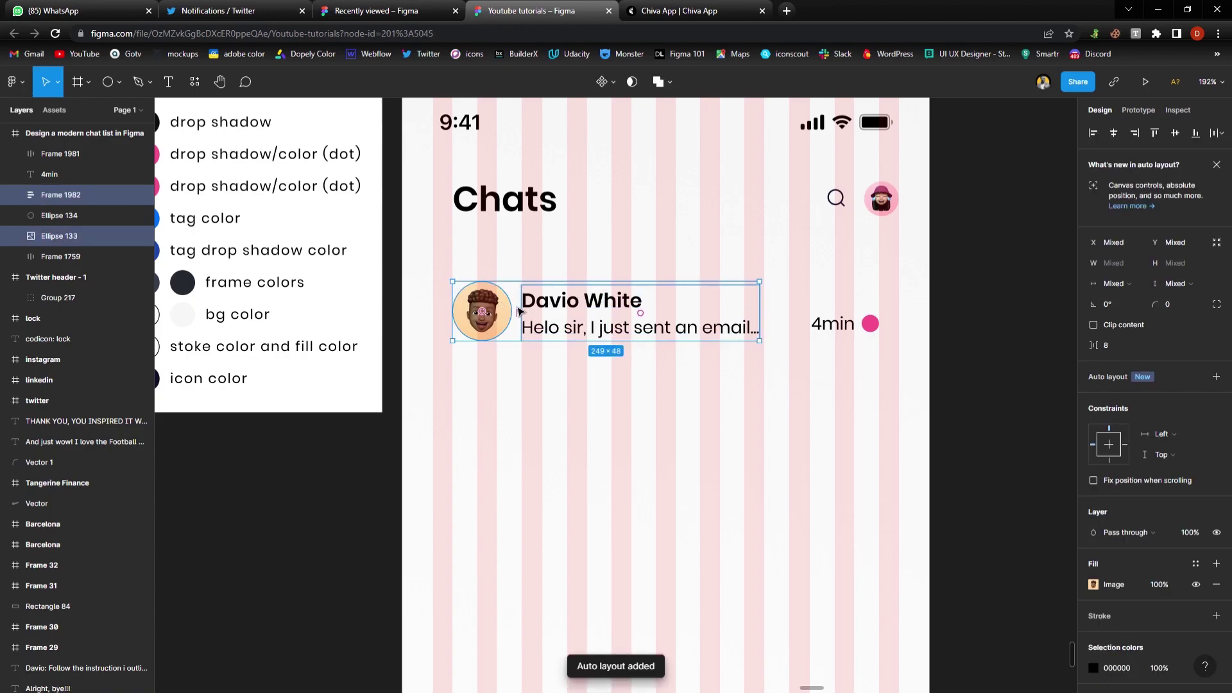
pyautogui.click(745, 379)
pyautogui.click(641, 327)
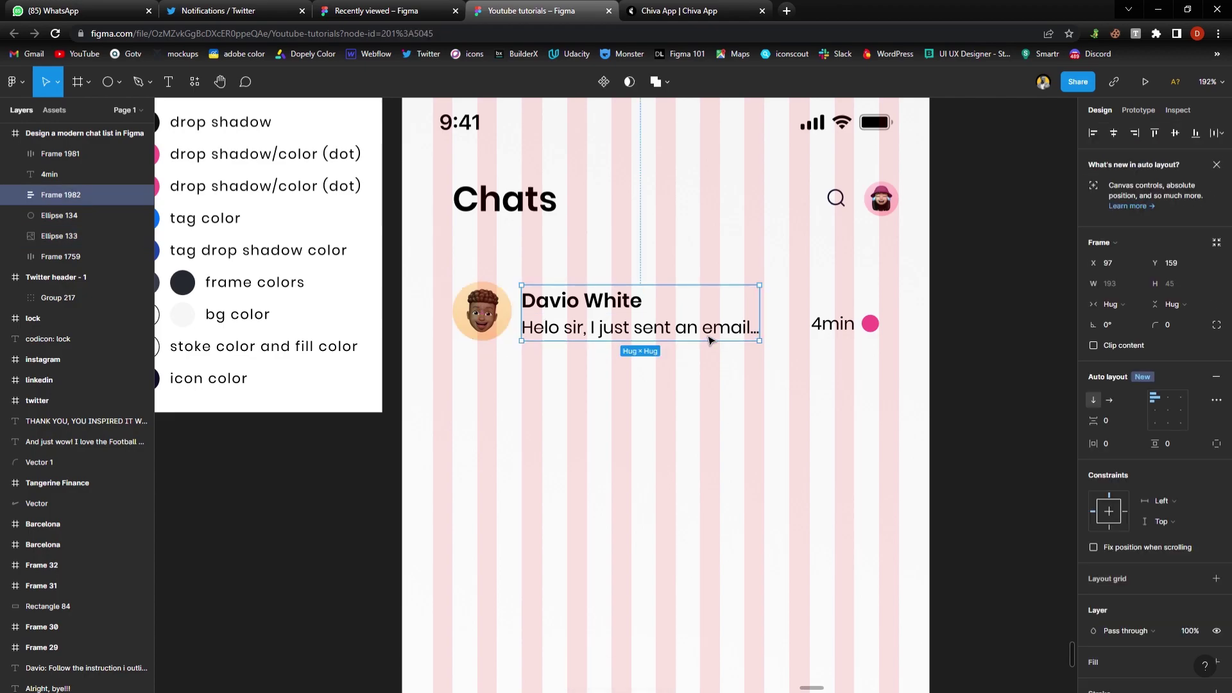
pyautogui.click(844, 332)
pyautogui.keyDown('shift'); pyautogui.click(870, 328); pyautogui.keyUp('shift')
pyautogui.hotkey('shift', 'a')
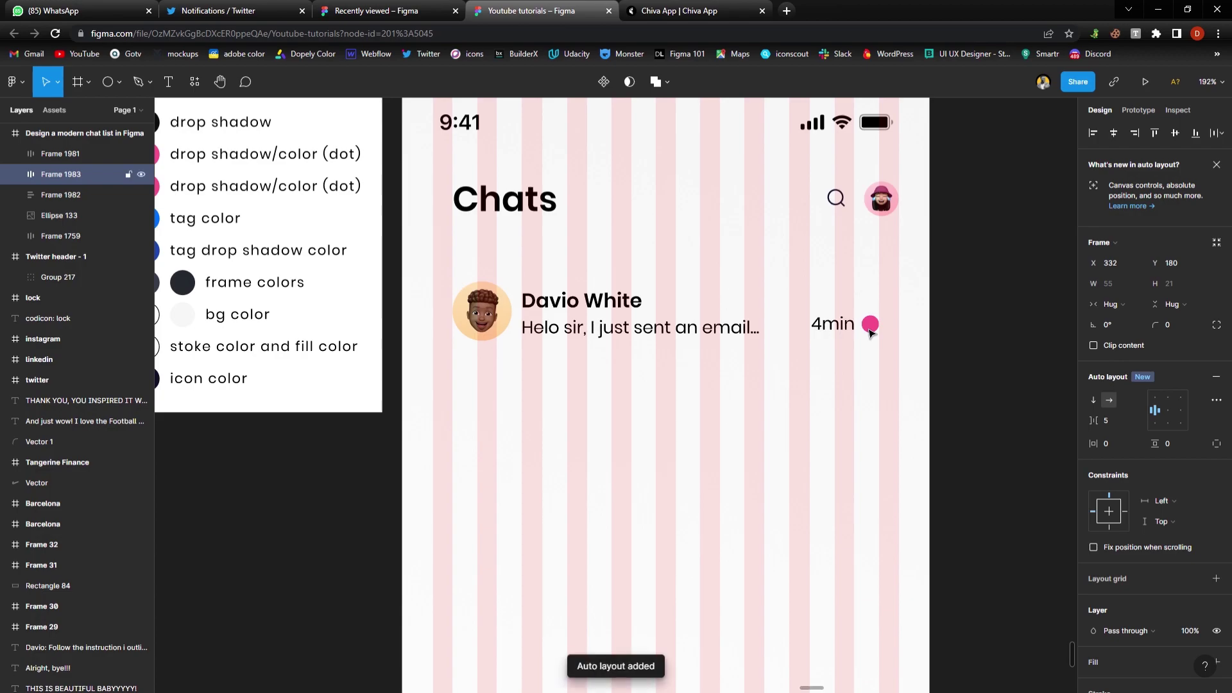
# Step: Combine both text frames into one row, then wrap it with Ellipse 133 as Frame 1985
pyautogui.keyDown('shift'); pyautogui.click(739, 338); pyautogui.keyUp('shift')
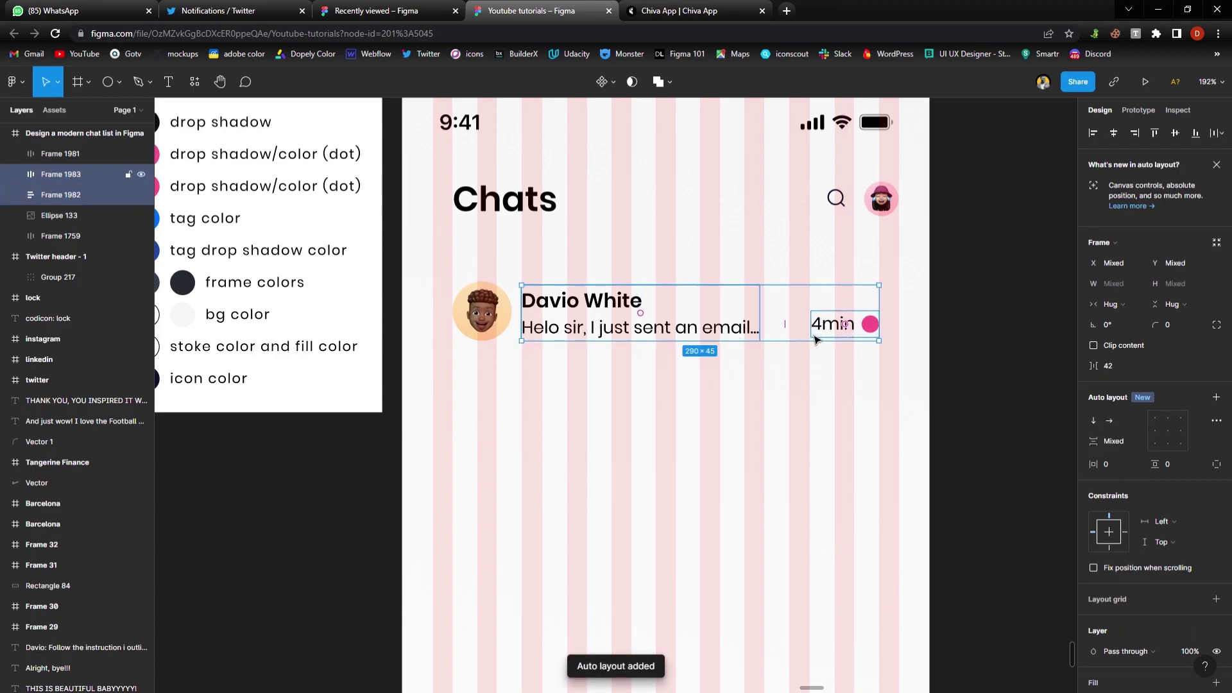
pyautogui.hotkey('shift', 'a')
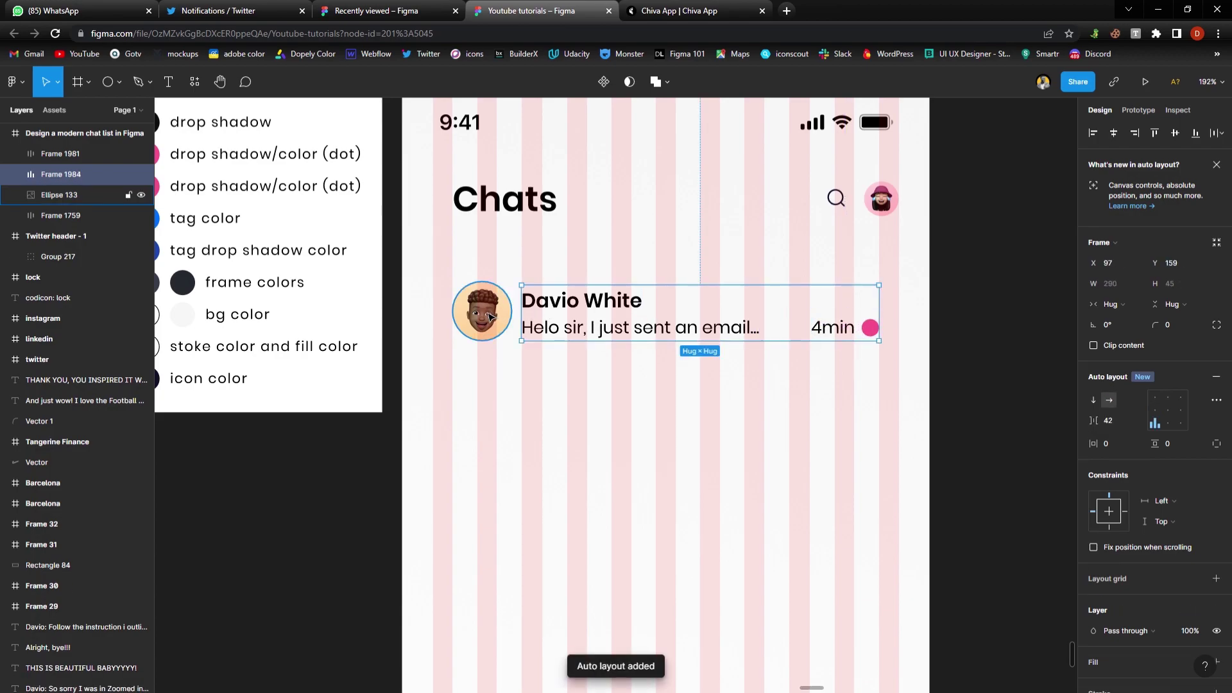
pyautogui.keyDown('shift'); pyautogui.click(483, 319); pyautogui.keyUp('shift')
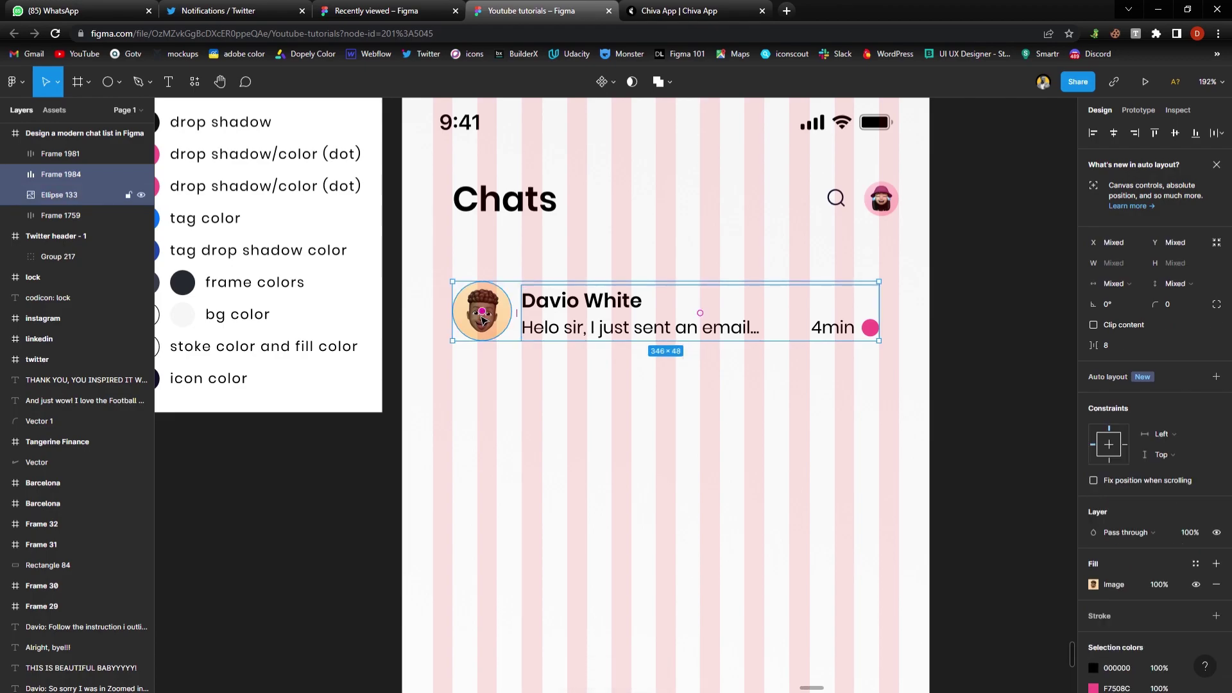
pyautogui.hotkey('shift', 'a')
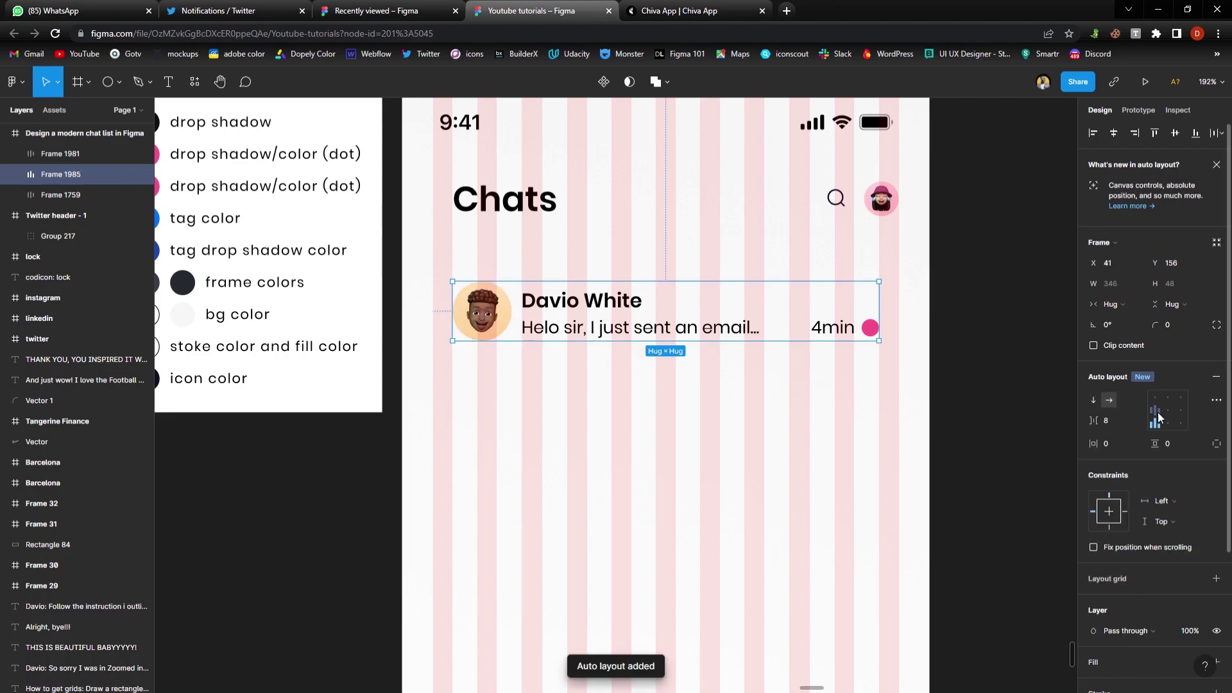
# Step: Centre Frame 1985's items, pad it 16 horizontally and 12 vertically, and centre it horizontally
pyautogui.click(1166, 414)
pyautogui.click(745, 383)
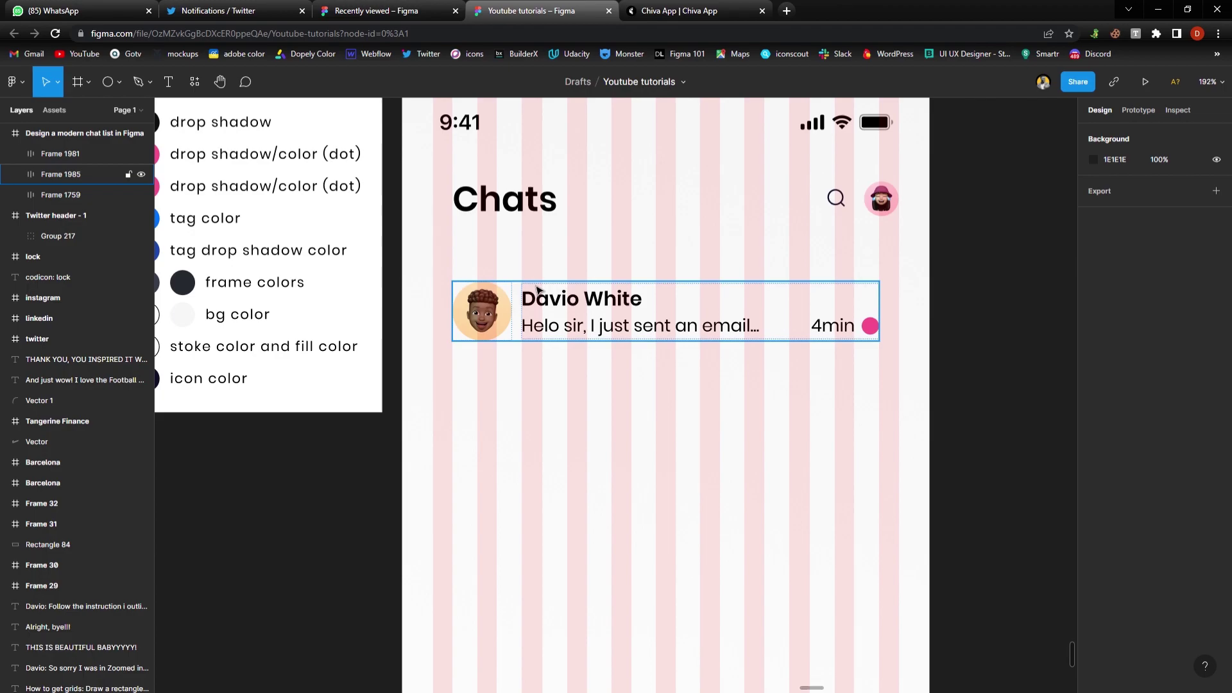
pyautogui.click(592, 332)
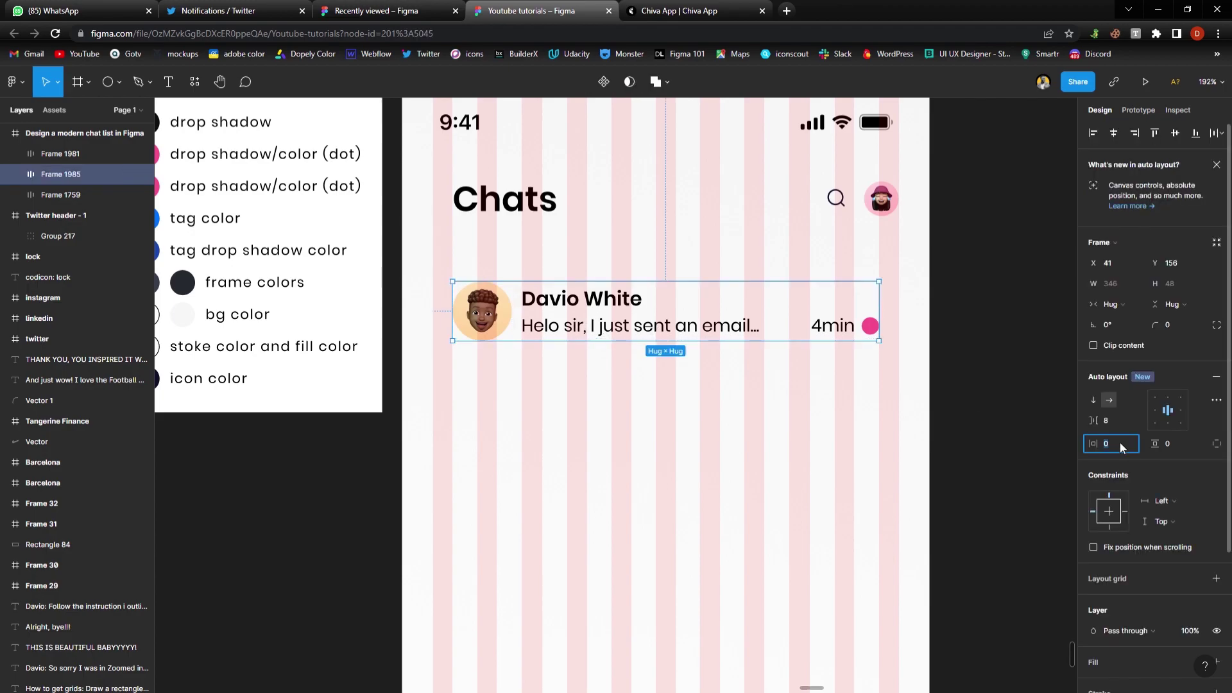
pyautogui.press('Return')
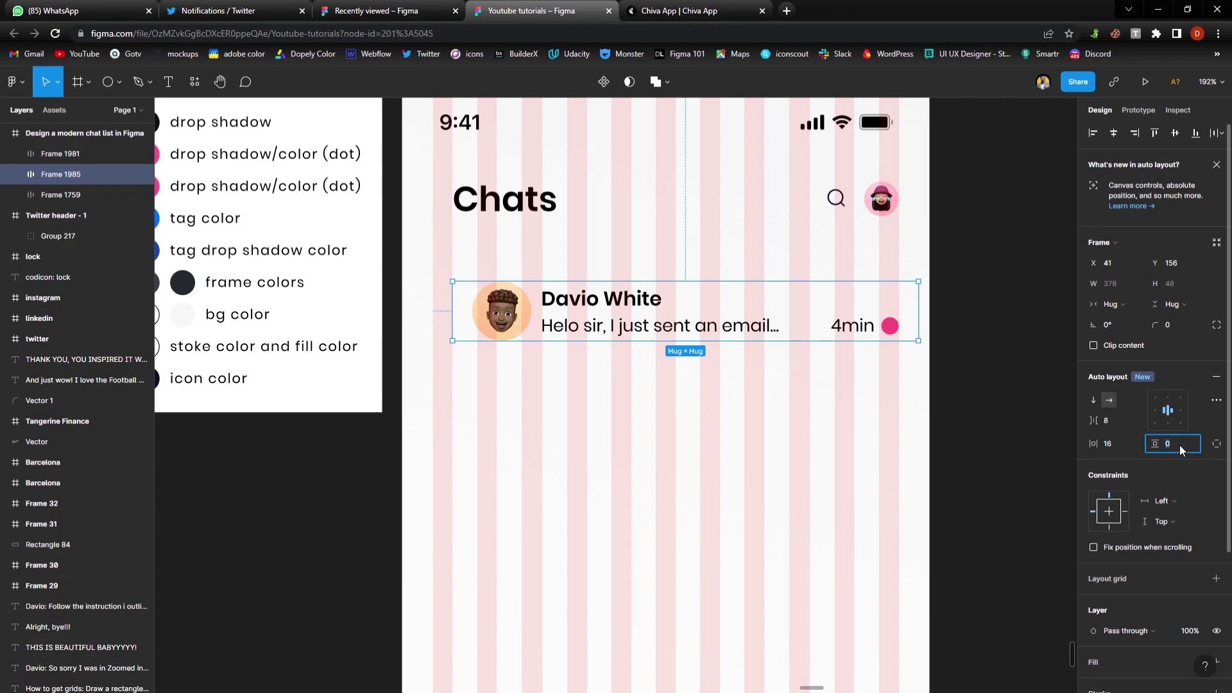
pyautogui.click(1179, 445)
pyautogui.write('12')
pyautogui.press('Return')
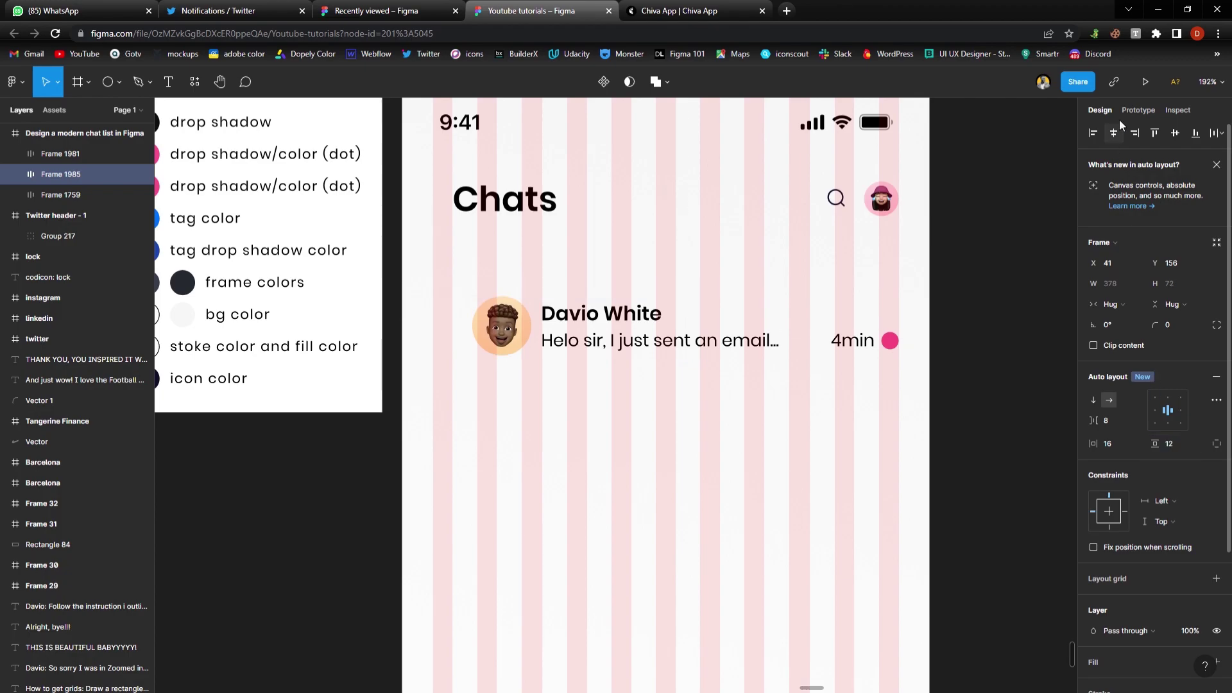
pyautogui.click(1113, 136)
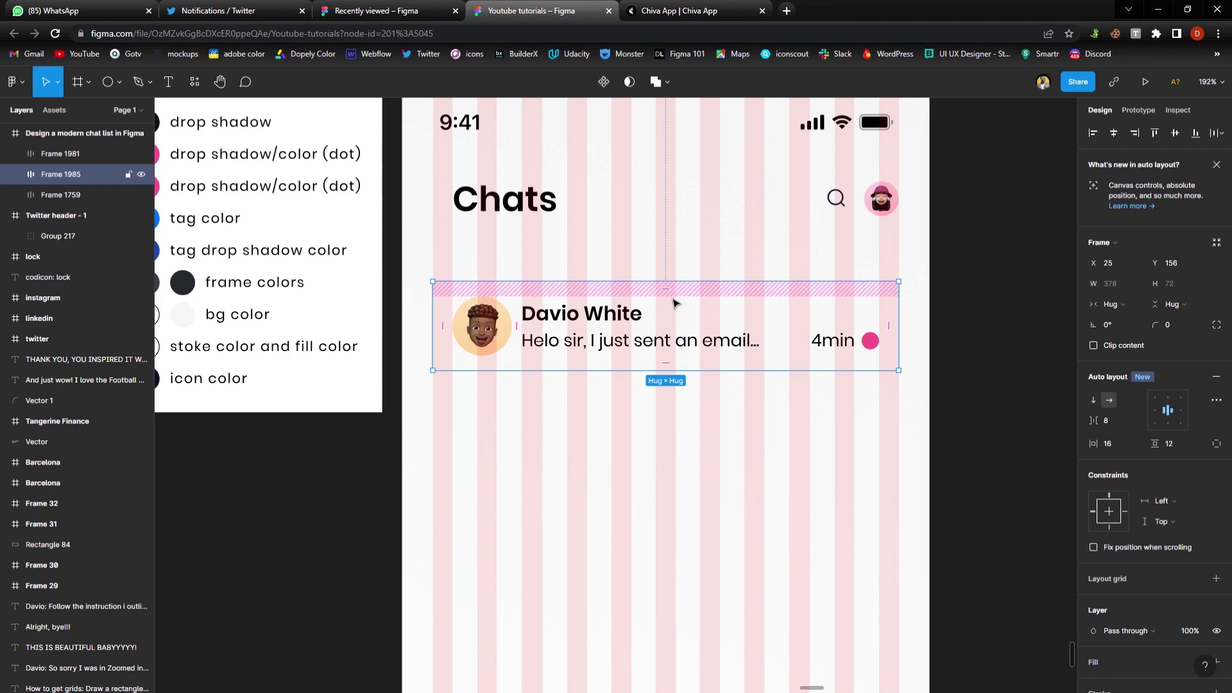
# Step: Edit the preview message text after 'Hel', adding a letter and then removing it
pyautogui.scroll(3, 556, 331)
pyautogui.hscroll(3, 557, 331)
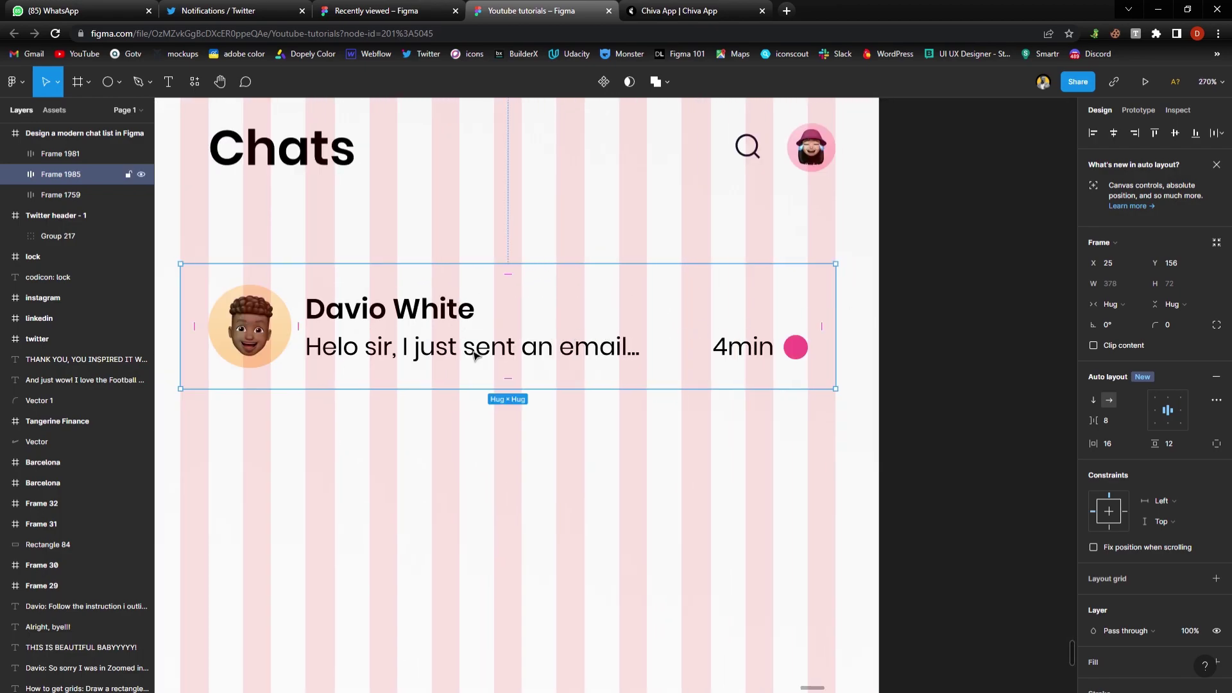
pyautogui.hscroll(-3, 475, 355)
pyautogui.scroll(-2, 481, 356)
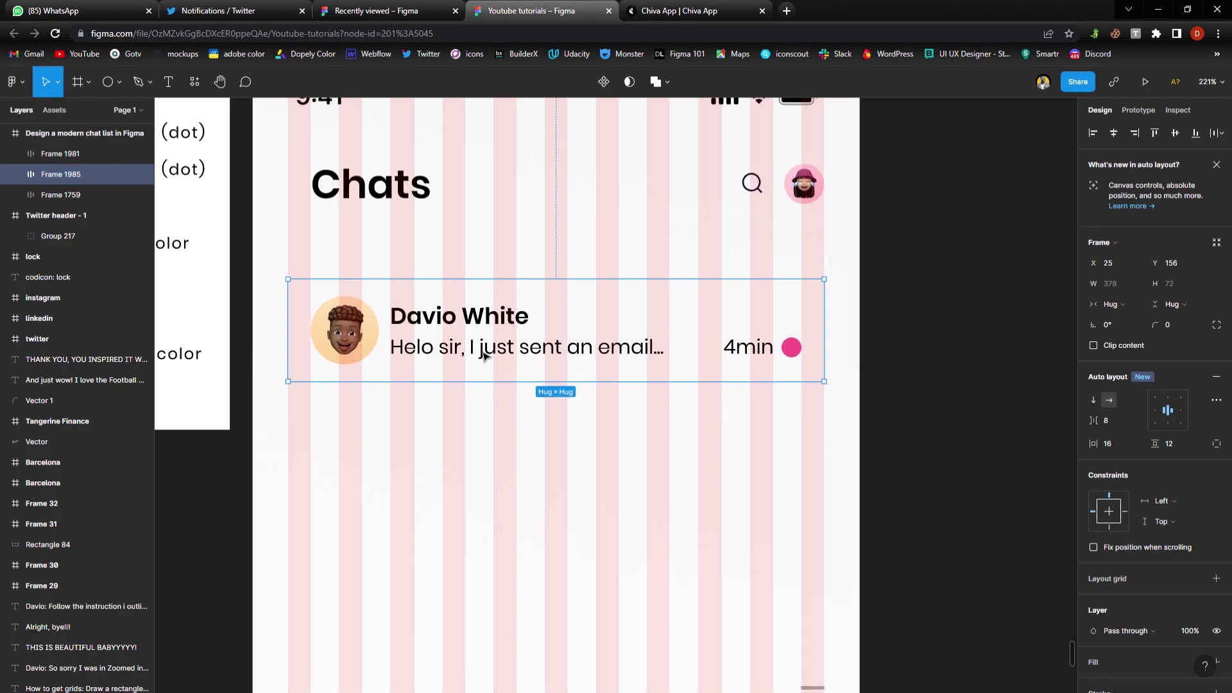
pyautogui.hscroll(-2, 507, 358)
pyautogui.doubleClick(453, 352)
pyautogui.click(451, 354)
pyautogui.write('l')
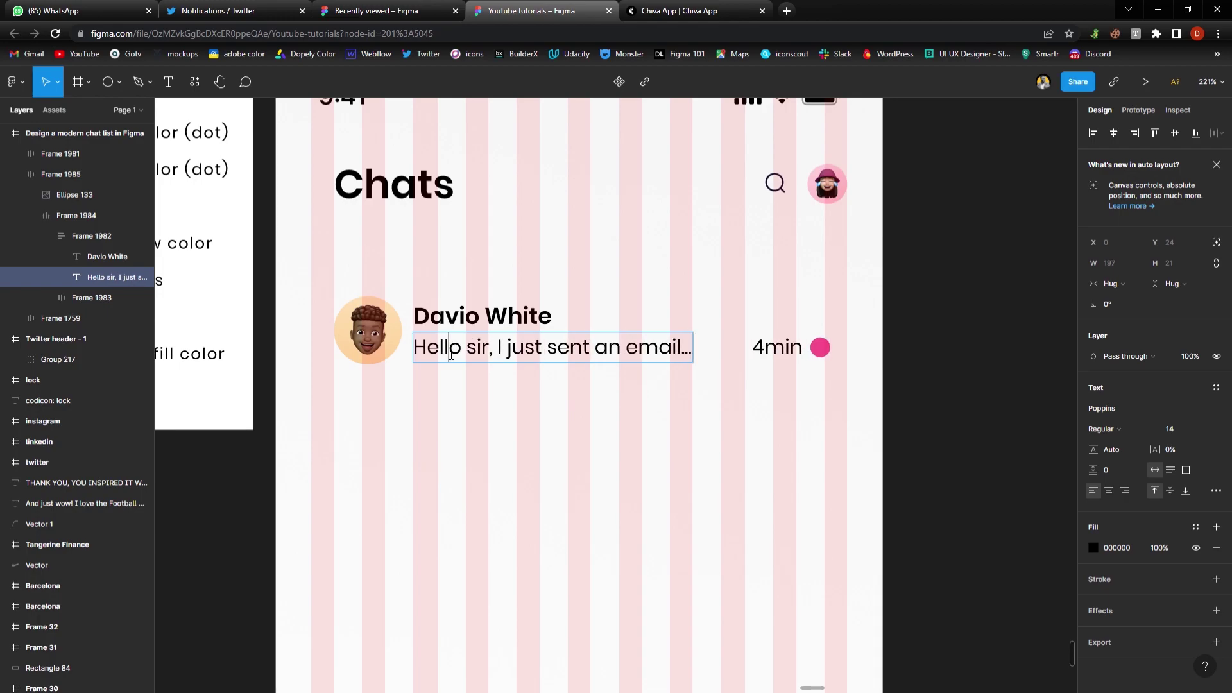
pyautogui.press('BackSpace')
pyautogui.click(573, 433)
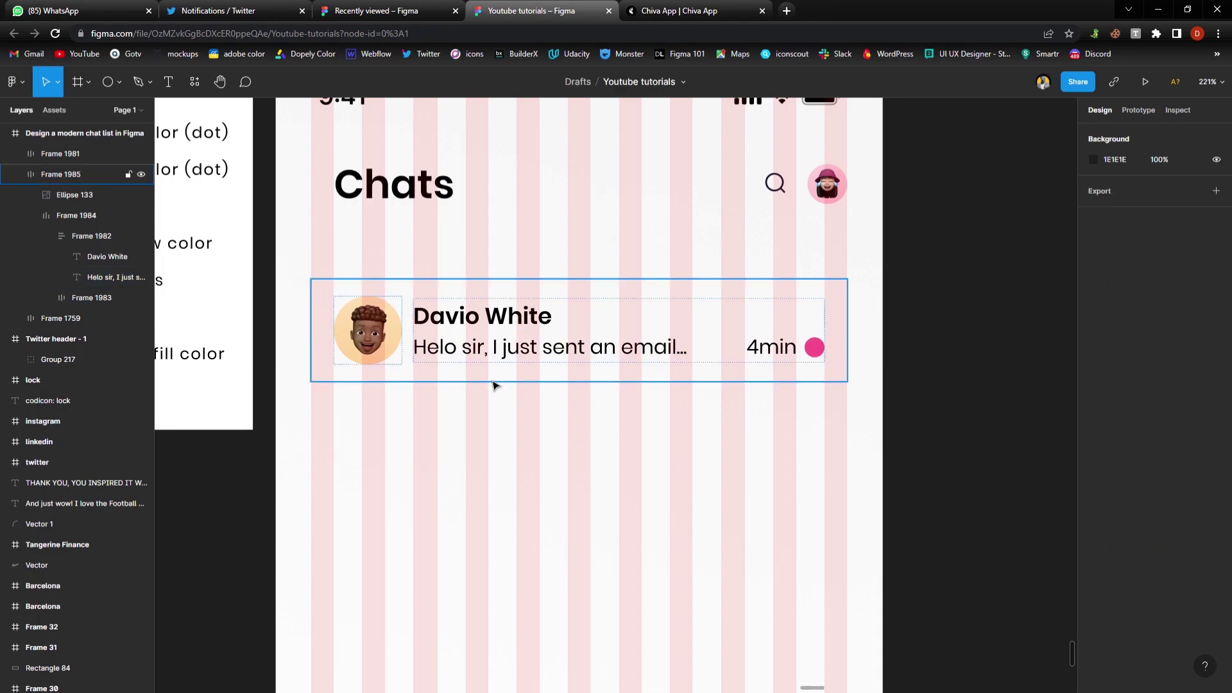
# Step: Select and review chat row Frame 1985 with its 1 px black inside stroke
pyautogui.scroll(1, 494, 385)
pyautogui.click(414, 313)
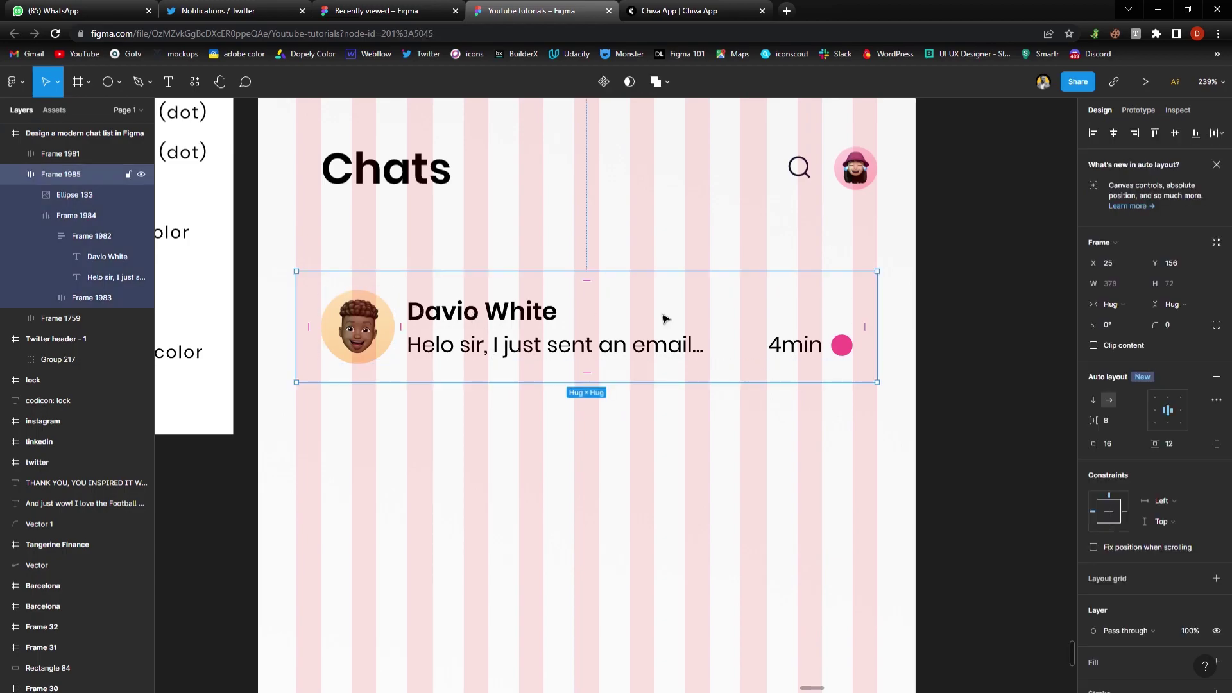
pyautogui.scroll(-3, 1153, 544)
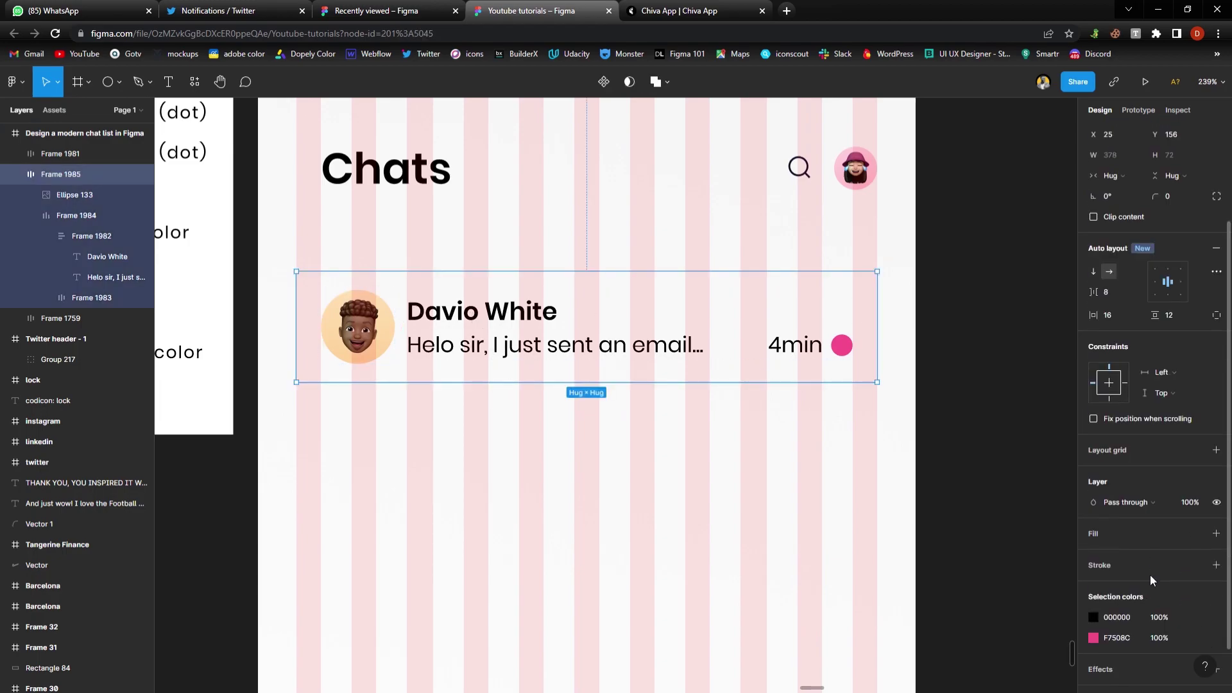
pyautogui.click(667, 484)
pyautogui.scroll(1, 602, 364)
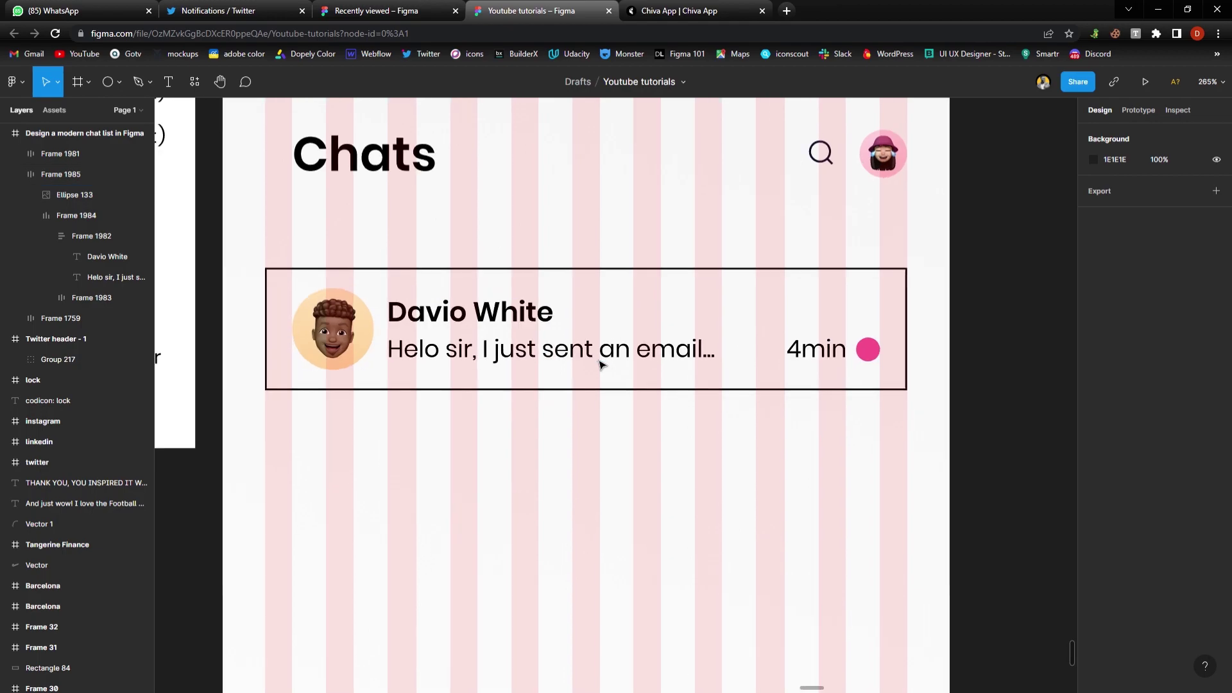
pyautogui.scroll(1, 613, 361)
# Step: Set the preview message and 4min text fill opacity to 50%
pyautogui.keyDown('ctrl'); pyautogui.click(730, 353); pyautogui.keyUp('ctrl')
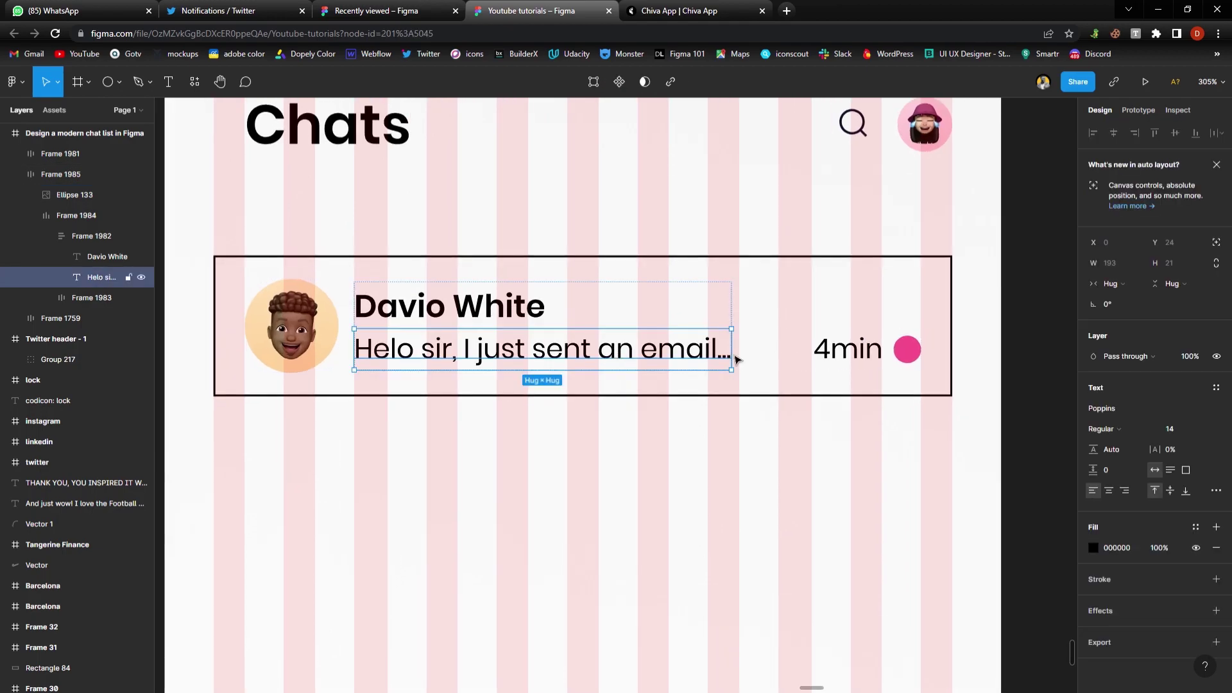
pyautogui.keyDown('ctrl'); pyautogui.keyDown('shift'); pyautogui.click(845, 351); pyautogui.keyUp('shift'); pyautogui.keyUp('ctrl')
pyautogui.click(1160, 548)
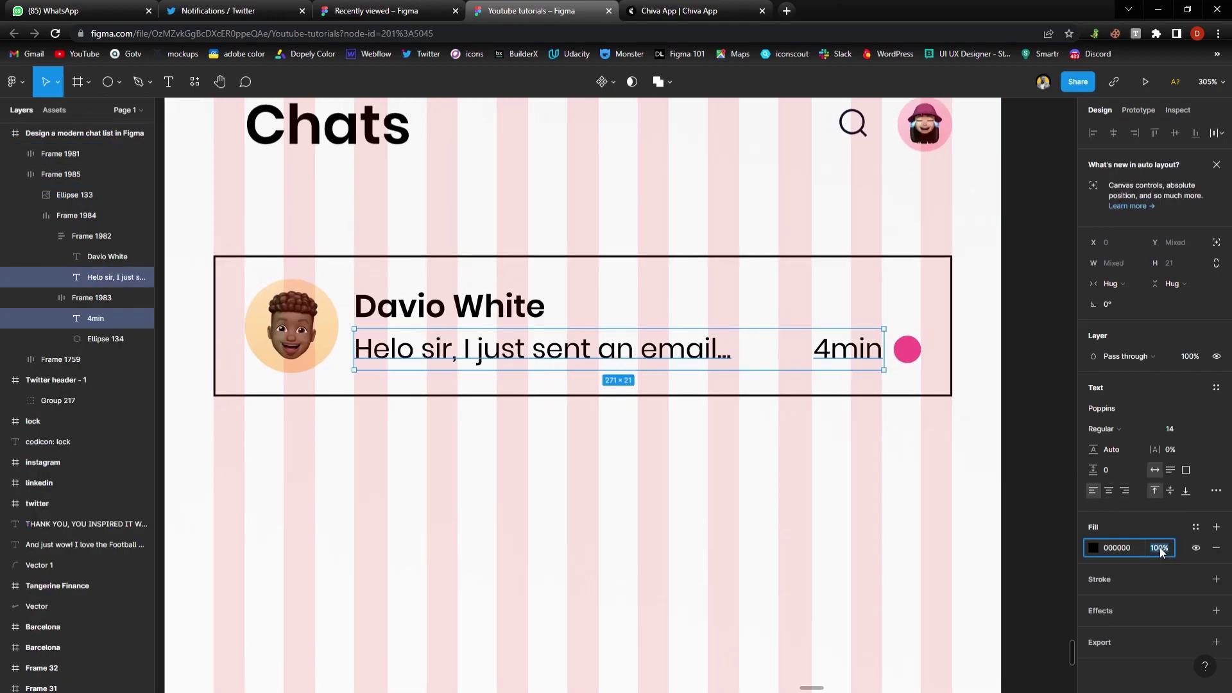
pyautogui.write('50')
pyautogui.press('Return')
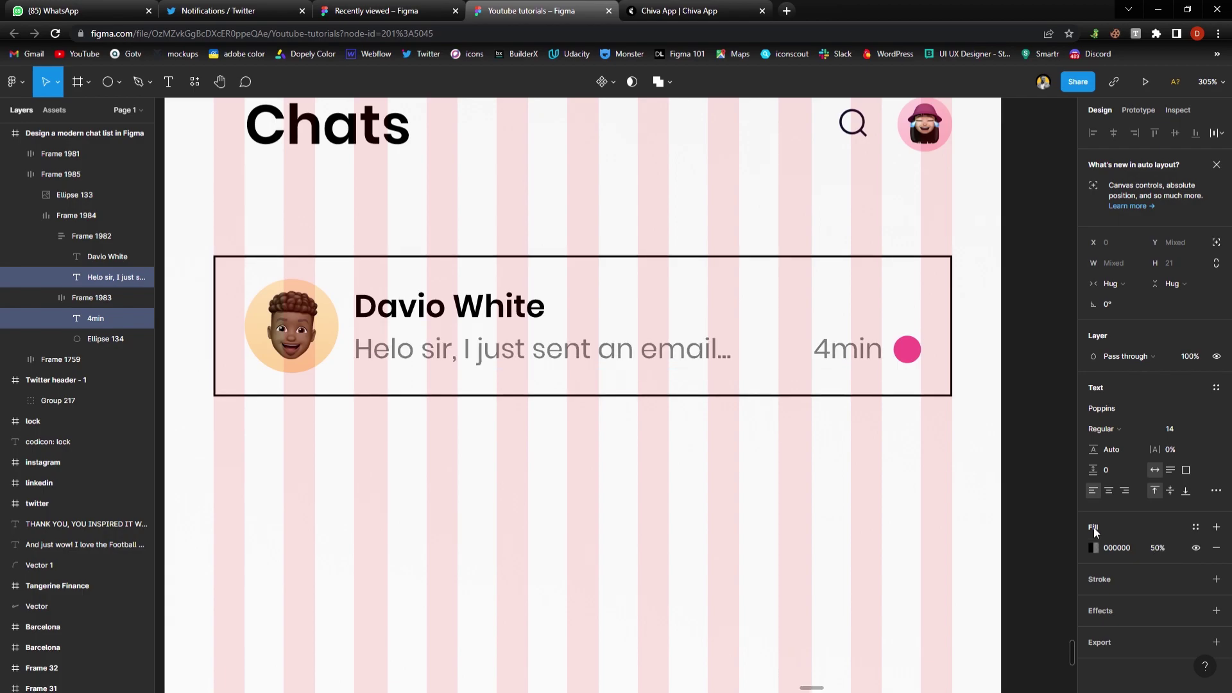
pyautogui.click(593, 438)
# Step: Change the preview message and 4min text fill opacity to 60%
pyautogui.click(640, 355)
pyautogui.doubleClick(639, 351)
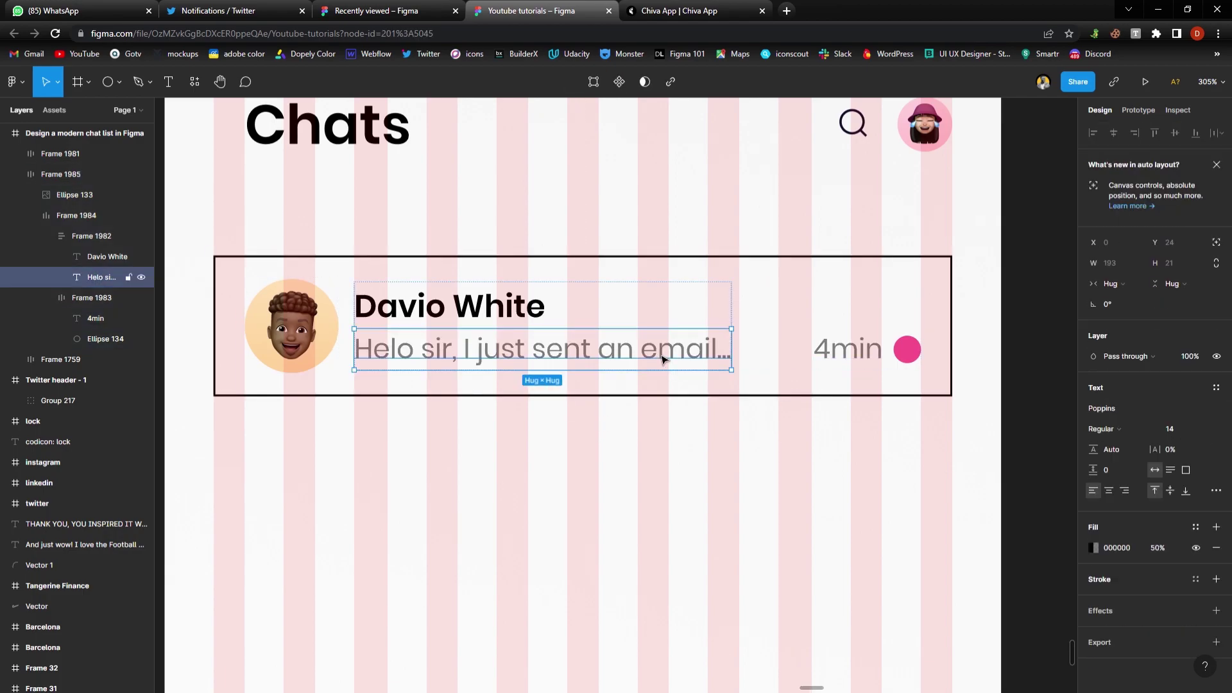
pyautogui.keyDown('ctrl'); pyautogui.keyDown('shift'); pyautogui.click(826, 350); pyautogui.keyUp('shift'); pyautogui.keyUp('ctrl')
pyautogui.click(1165, 548)
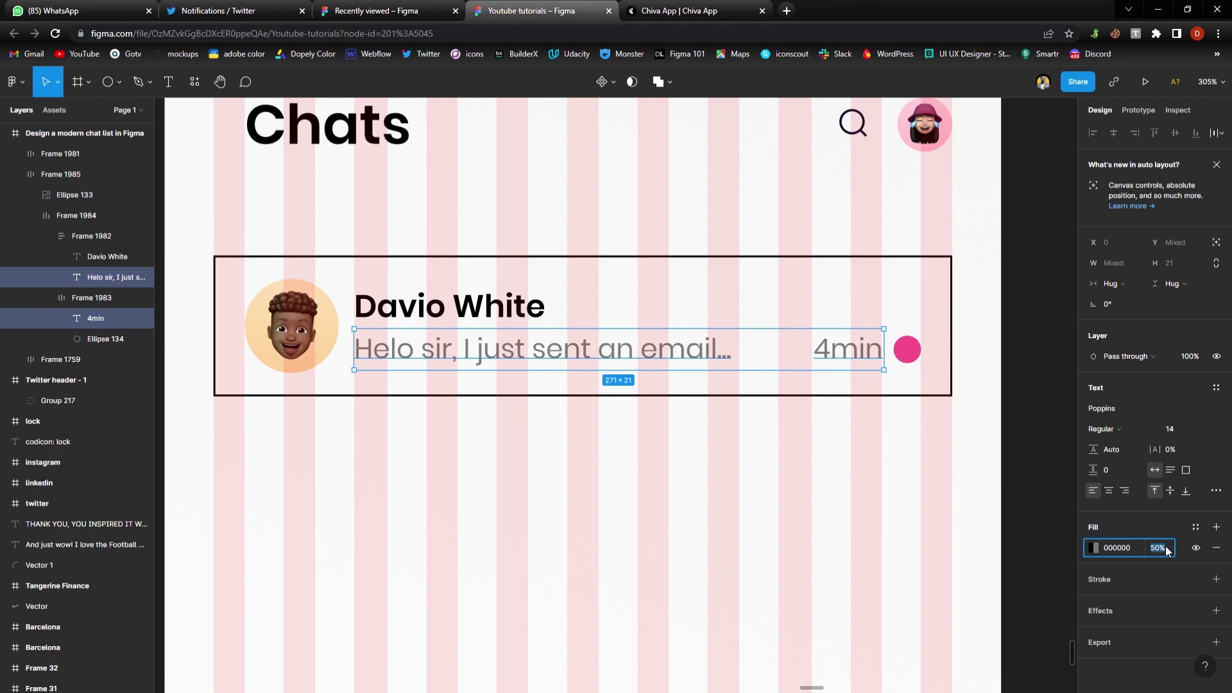
pyautogui.write('60')
pyautogui.press('Return')
pyautogui.click(591, 446)
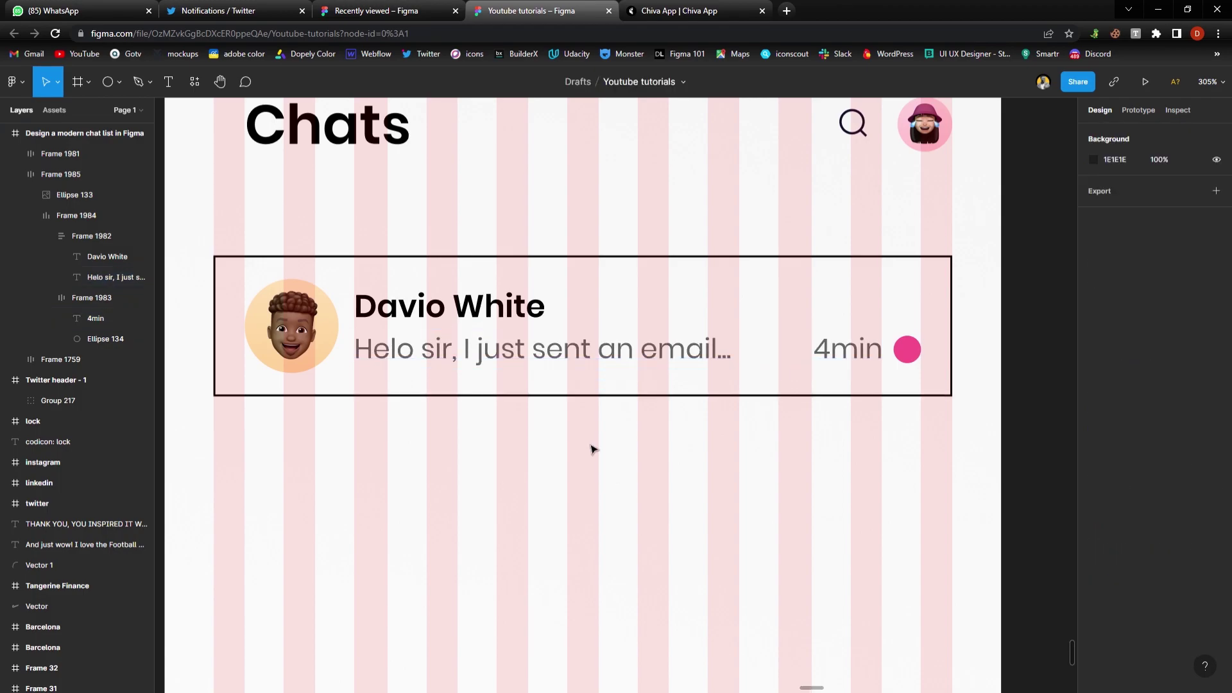
pyautogui.scroll(-2, 584, 443)
pyautogui.scroll(-2, 584, 443)
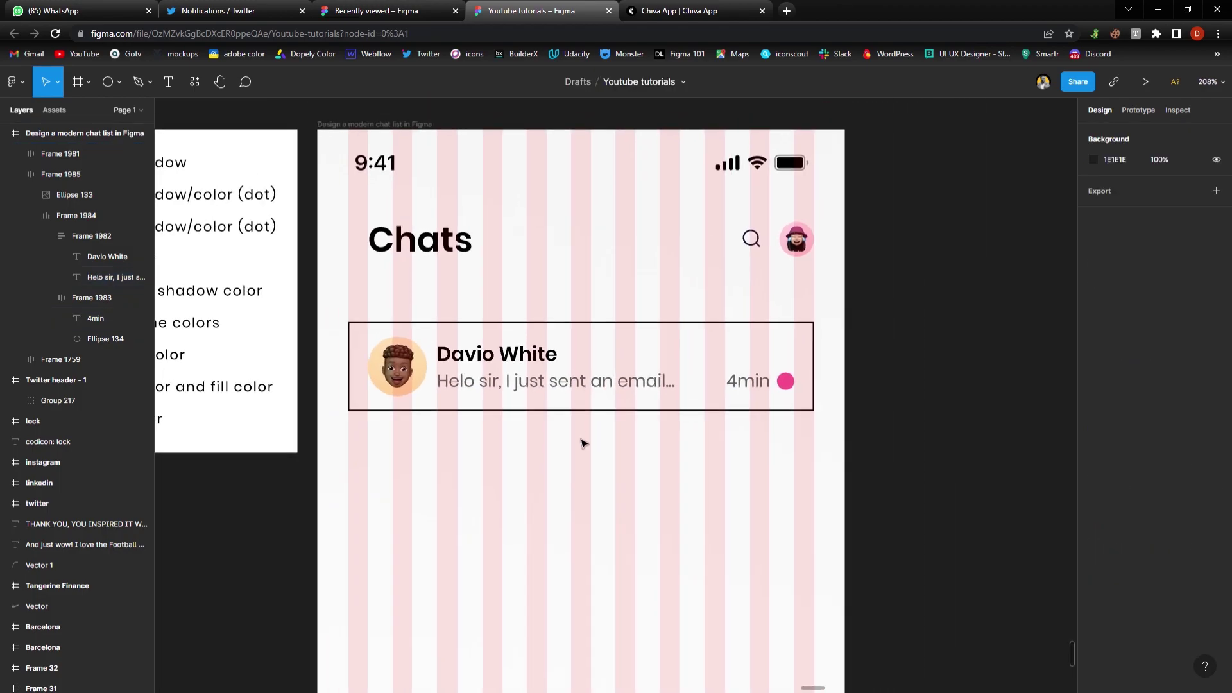
# Step: Undo the header frame, shift Chats left to the card edge, and rewrap it with the icons as Frame 1986
pyautogui.click(456, 251)
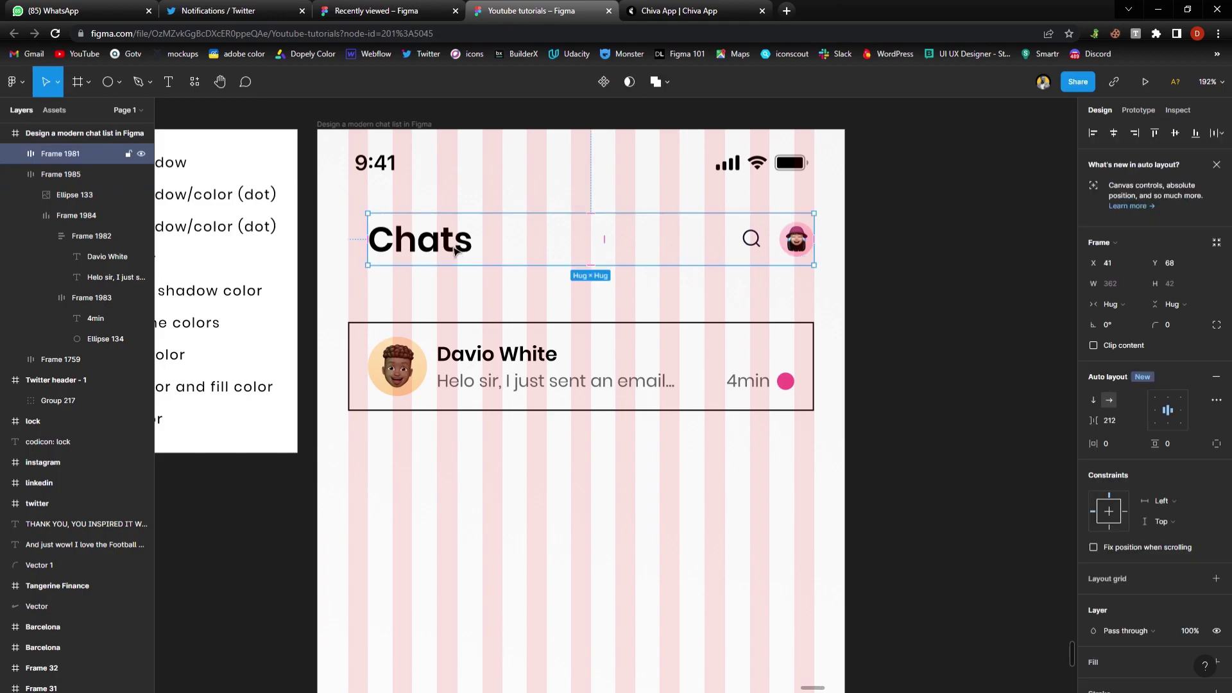
pyautogui.hotkey('ctrl', 'z')
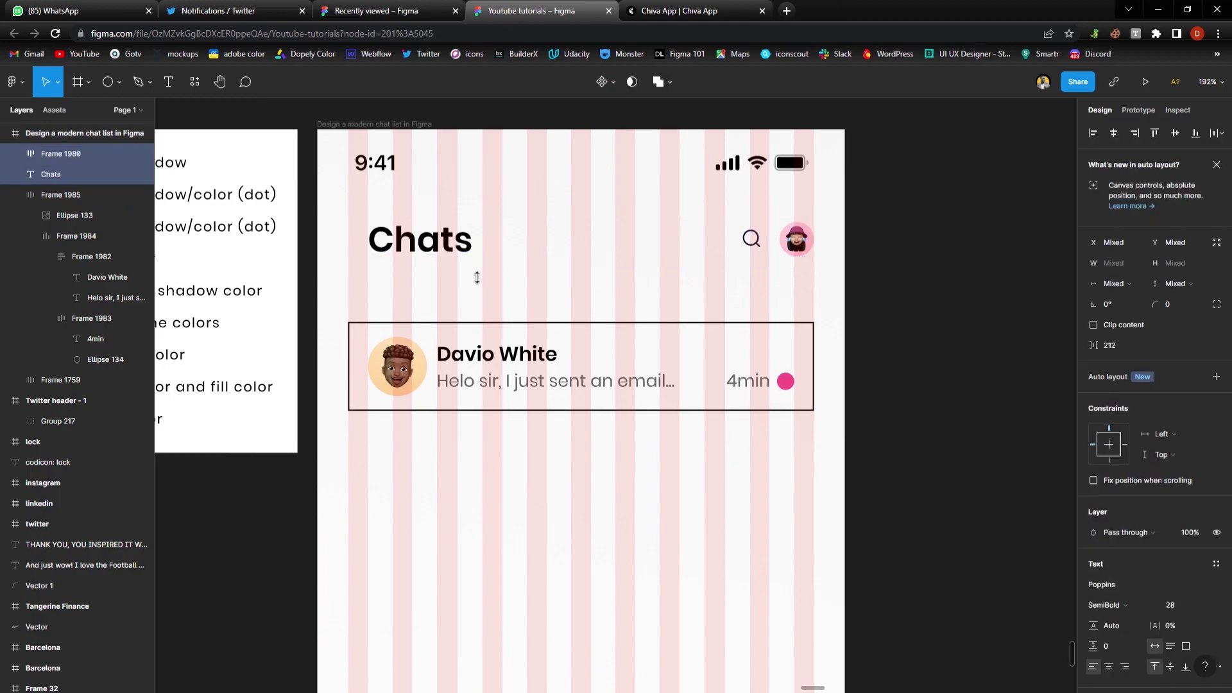
pyautogui.click(460, 245)
pyautogui.moveTo(418, 246); pyautogui.dragTo(398, 247)
pyautogui.keyDown('shift'); pyautogui.click(768, 249); pyautogui.keyUp('shift')
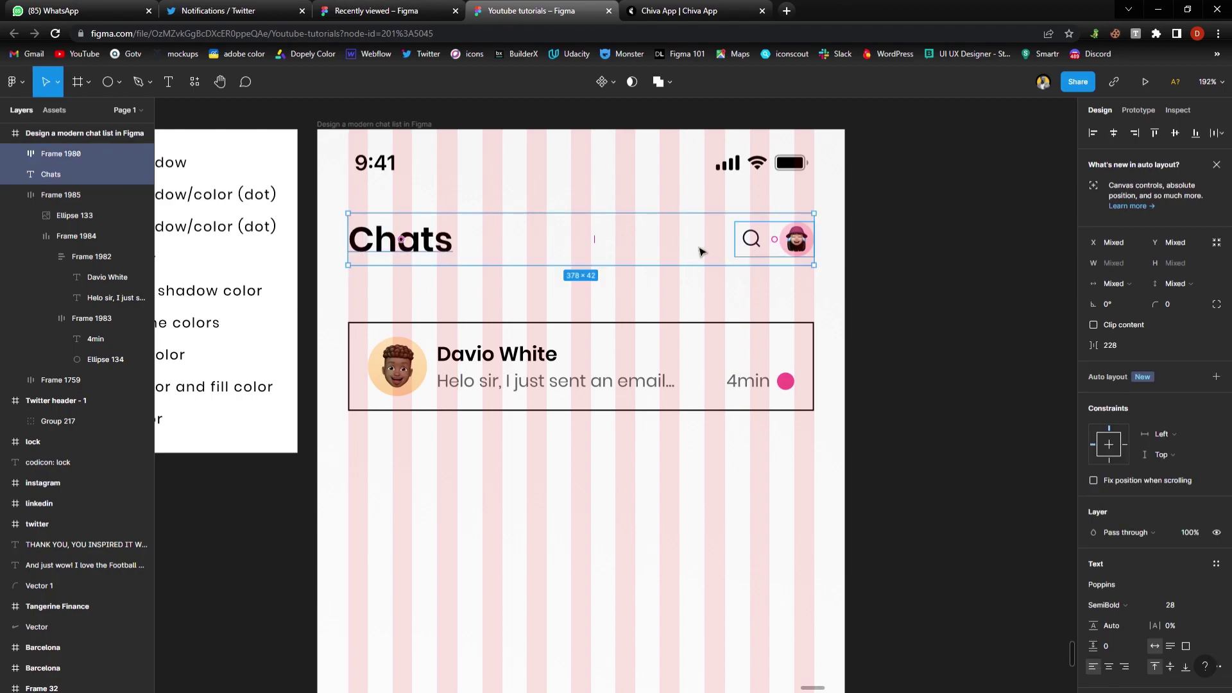
pyautogui.hotkey('shift', 'a')
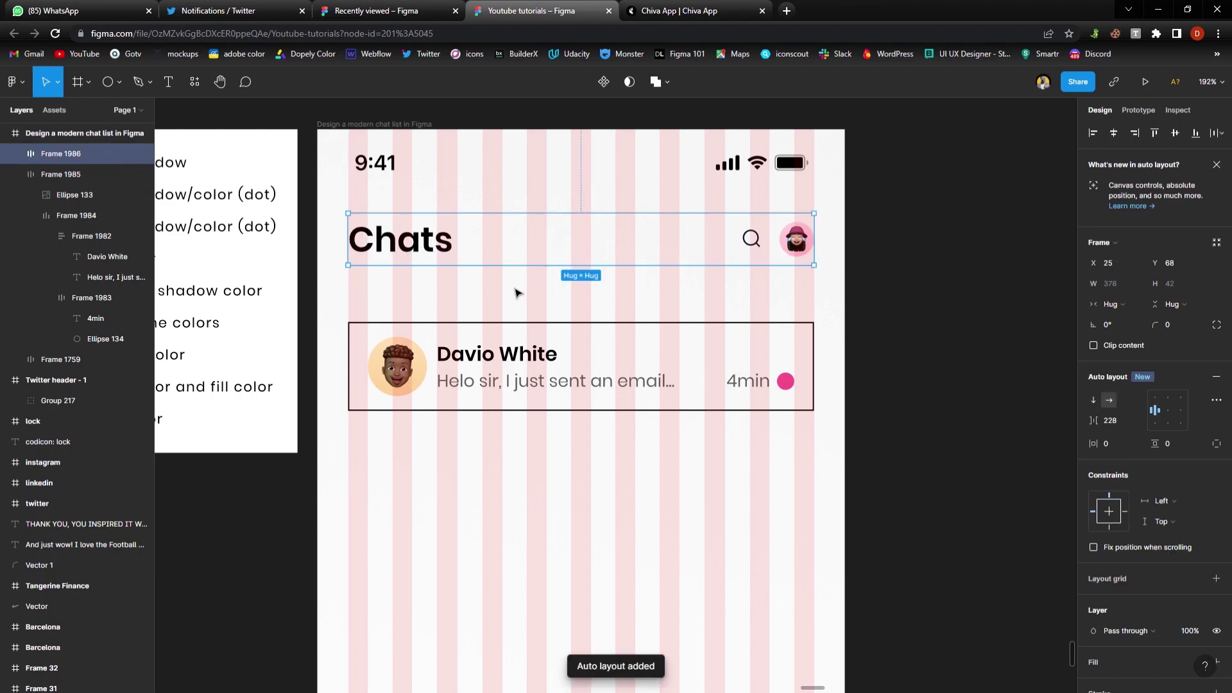
pyautogui.click(501, 292)
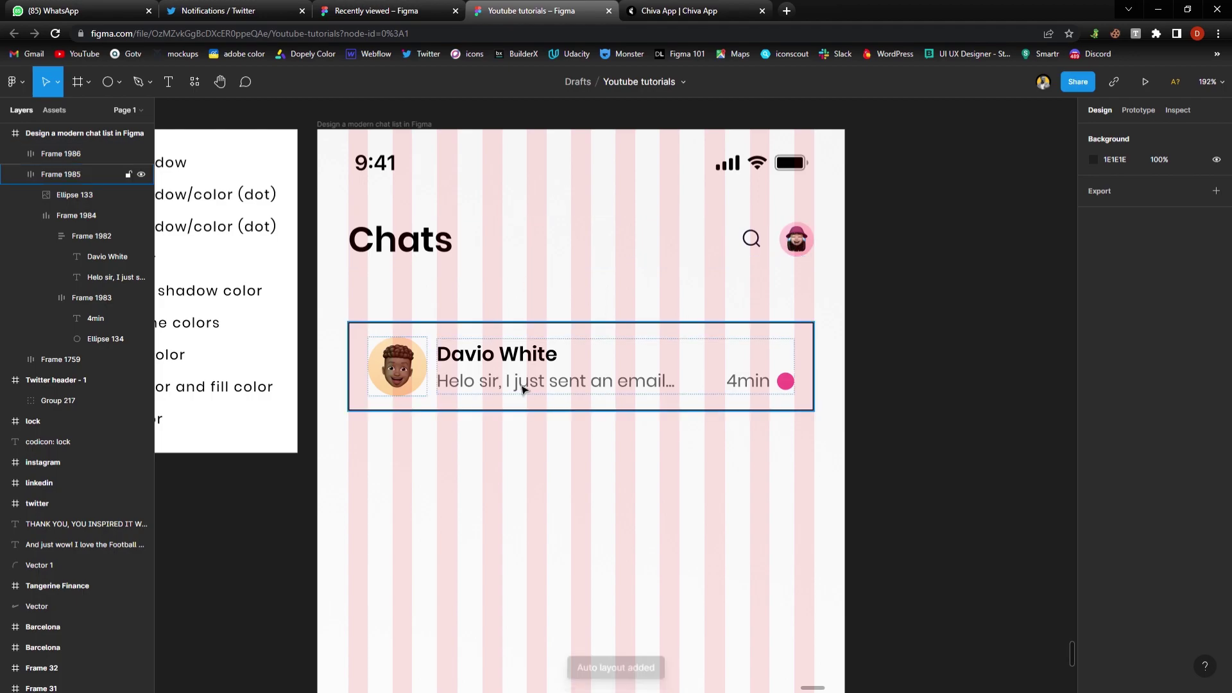
pyautogui.scroll(-2, 523, 389)
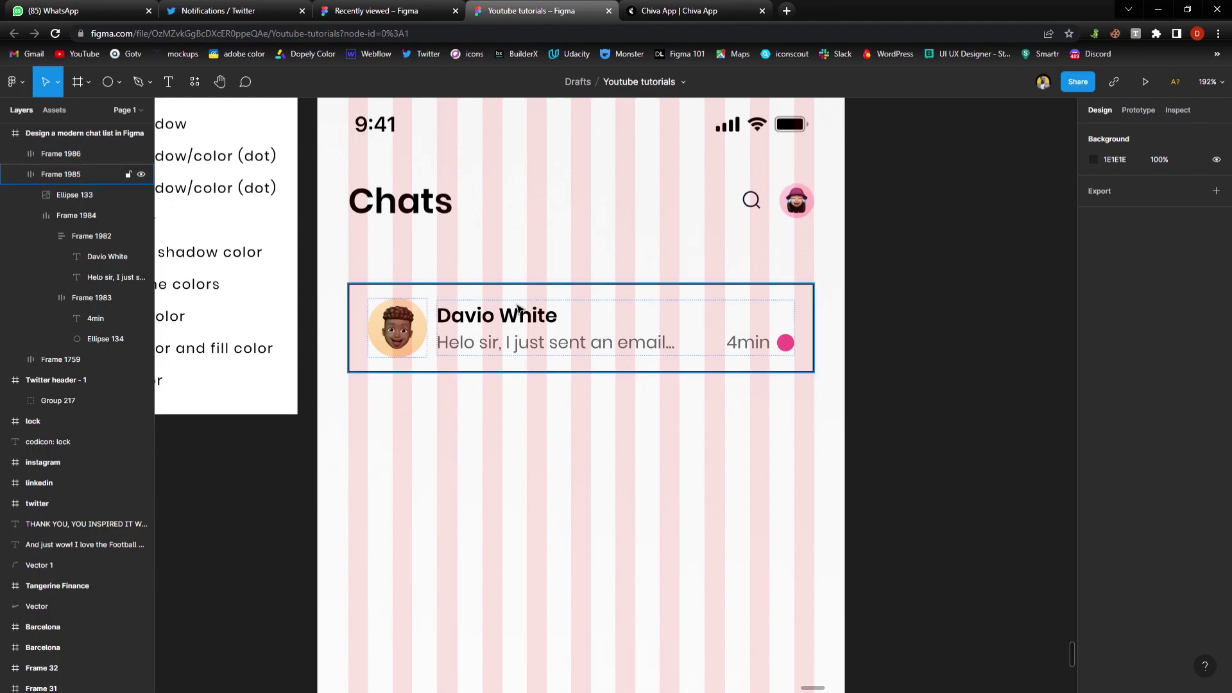
# Step: Set chat card Frame 1985's corner radius to 20
pyautogui.click(518, 308)
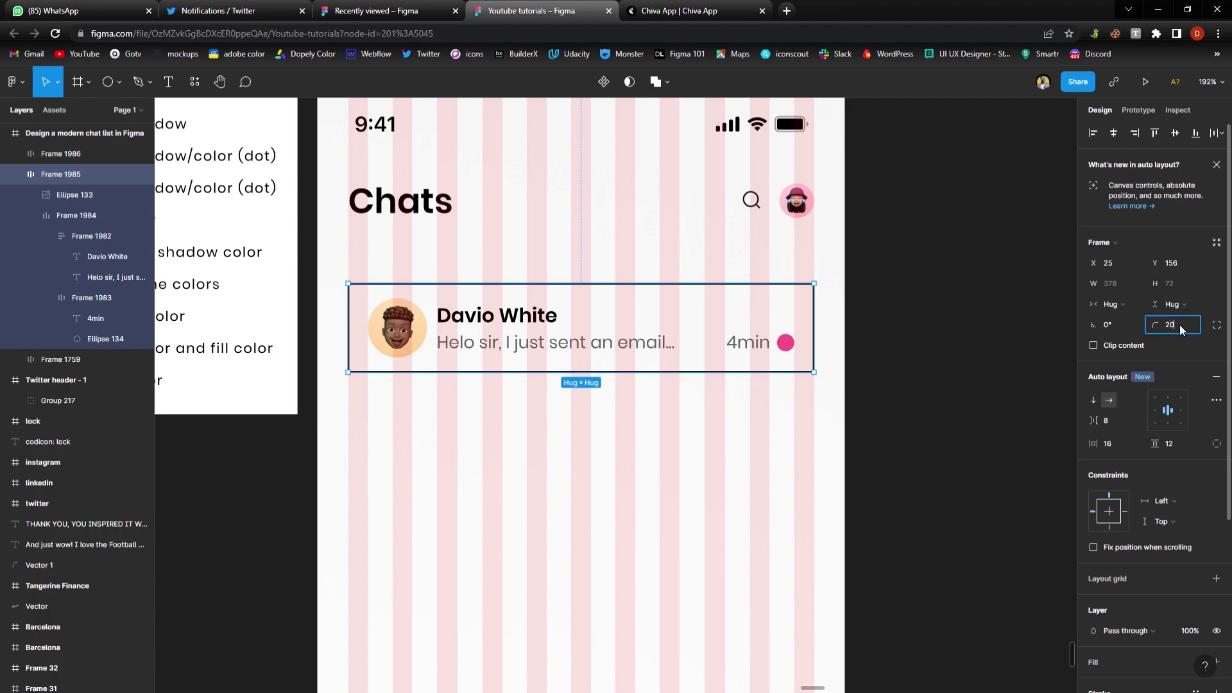
pyautogui.press('Return')
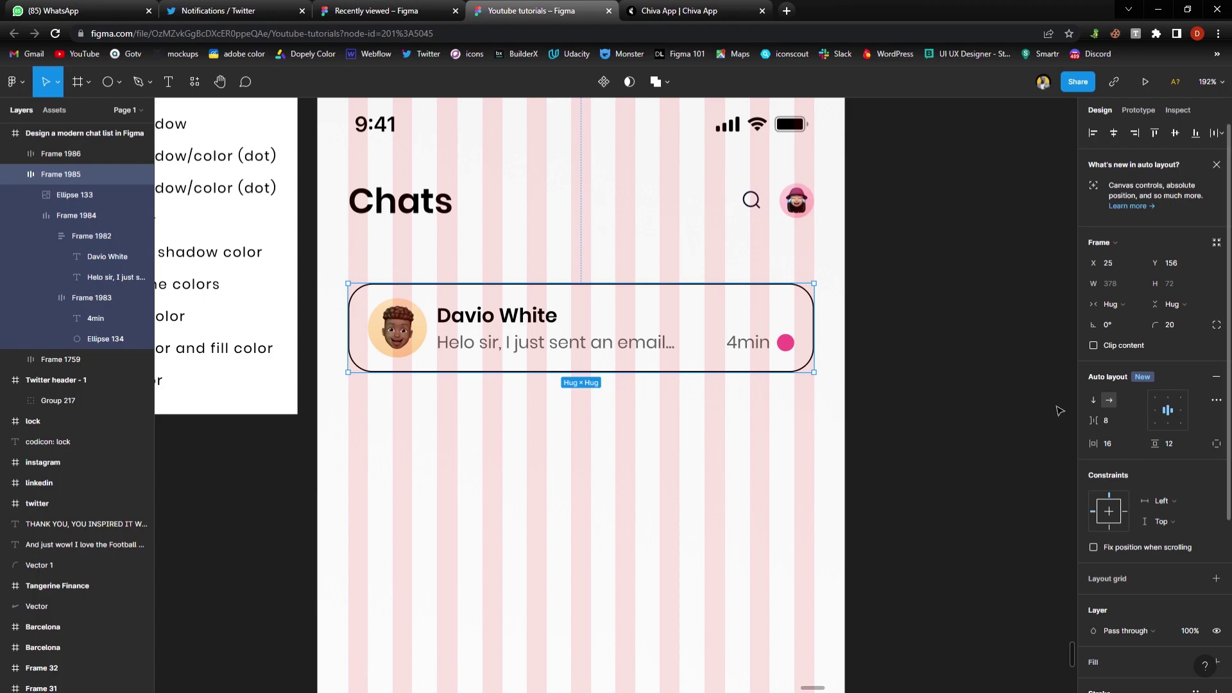
pyautogui.hscroll(-2, 763, 428)
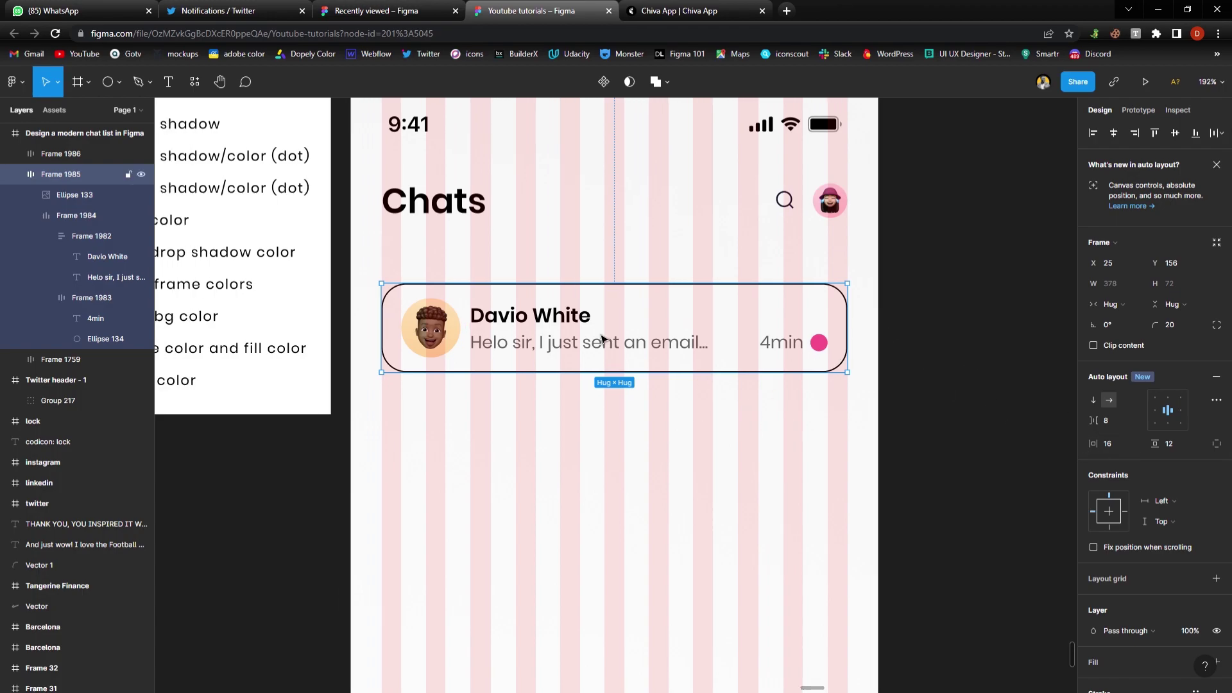
pyautogui.scroll(-4, 1113, 541)
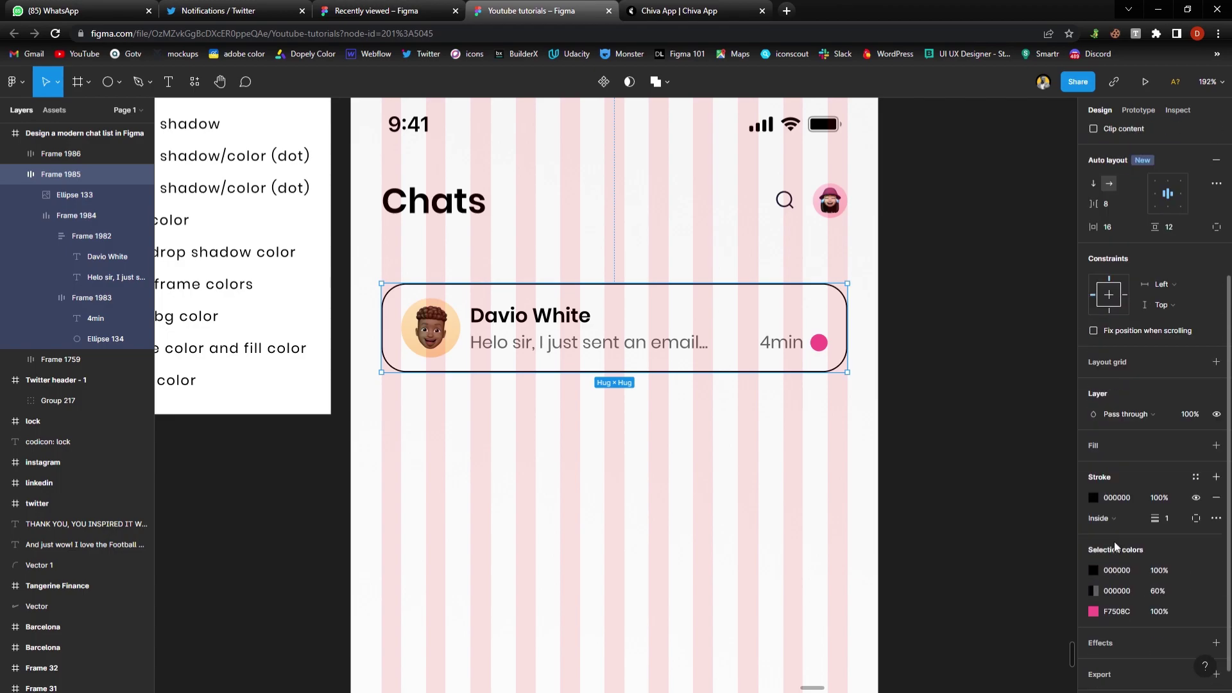
# Step: Switch the card's stroke to a linear gradient and add a white FFFFFF fill
pyautogui.click(1092, 468)
pyautogui.click(956, 357)
pyautogui.click(960, 374)
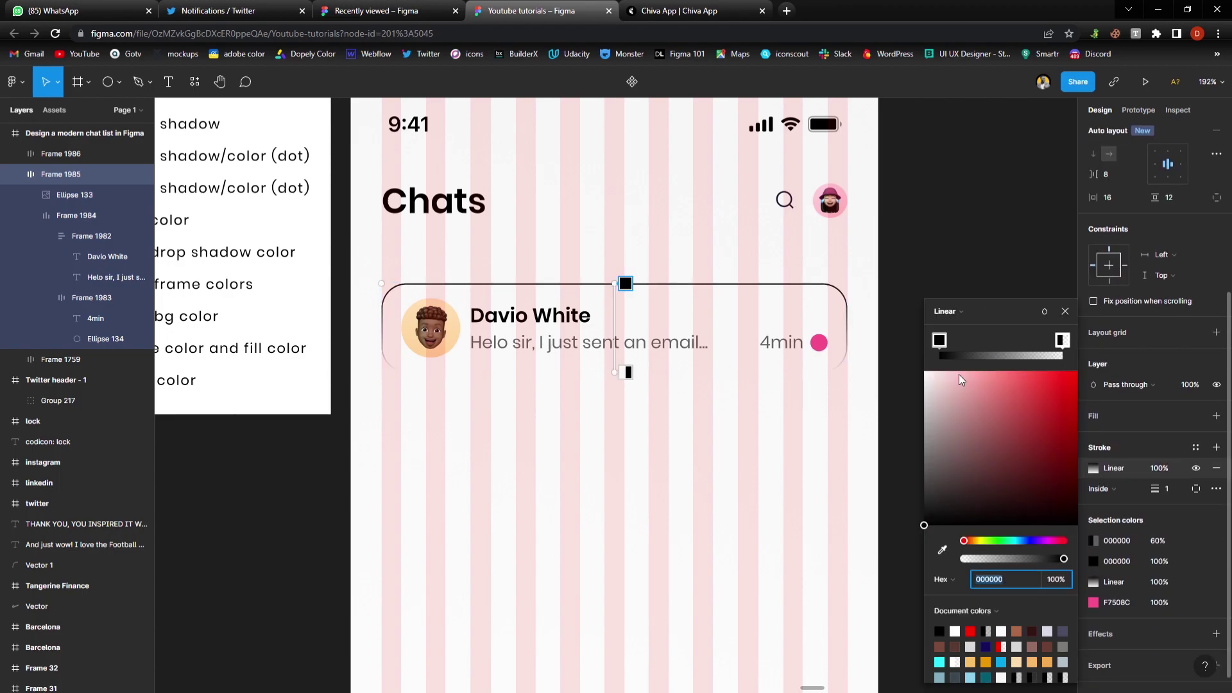
pyautogui.click(1138, 417)
pyautogui.click(1216, 416)
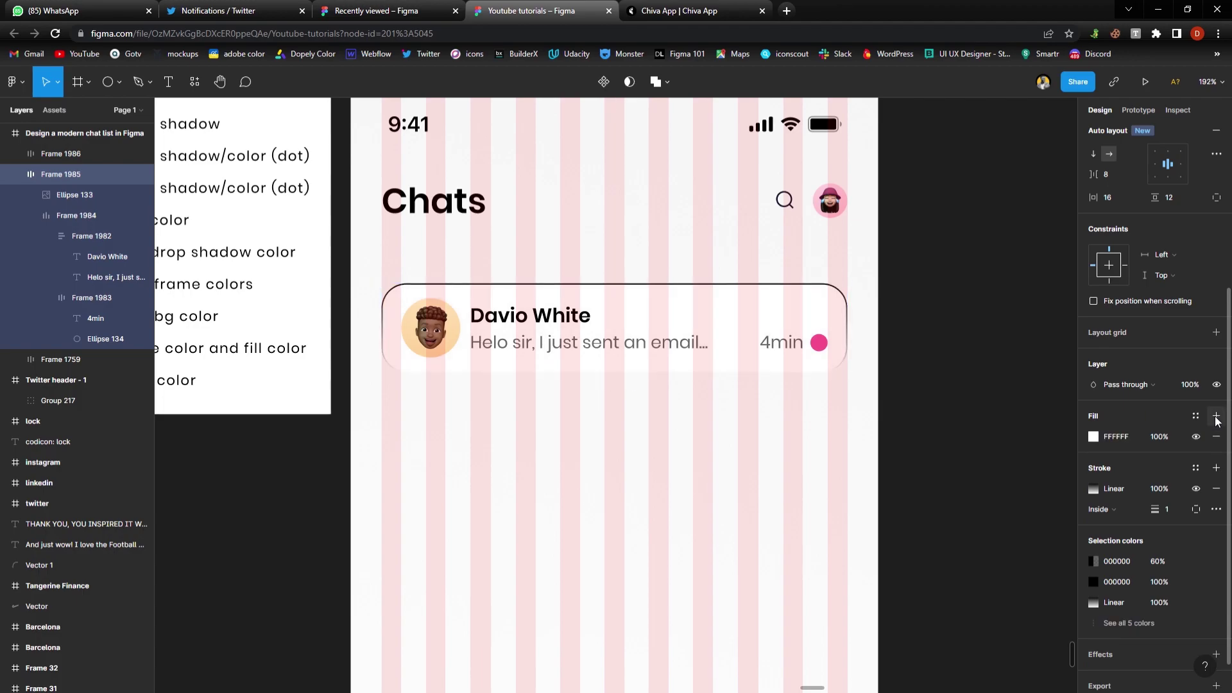
# Step: Angle the stroke gradient diagonally from lower-left to the card's top-right corner
pyautogui.click(1093, 489)
pyautogui.moveTo(625, 283); pyautogui.dragTo(815, 290)
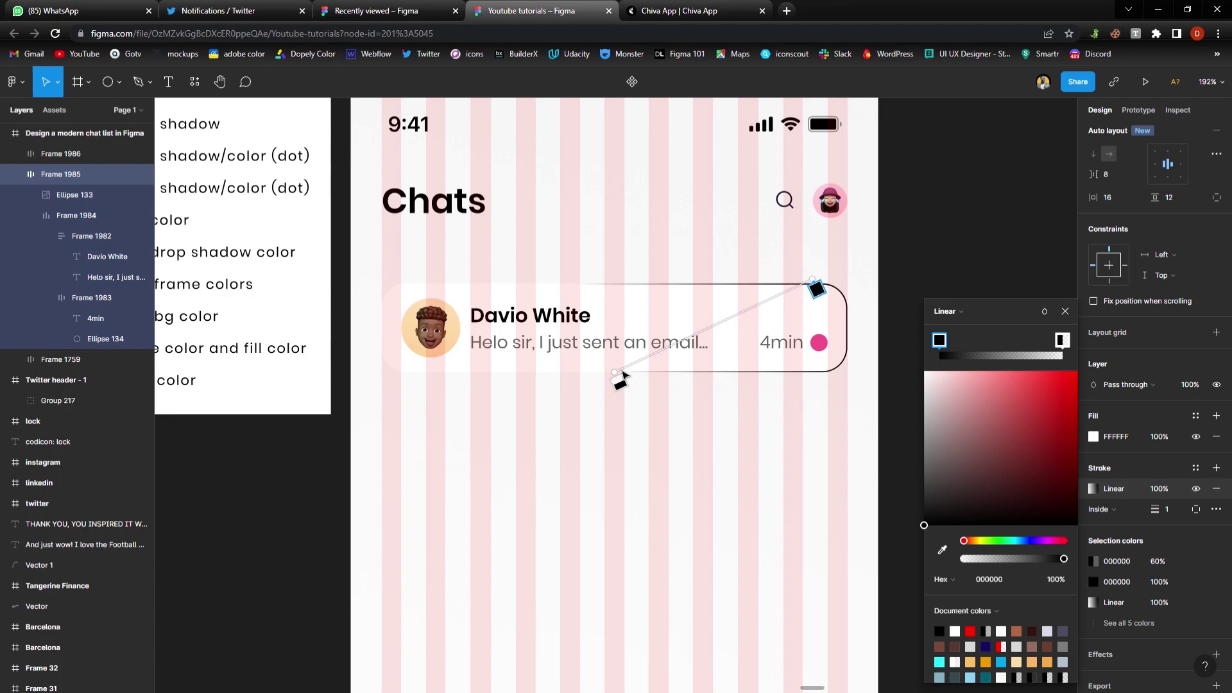
pyautogui.moveTo(622, 380); pyautogui.dragTo(510, 389)
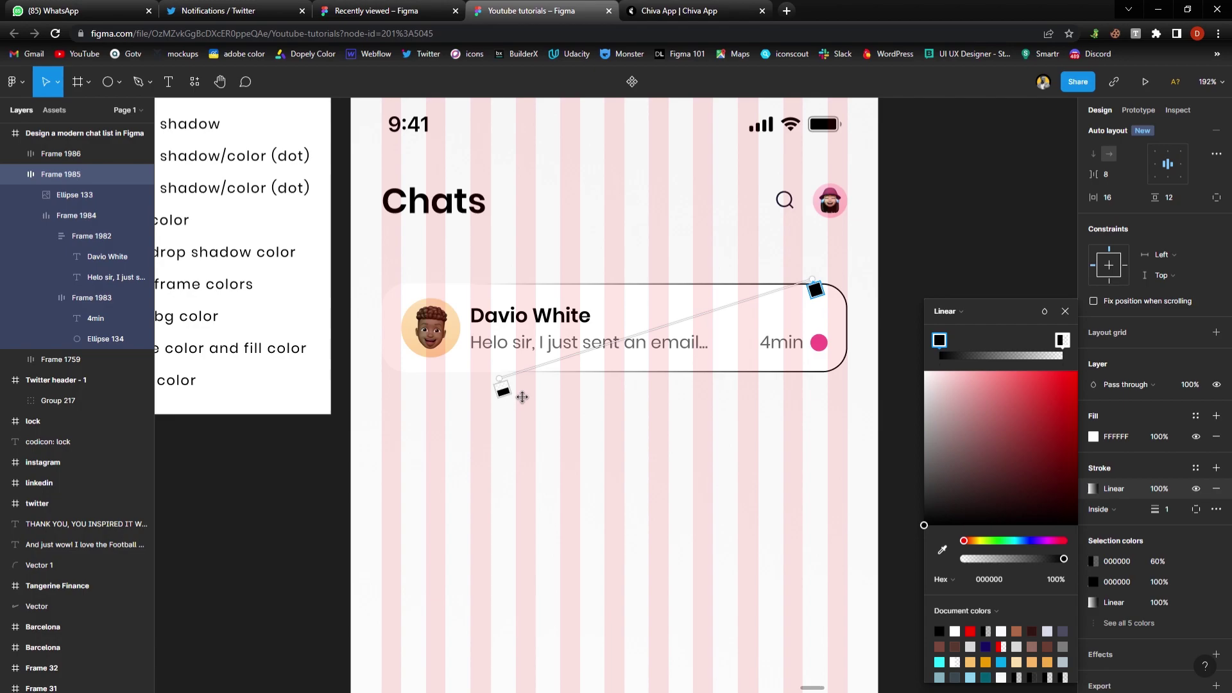
# Step: Set the lower-left gradient stop to FCFCFD at 100% and the top-right stop to FCFCFD at 80%
pyautogui.click(503, 390)
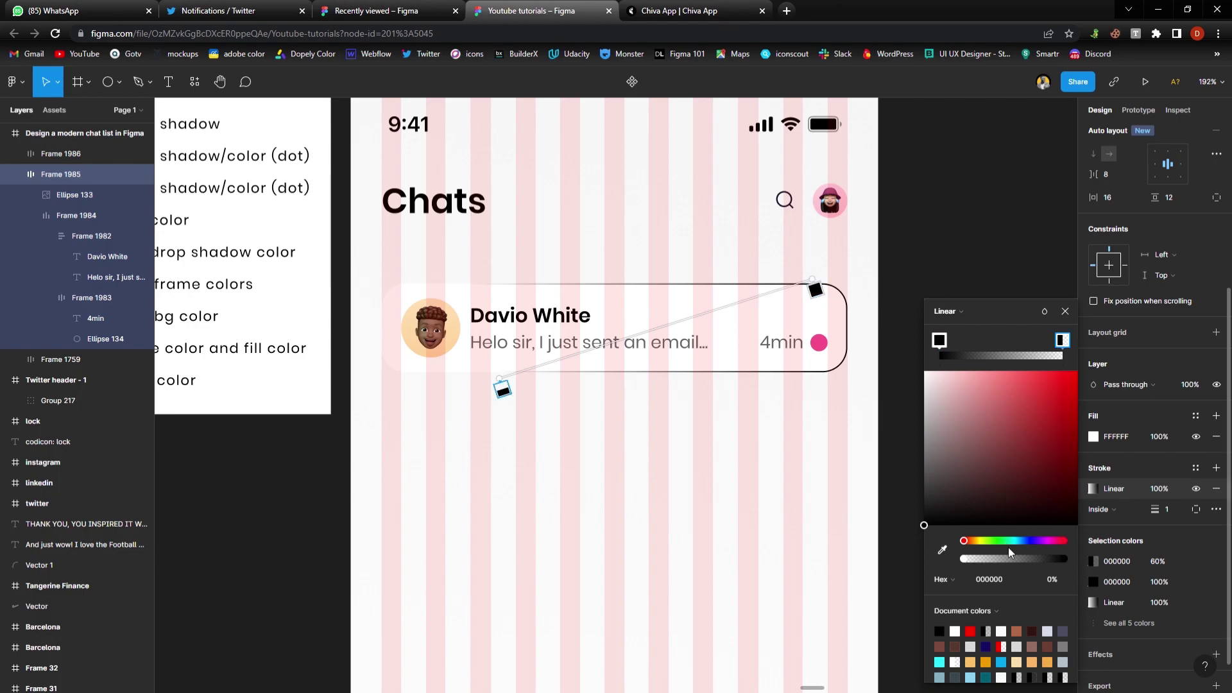
pyautogui.click(995, 580)
pyautogui.press('Return')
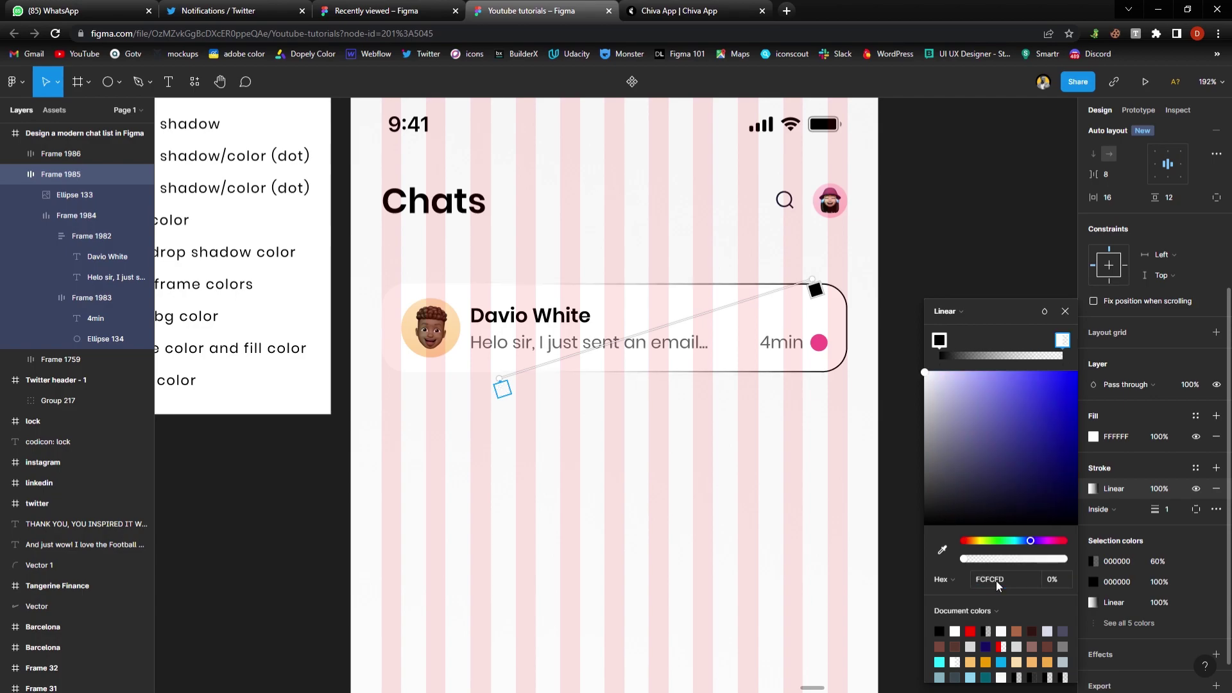
pyautogui.click(1052, 580)
pyautogui.write('100')
pyautogui.press('Return')
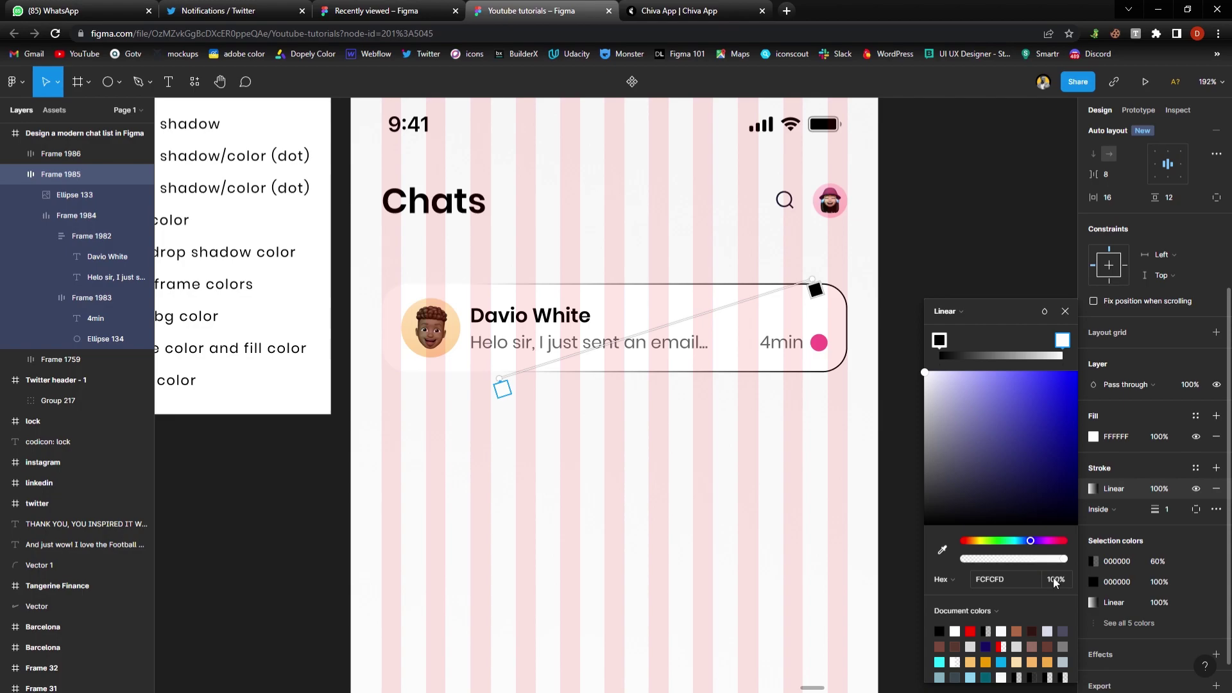
pyautogui.click(815, 290)
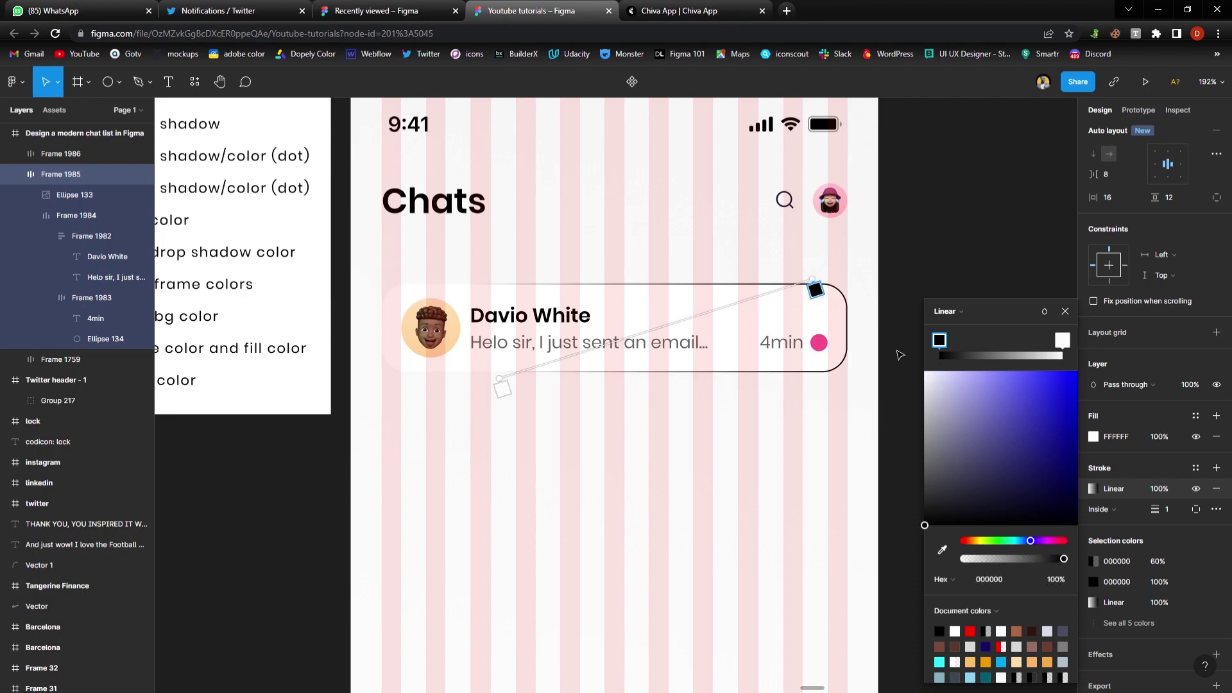
pyautogui.click(999, 579)
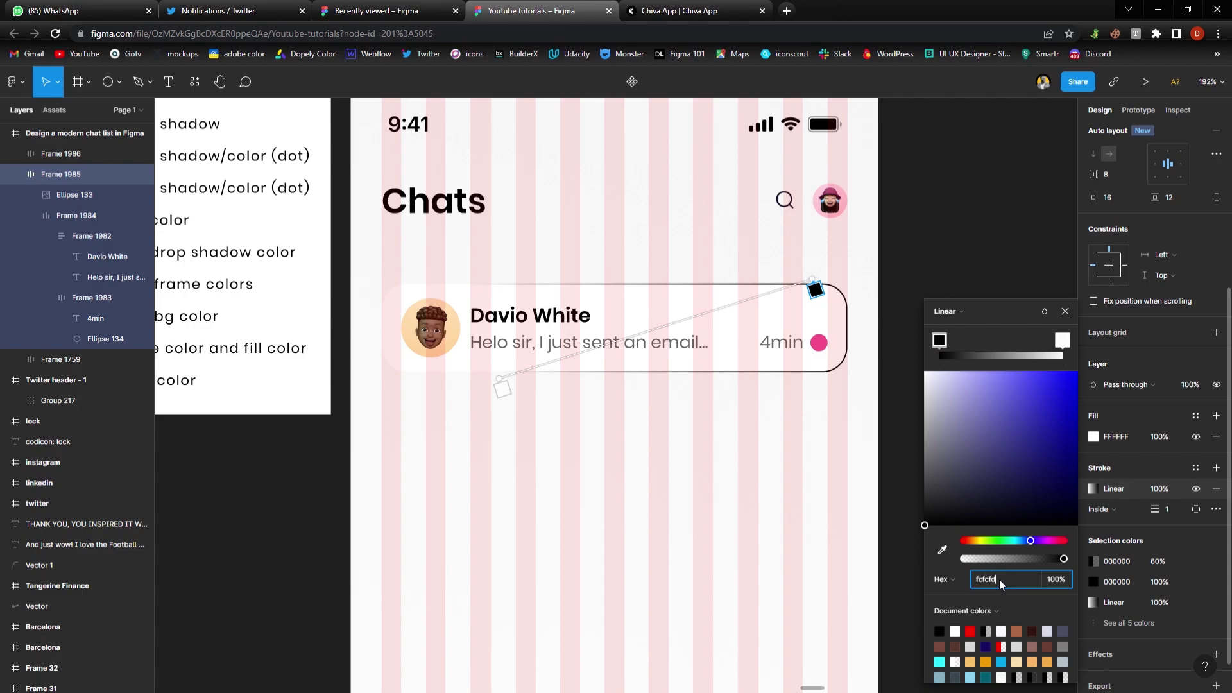
pyautogui.press('Tab')
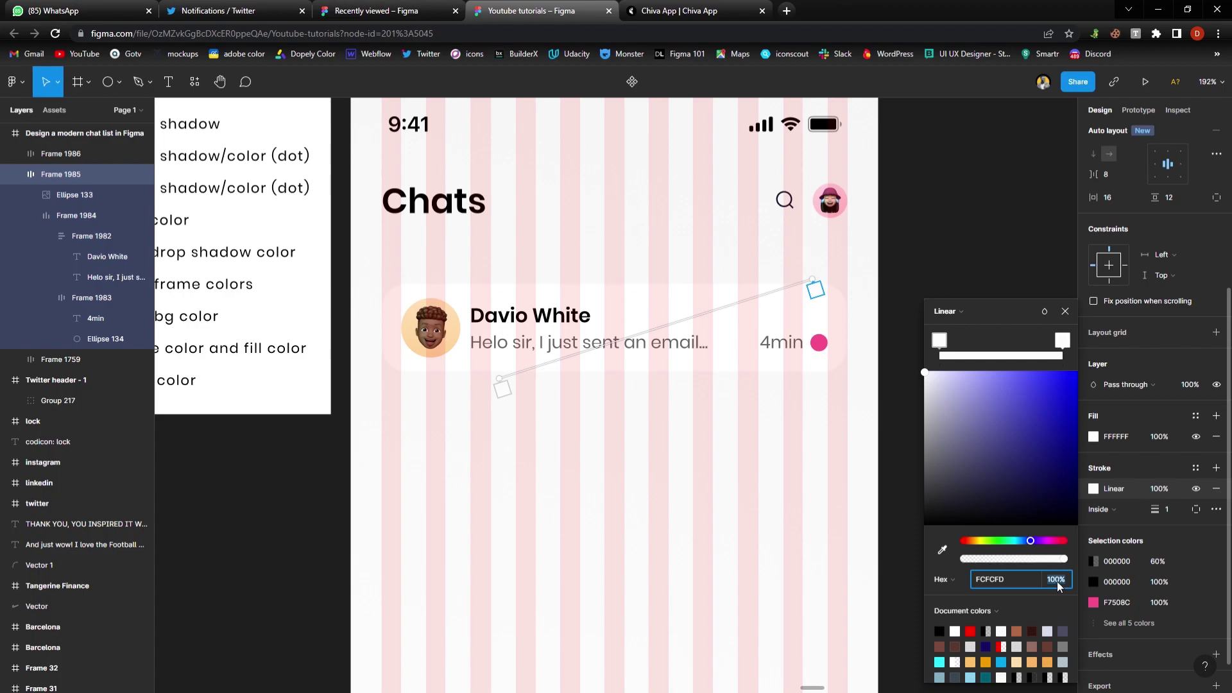
pyautogui.write('80')
pyautogui.press('Return')
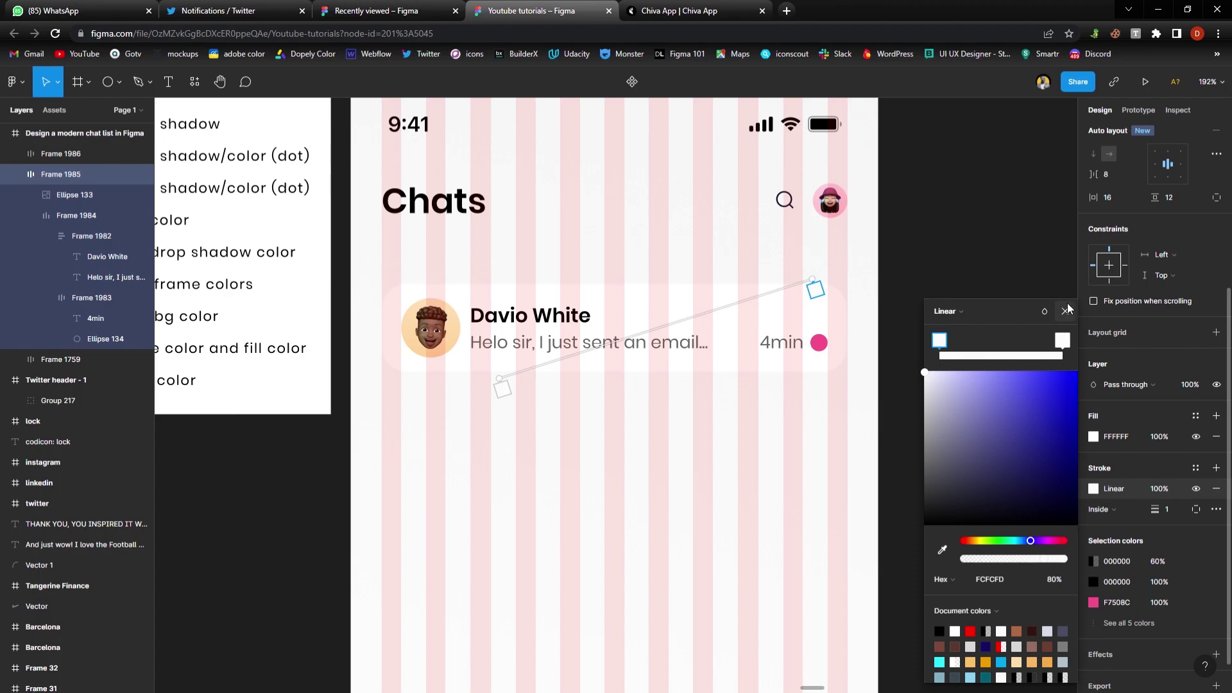
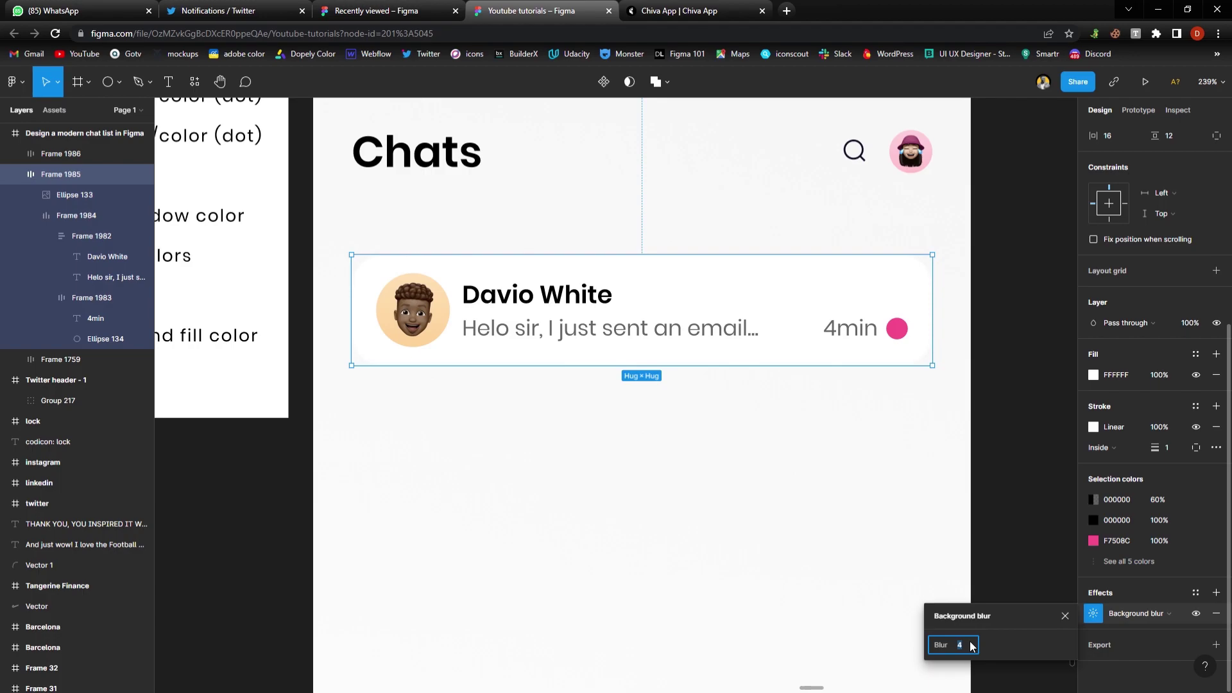
# Step: Set the chat card's background blur amount to 24
pyautogui.write('24')
pyautogui.click(1117, 618)
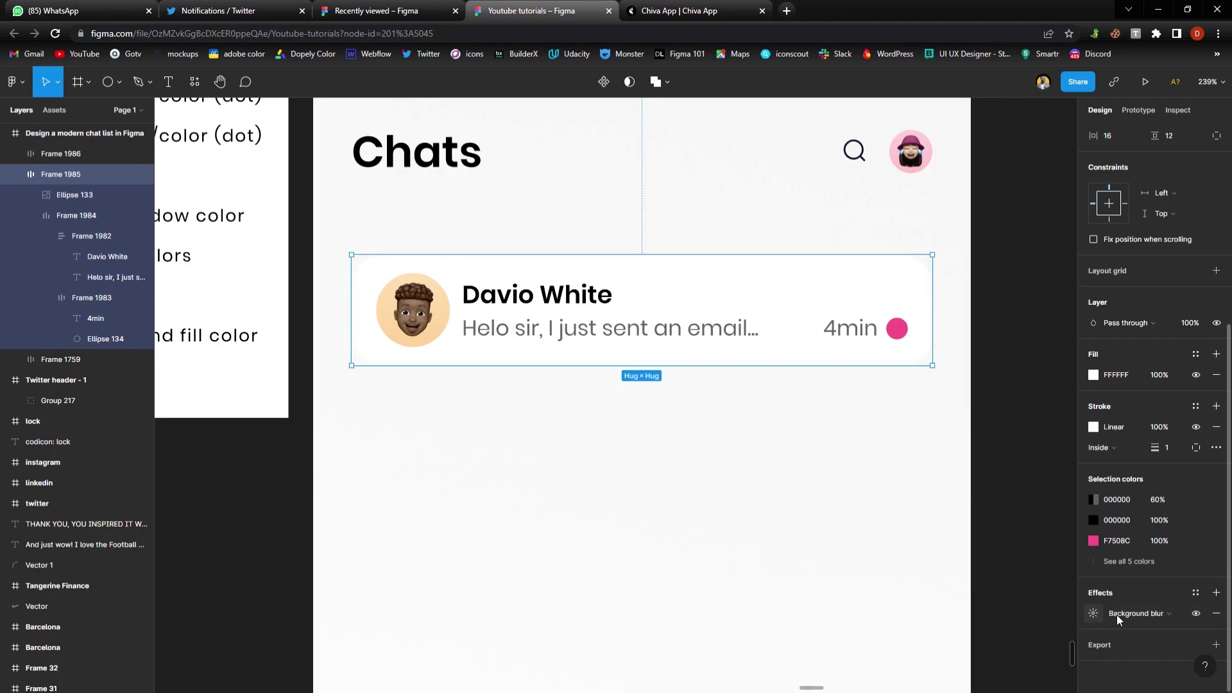
pyautogui.click(1216, 593)
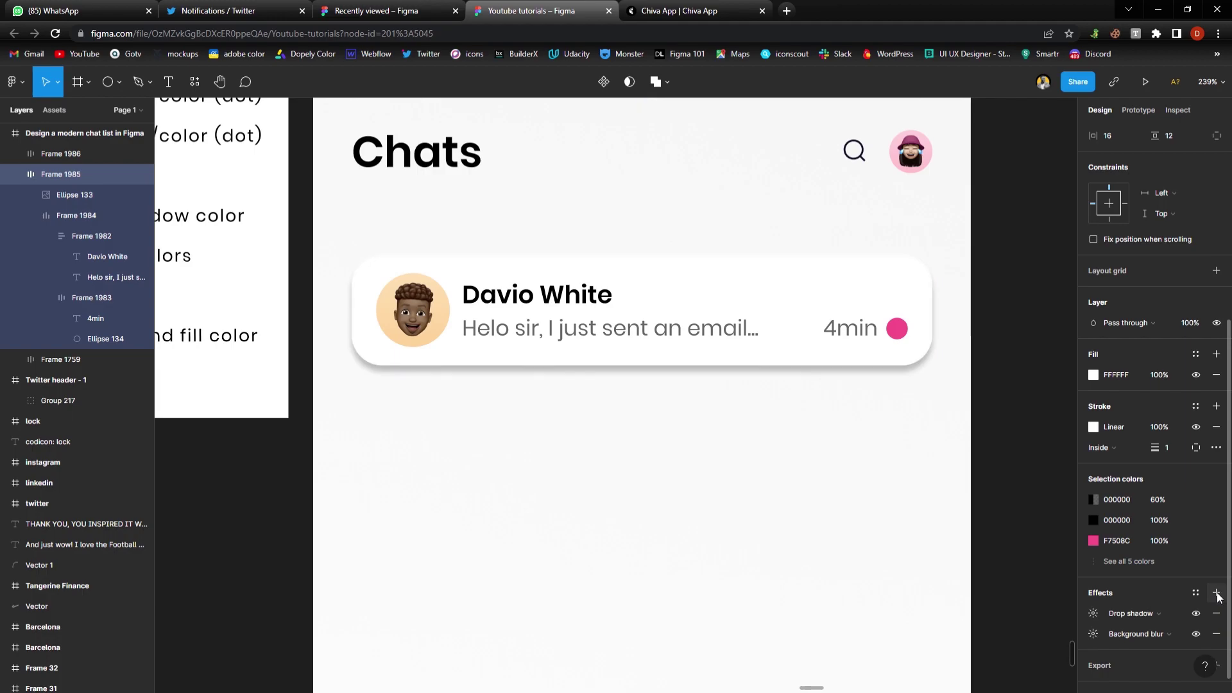
pyautogui.click(1093, 613)
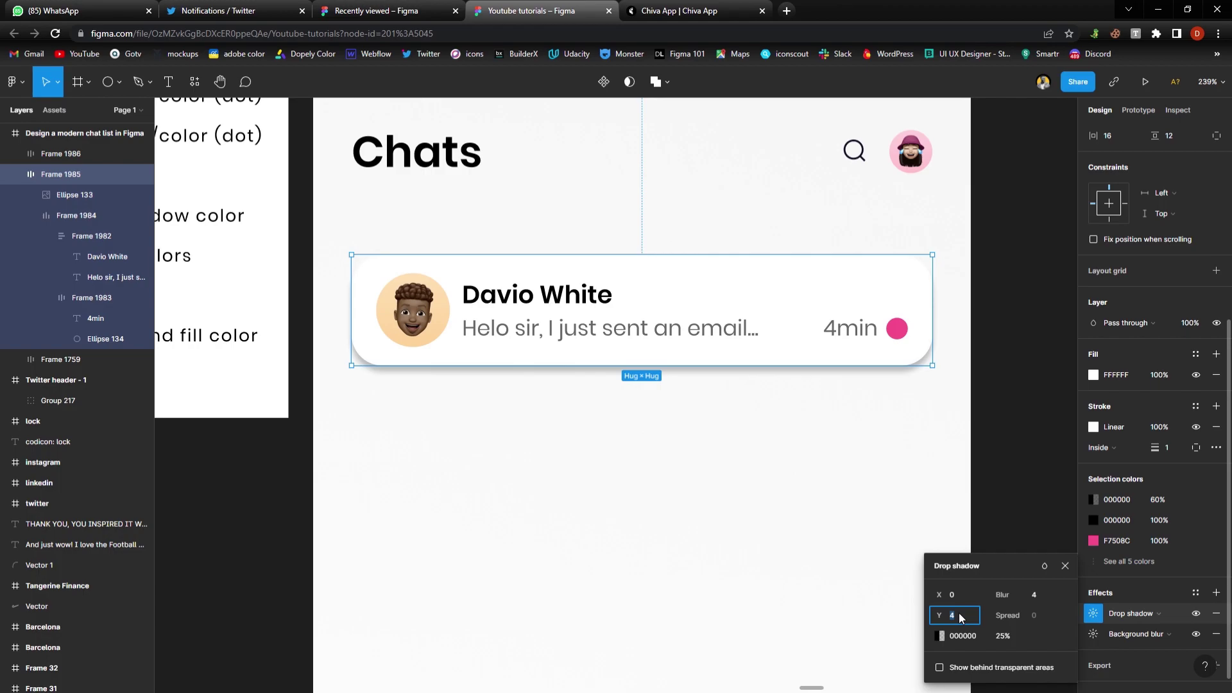
pyautogui.write('0')
pyautogui.press('Return')
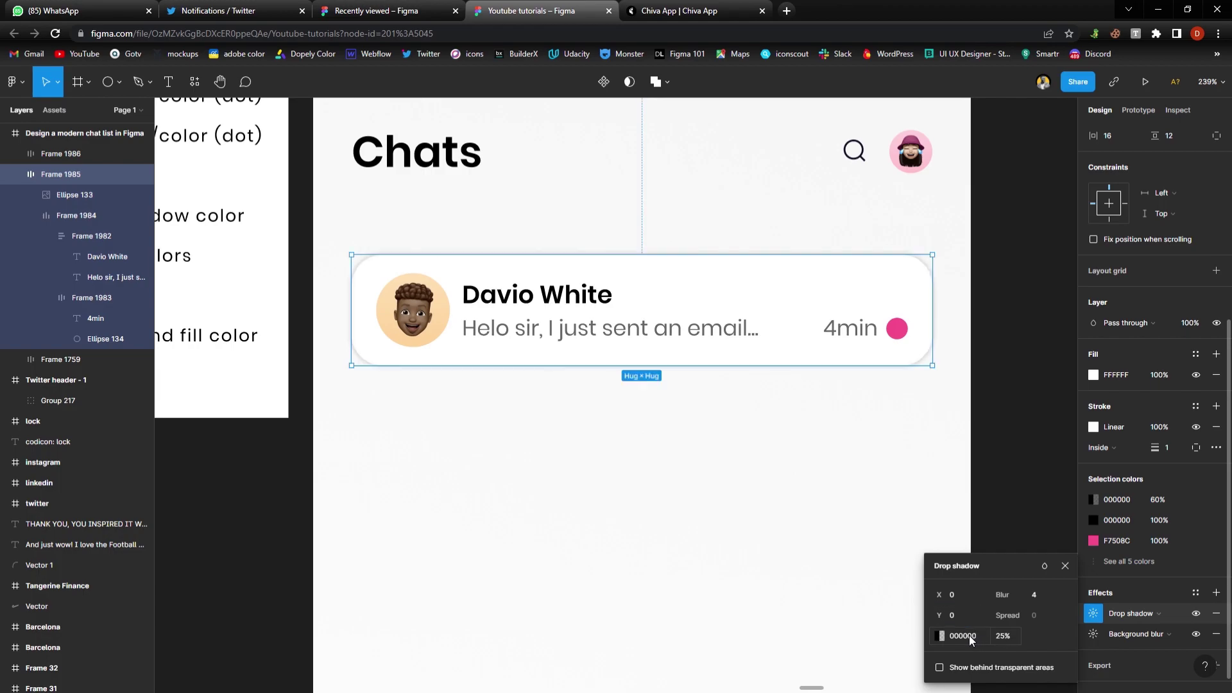
# Step: Give the card's shadow colour 0F0F0F at 10% opacity and a blur of 64
pyautogui.click(970, 636)
pyautogui.write('0f0f0f')
pyautogui.press('Return')
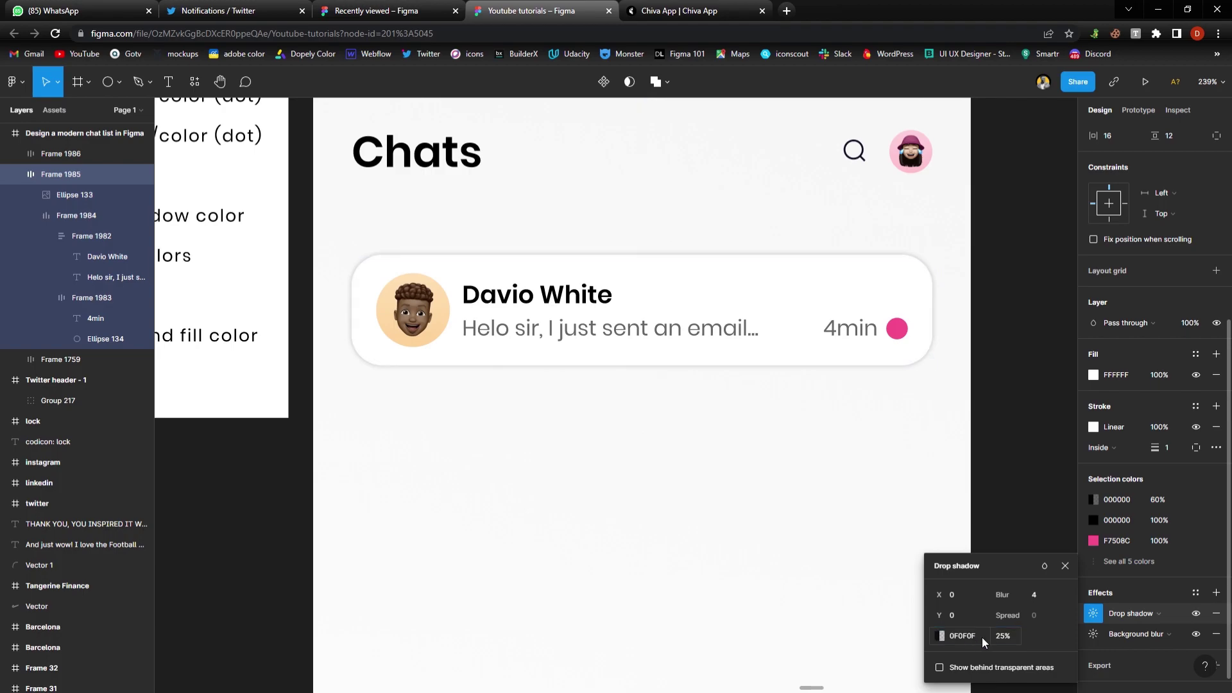
pyautogui.click(1008, 635)
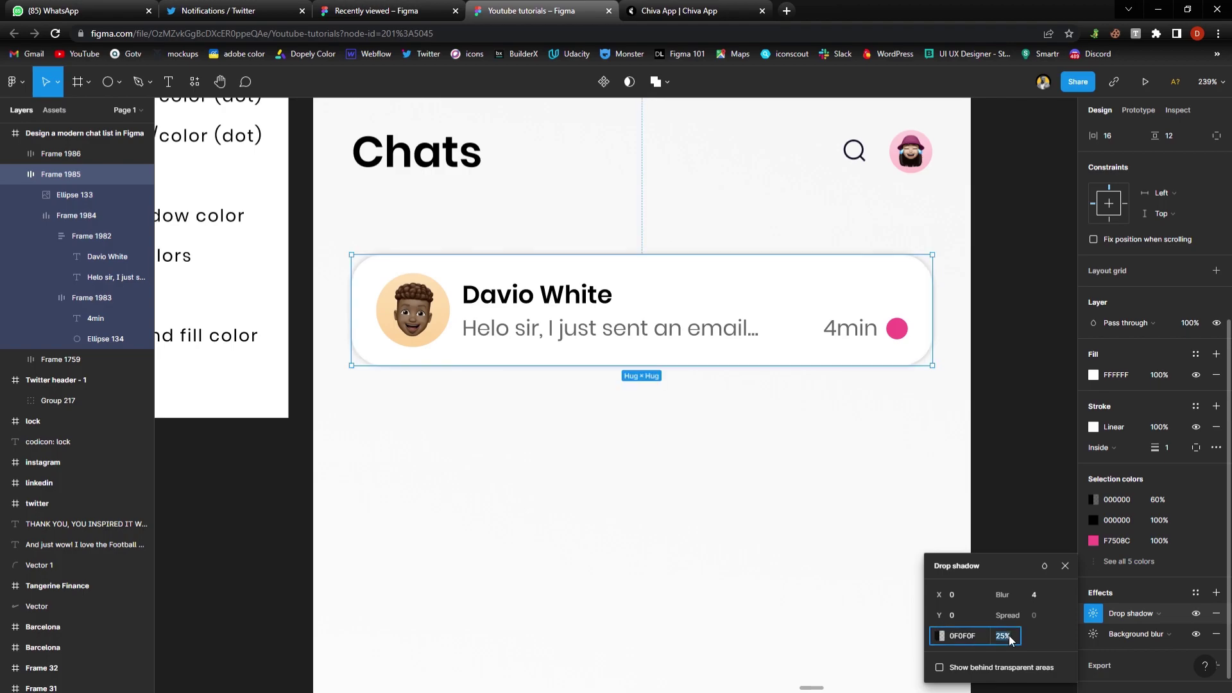
pyautogui.write('10')
pyautogui.press('Return')
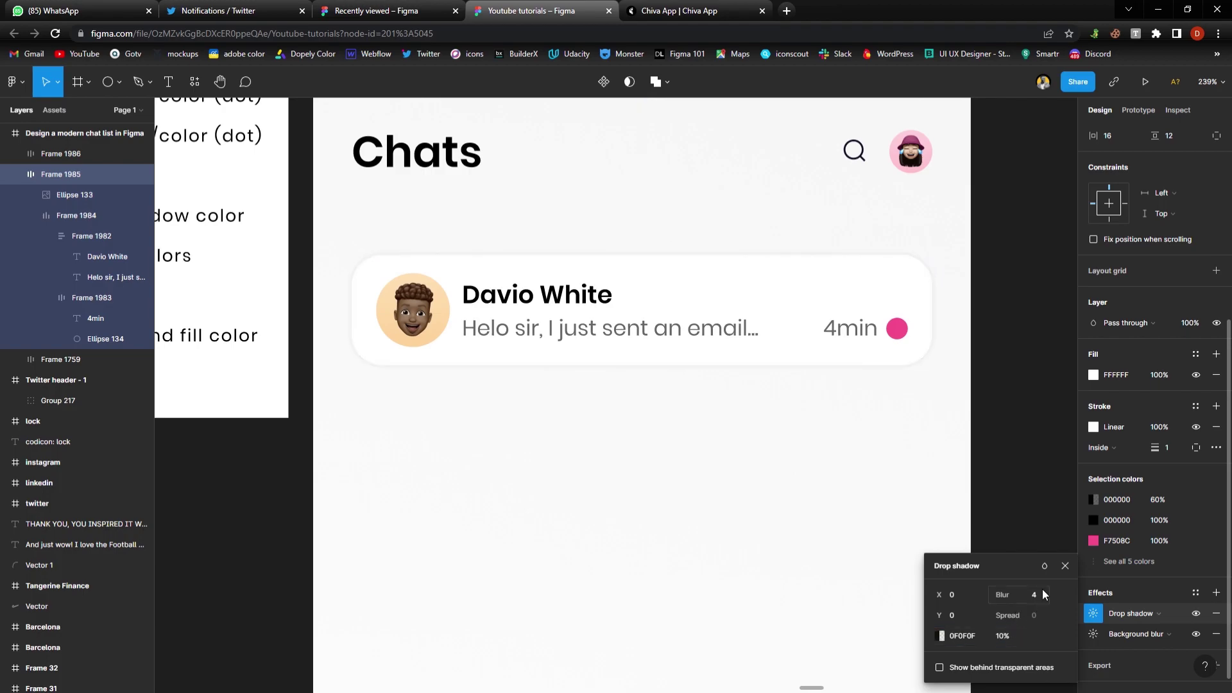
pyautogui.click(1042, 594)
pyautogui.write('64')
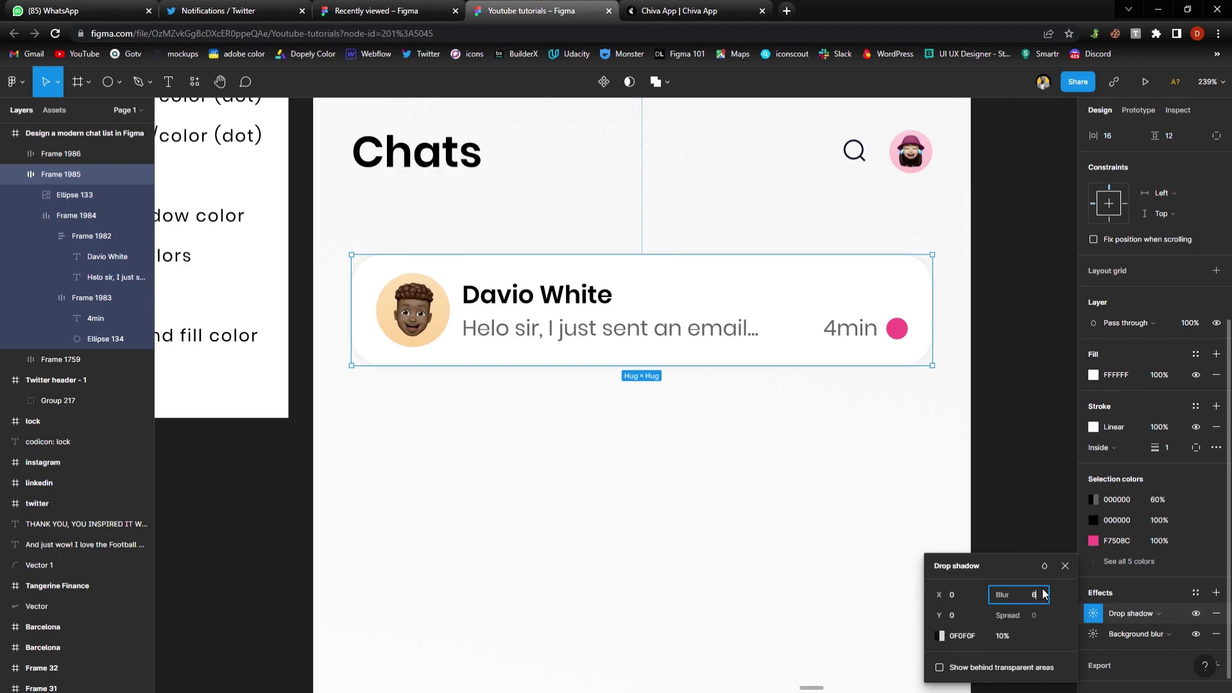
pyautogui.press('Return')
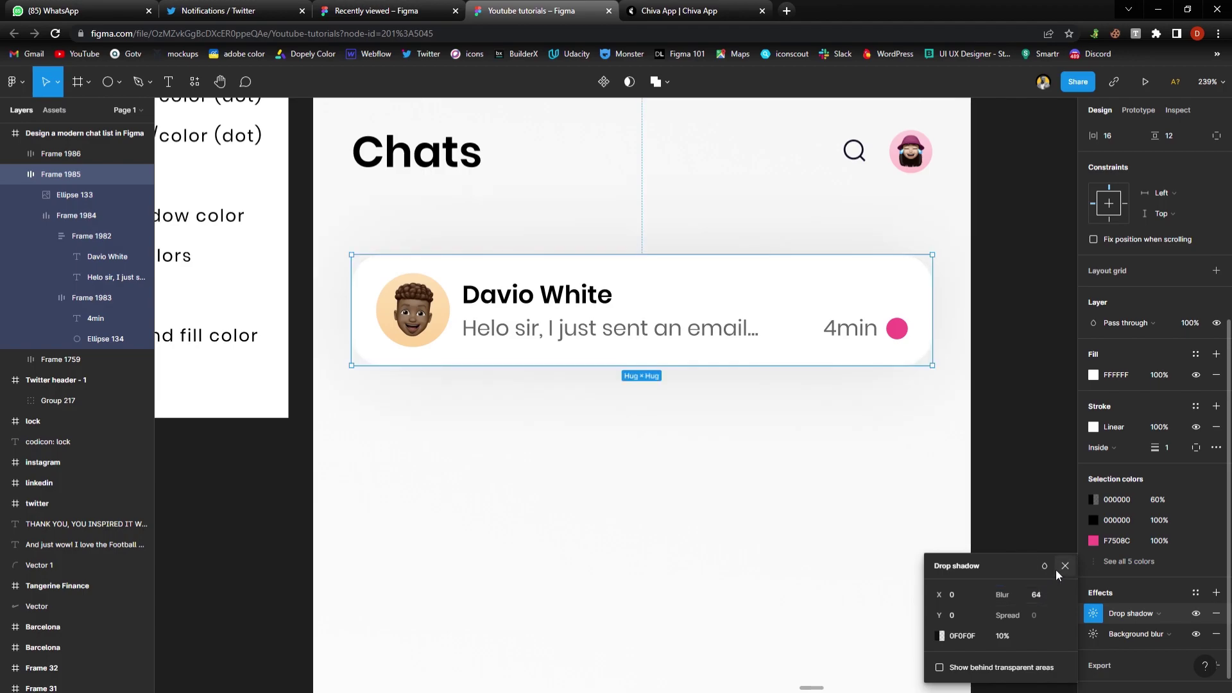
pyautogui.click(1063, 567)
pyautogui.click(772, 473)
pyautogui.scroll(-2, 637, 456)
pyautogui.scroll(-5, 637, 456)
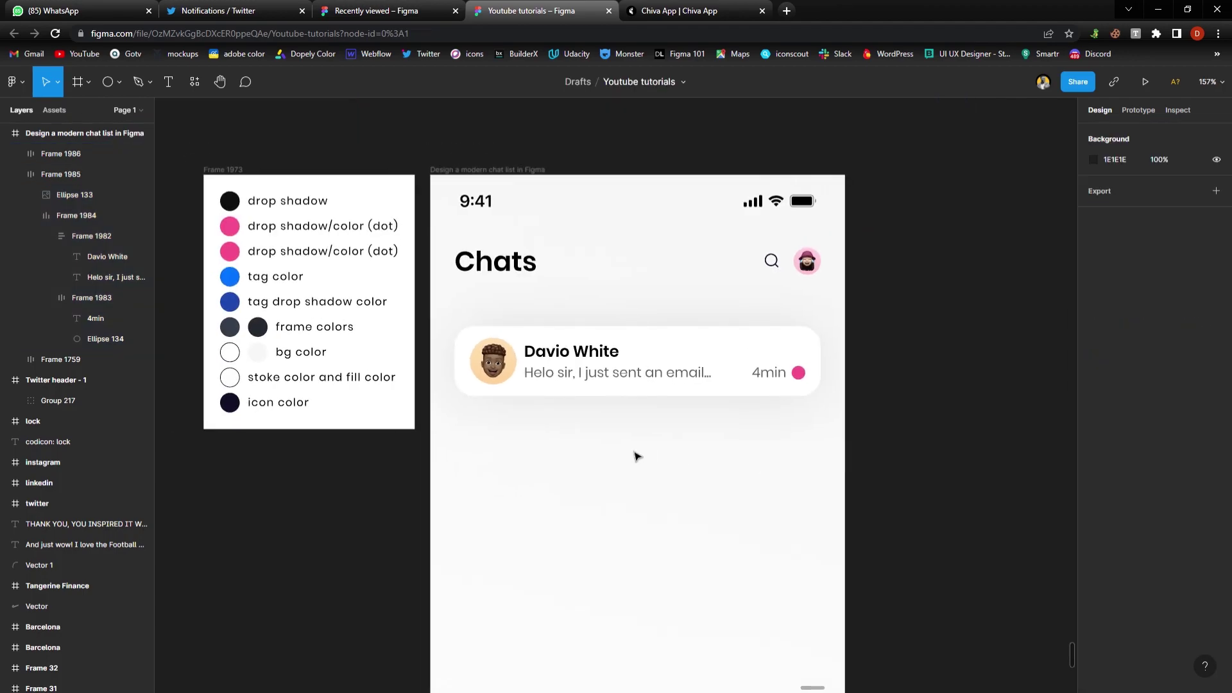
# Step: Toggle the card's drop shadow to compare, then move the chat card further down
pyautogui.scroll(2, 637, 456)
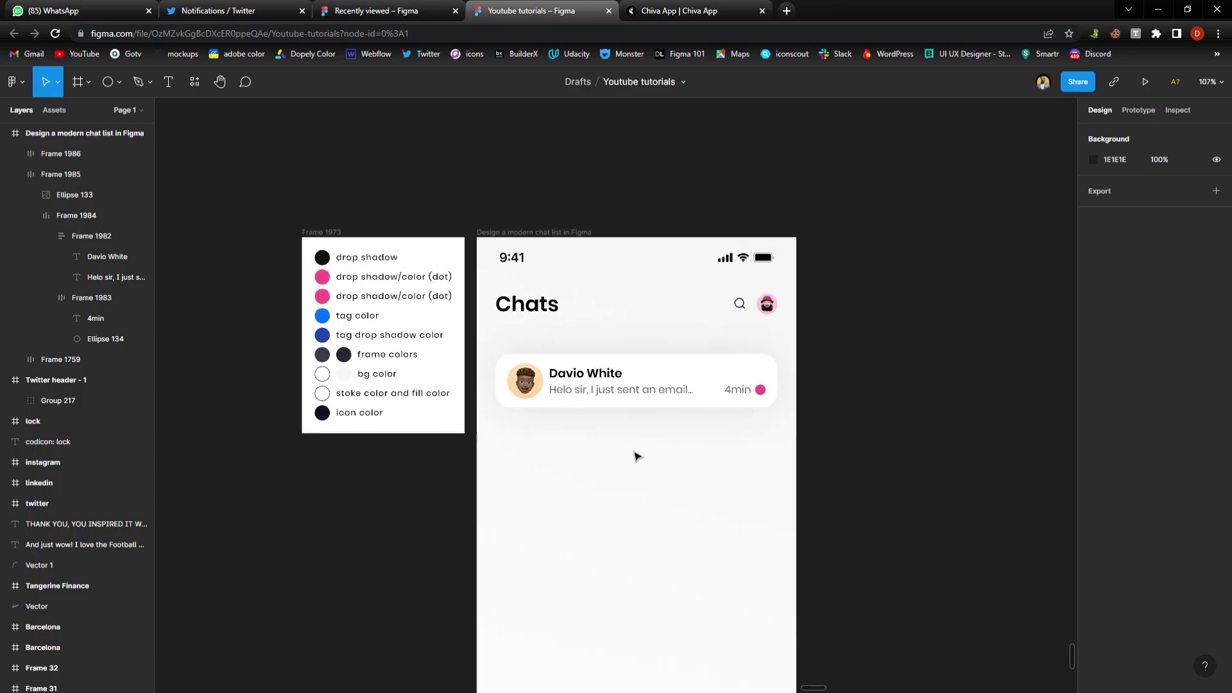
pyautogui.click(696, 360)
pyautogui.scroll(-5, 1112, 554)
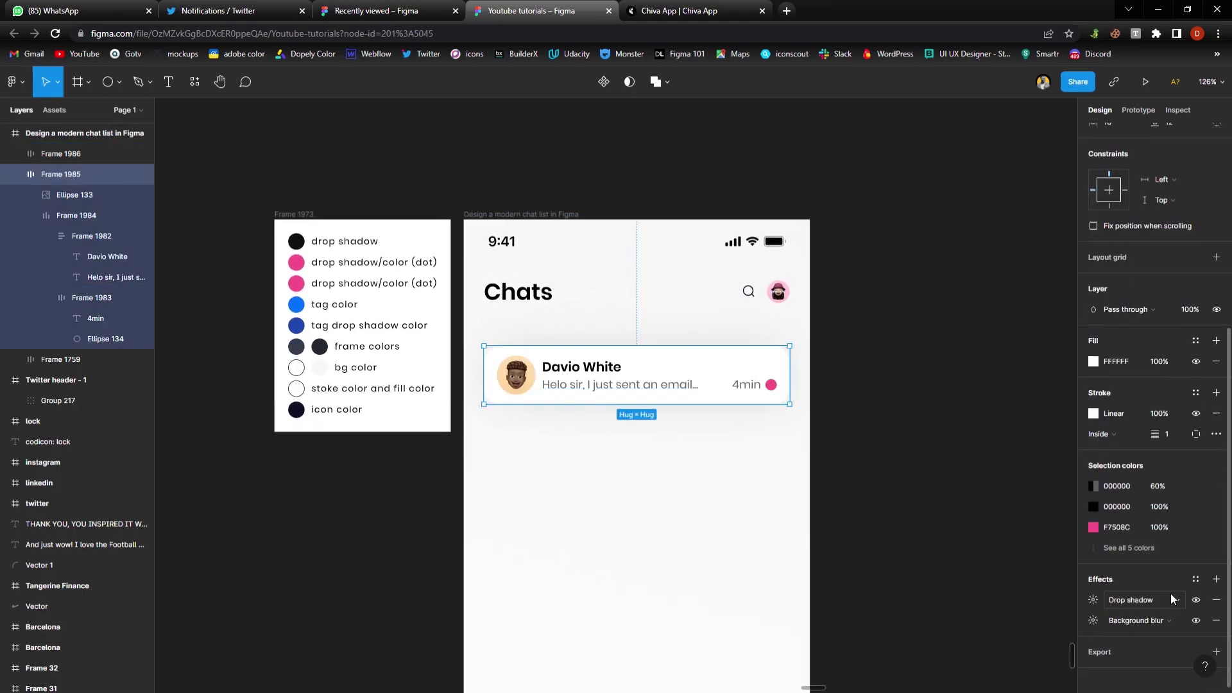
pyautogui.click(1199, 599)
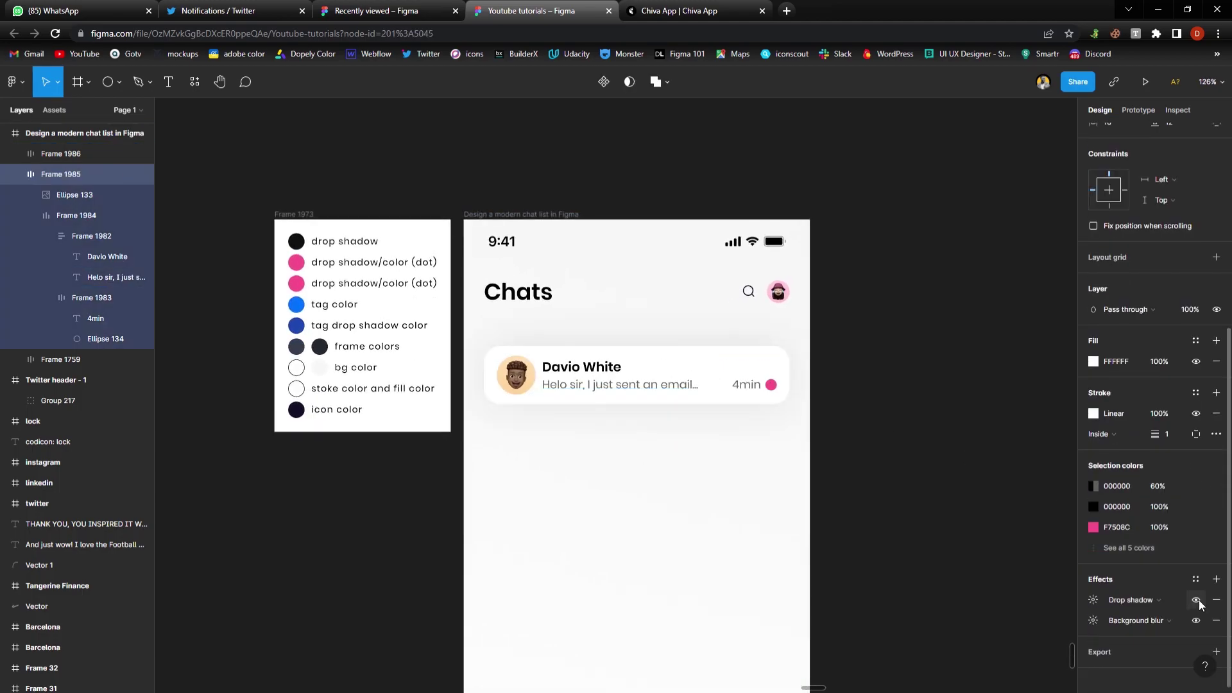
pyautogui.click(673, 451)
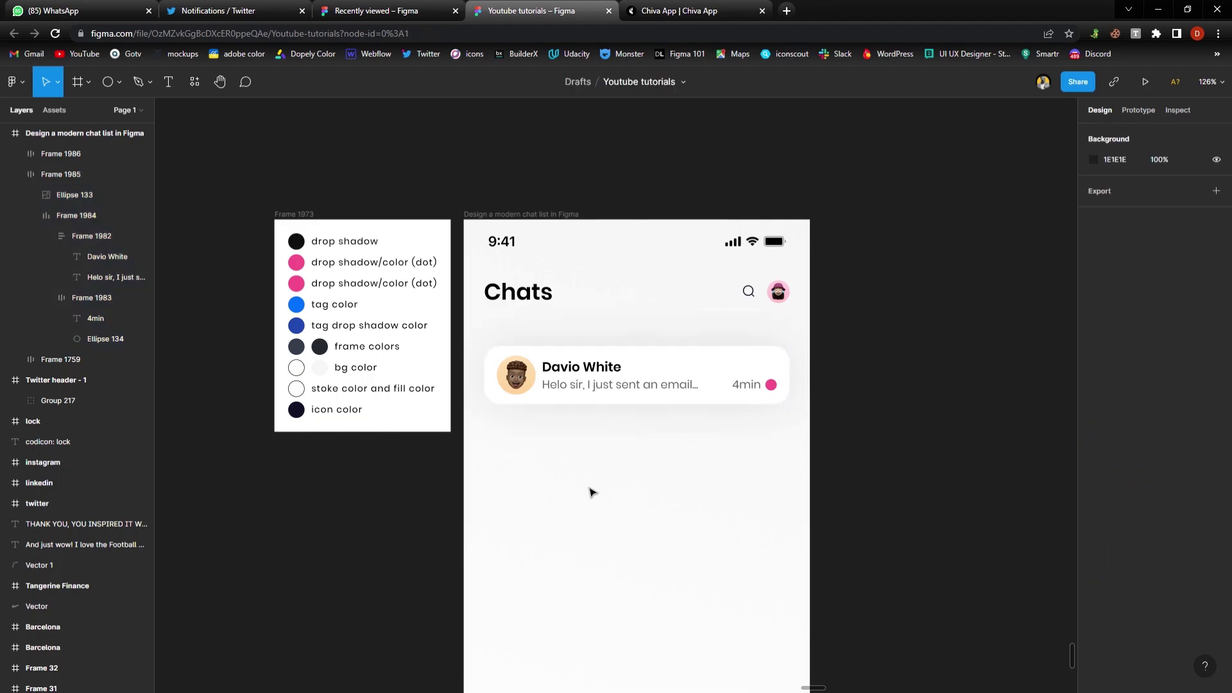
pyautogui.scroll(2, 591, 490)
pyautogui.scroll(3, 591, 492)
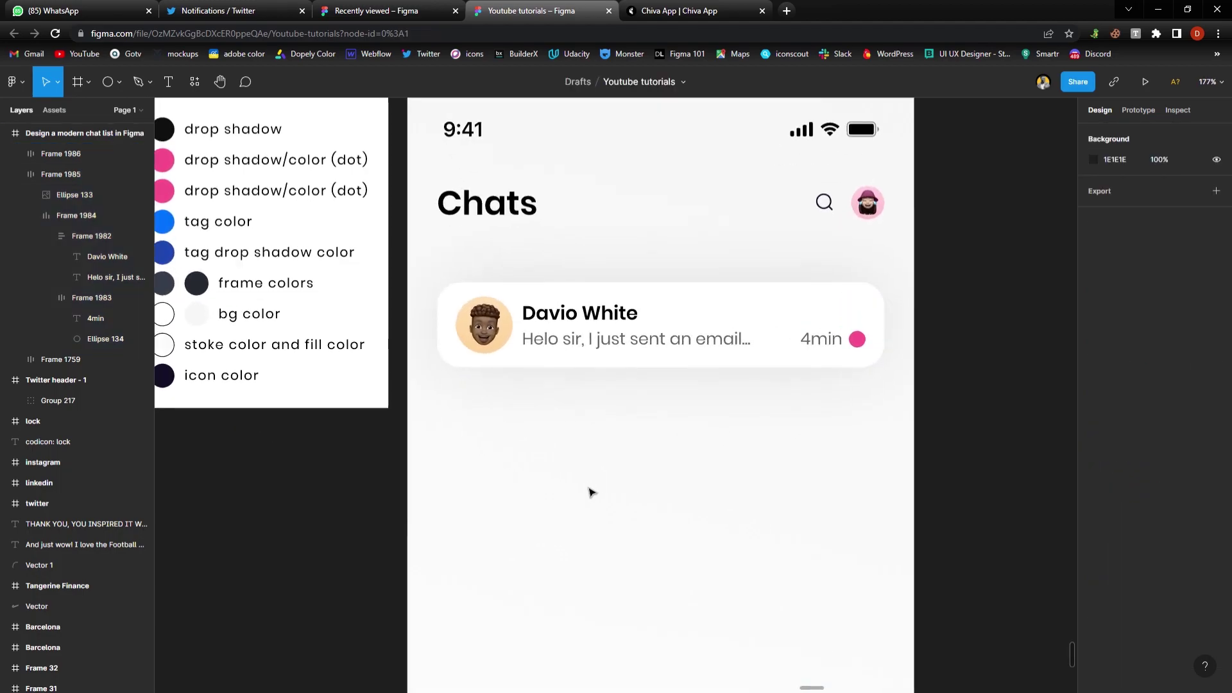
pyautogui.click(588, 365)
pyautogui.moveTo(604, 359); pyautogui.dragTo(603, 389)
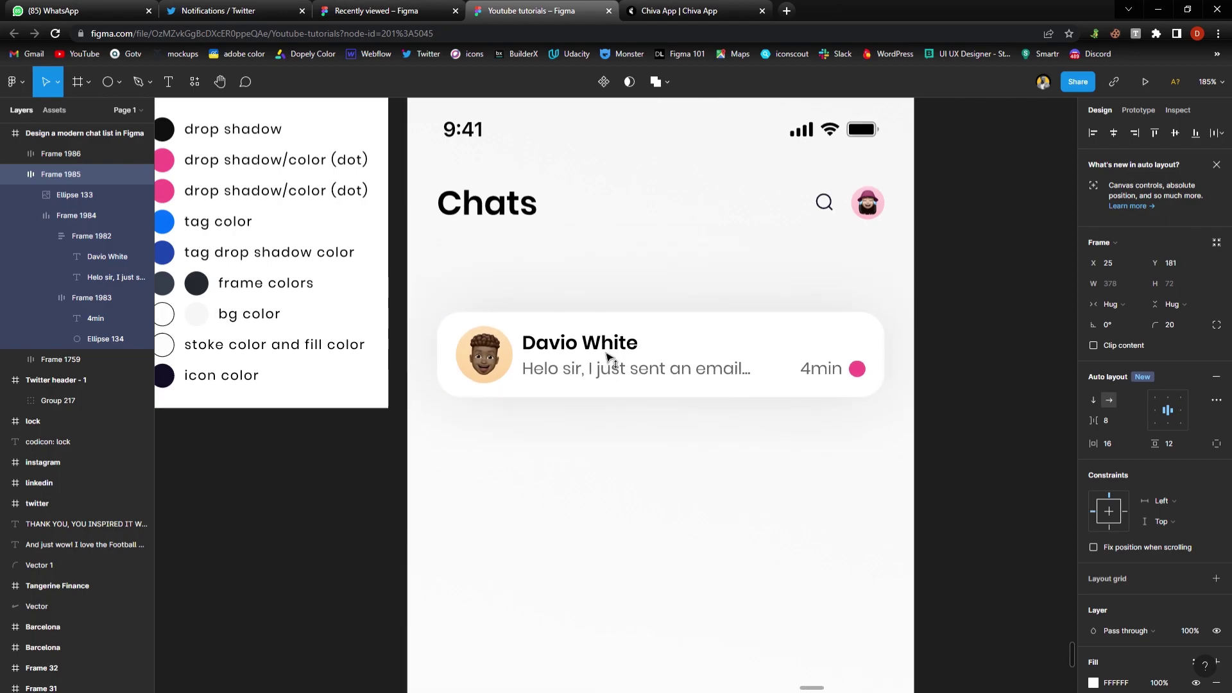
pyautogui.click(625, 474)
# Step: Alt-drag the card's message text to place a duplicate just above the card
pyautogui.scroll(1, 594, 426)
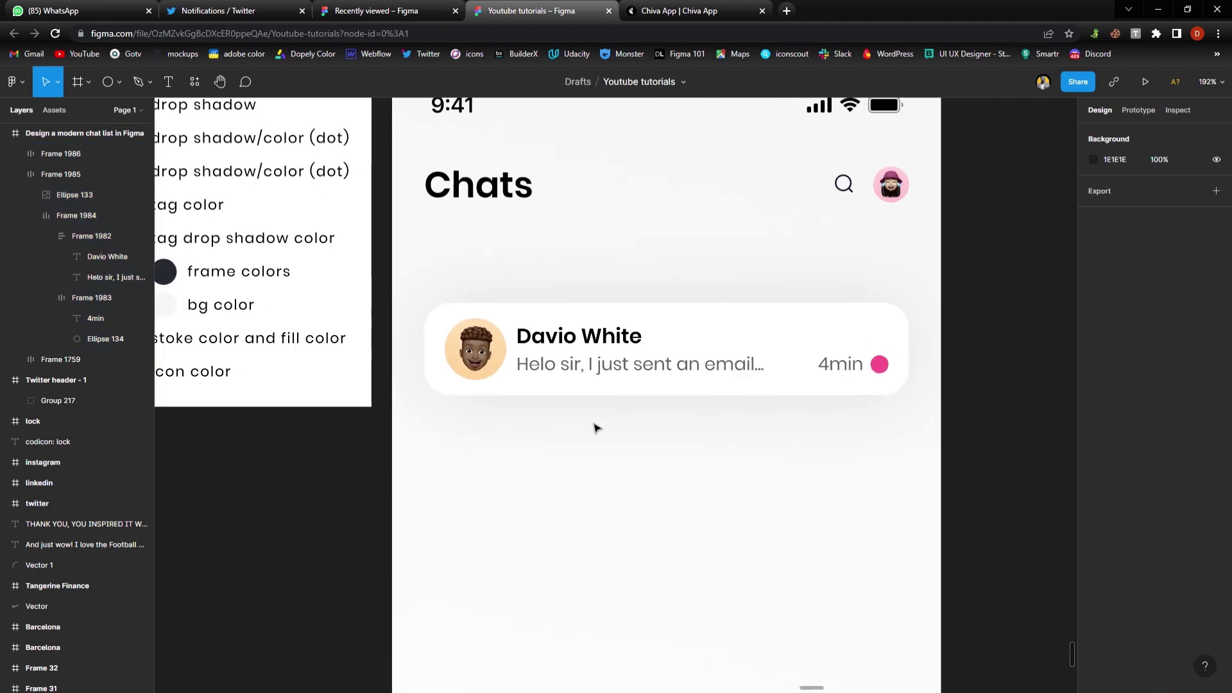
pyautogui.keyDown('ctrl'); pyautogui.click(610, 374); pyautogui.keyUp('ctrl')
pyautogui.doubleClick(609, 374)
pyautogui.press('Escape')
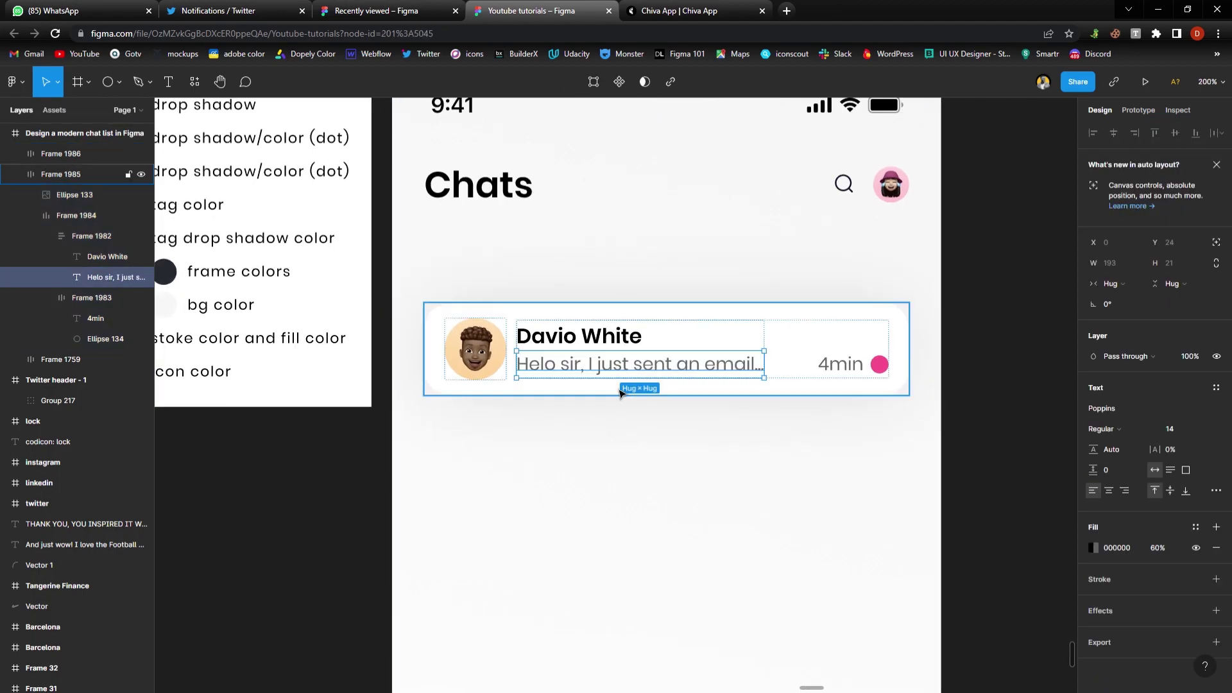
pyautogui.keyDown('alt'); pyautogui.moveTo(619, 374); pyautogui.dragTo(619, 284); pyautogui.keyUp('alt')
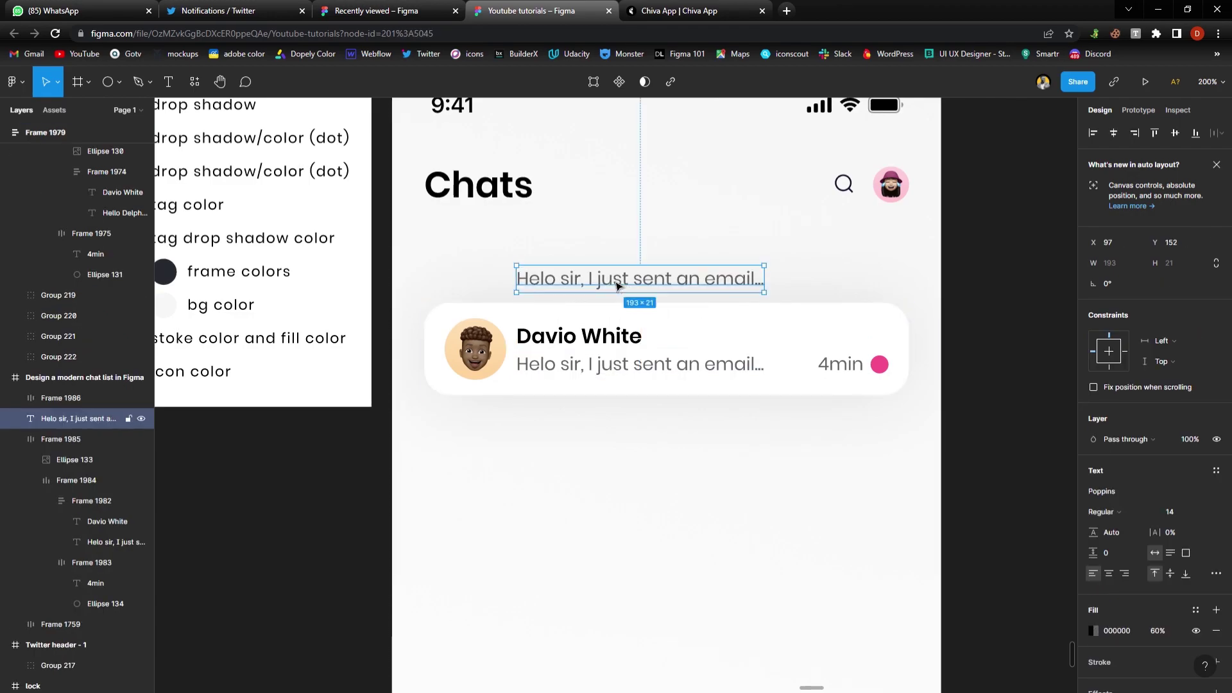
pyautogui.doubleClick(619, 284)
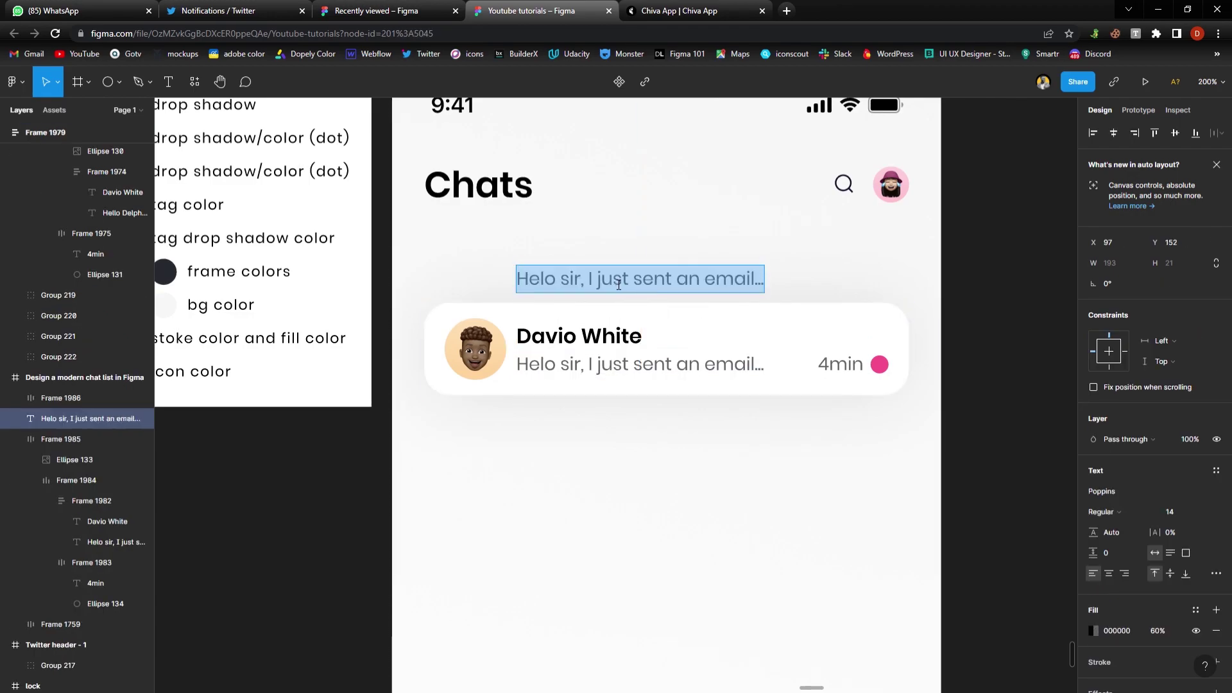
# Step: Change the copied text to 'Mutuals' and wrap it in an auto-layout frame with Shift+A
pyautogui.write('Mut')
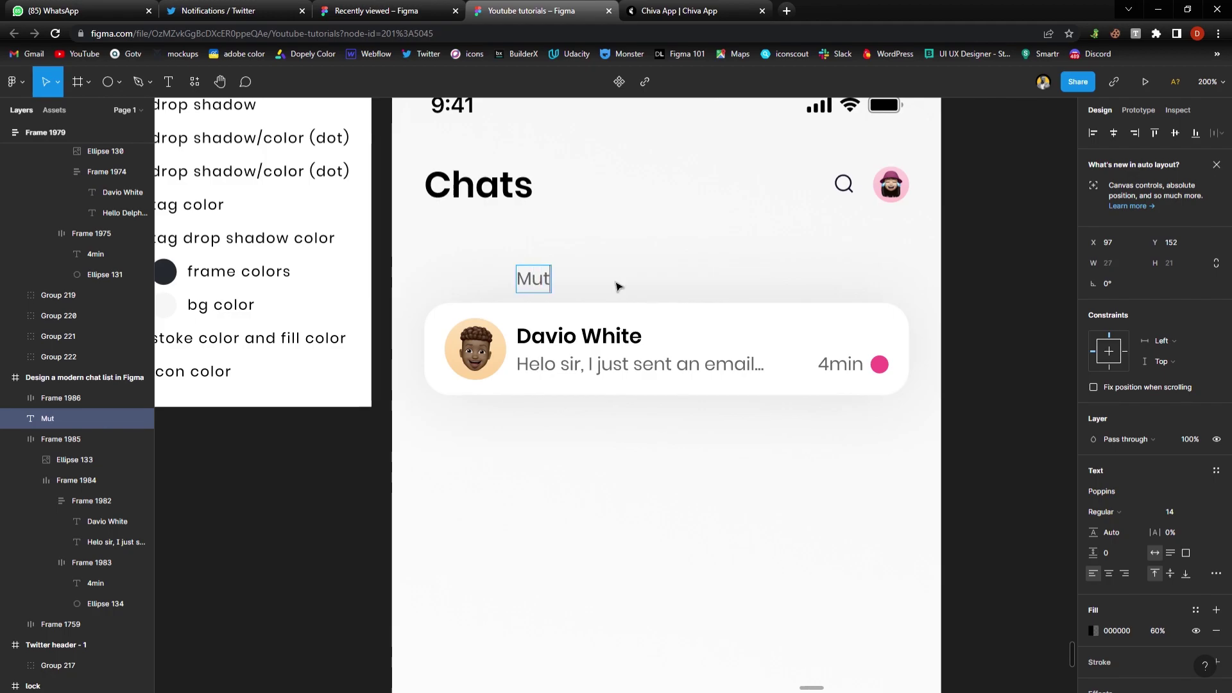
pyautogui.write('uals')
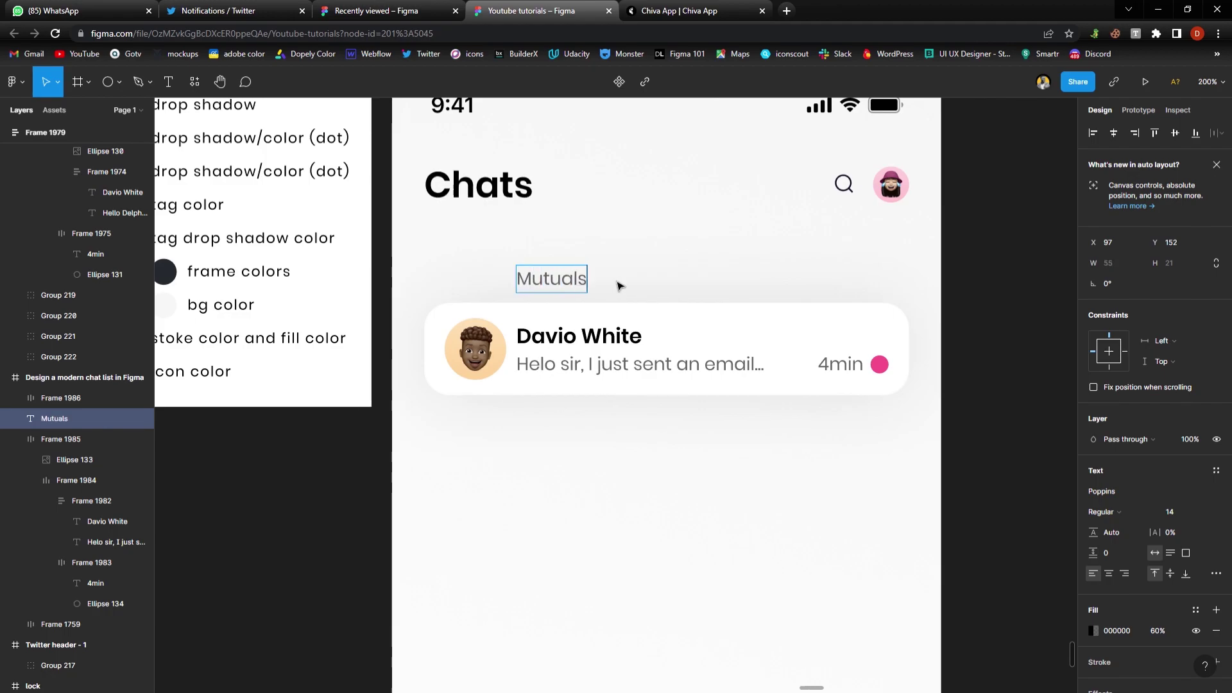
pyautogui.press('Escape')
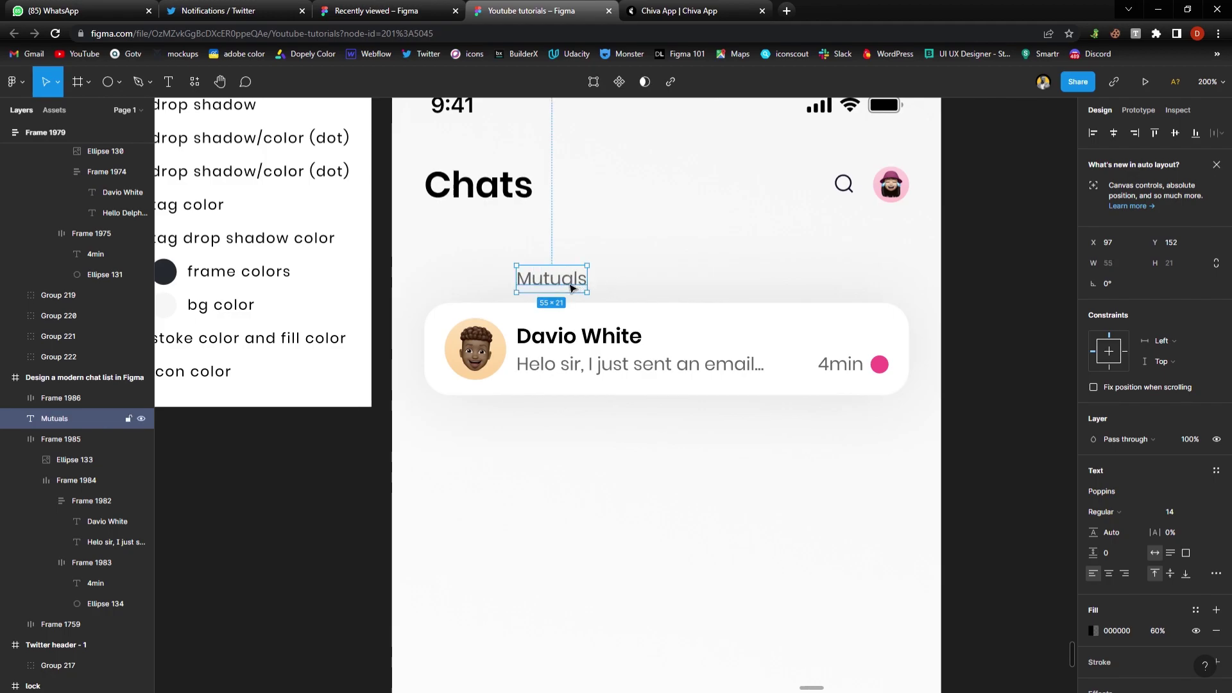
pyautogui.hotkey('shift', 'a')
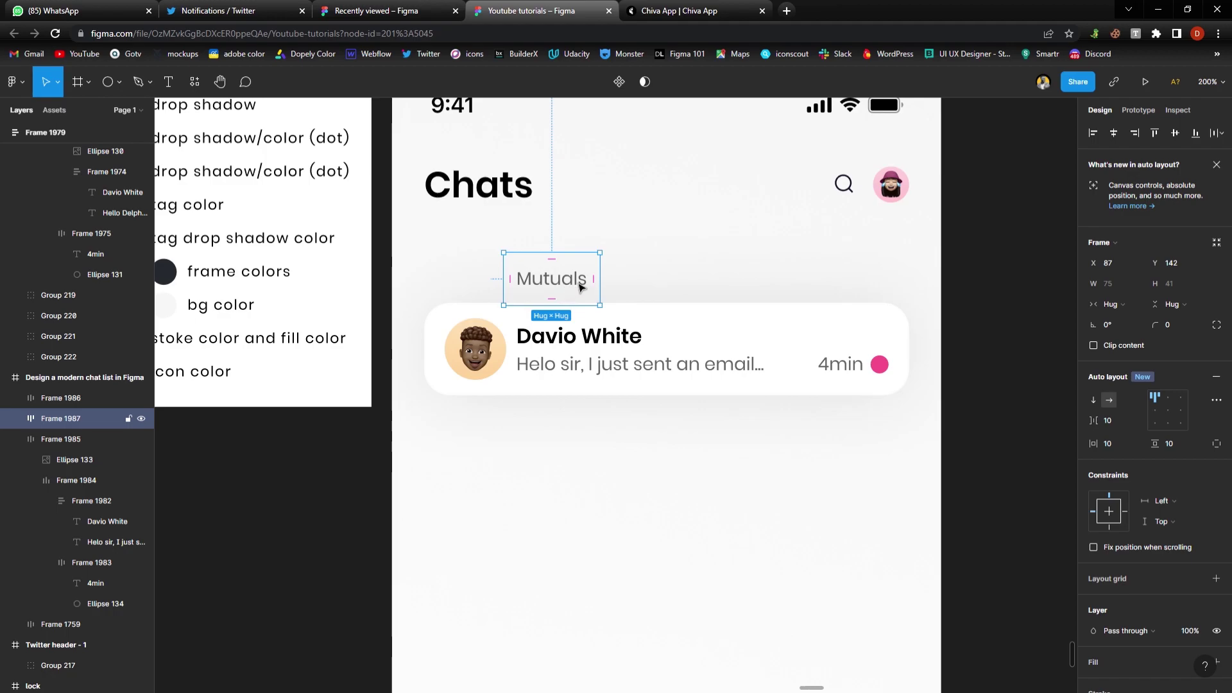
# Step: Set the Mutuals frame padding to 8 horizontal and 4 vertical
pyautogui.click(1118, 444)
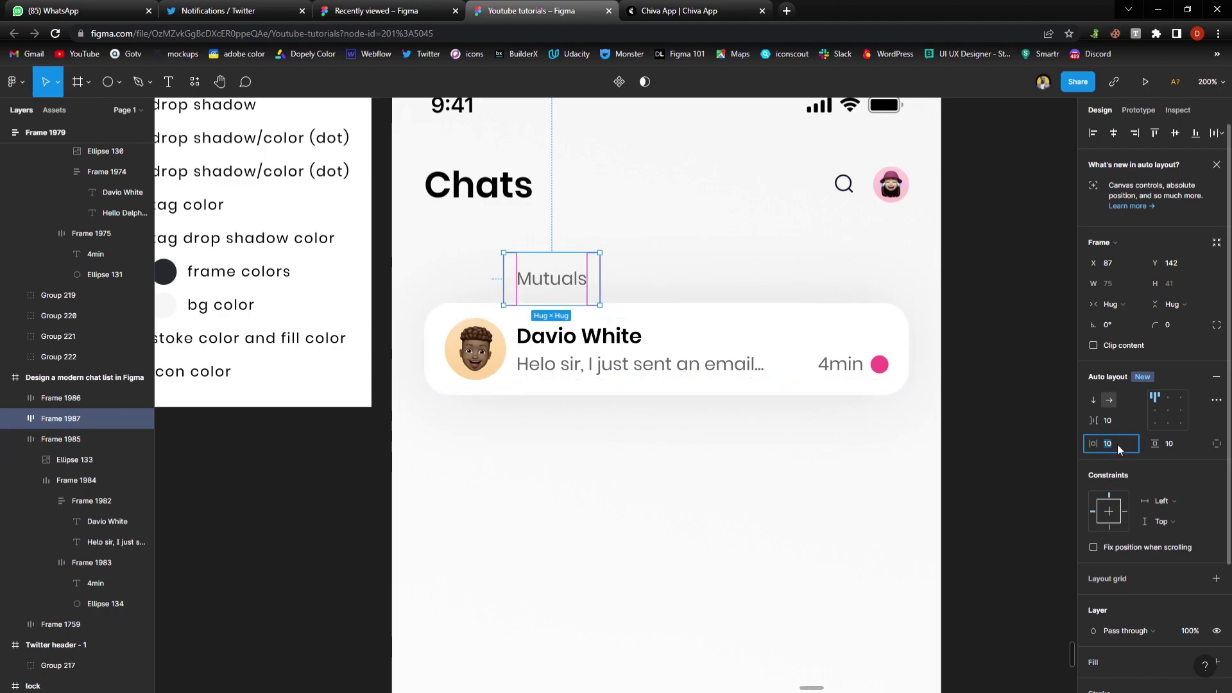
pyautogui.write('8')
pyautogui.click(1178, 443)
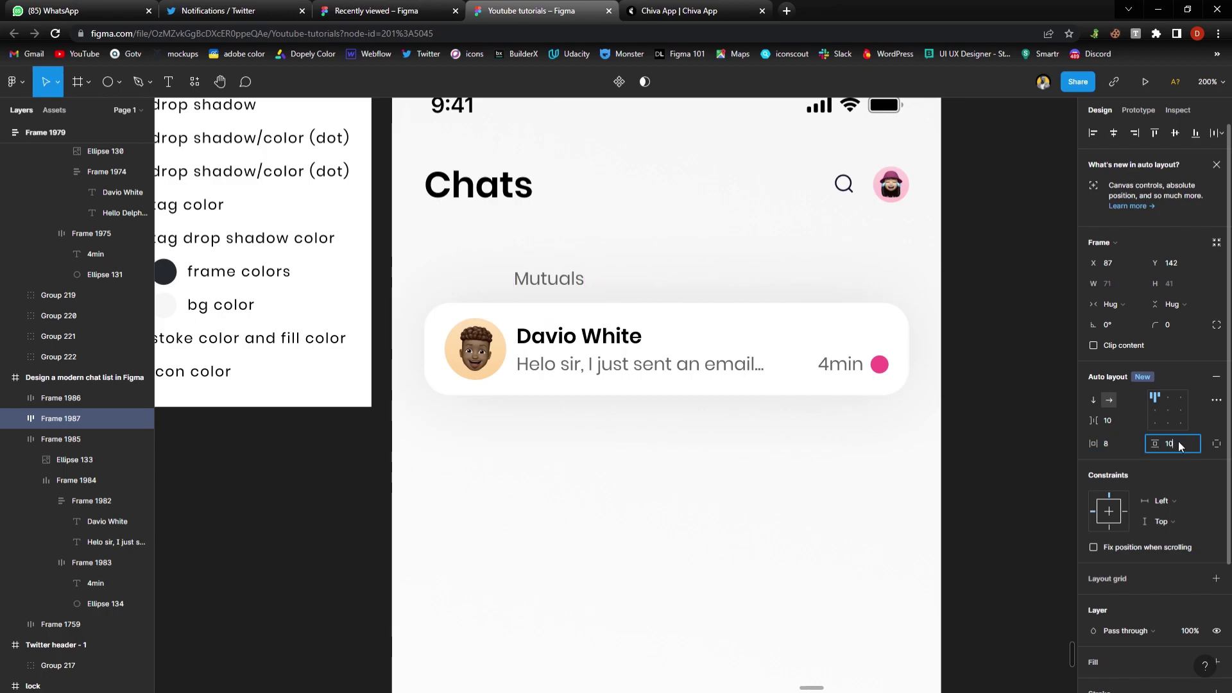
pyautogui.write('4')
pyautogui.press('Return')
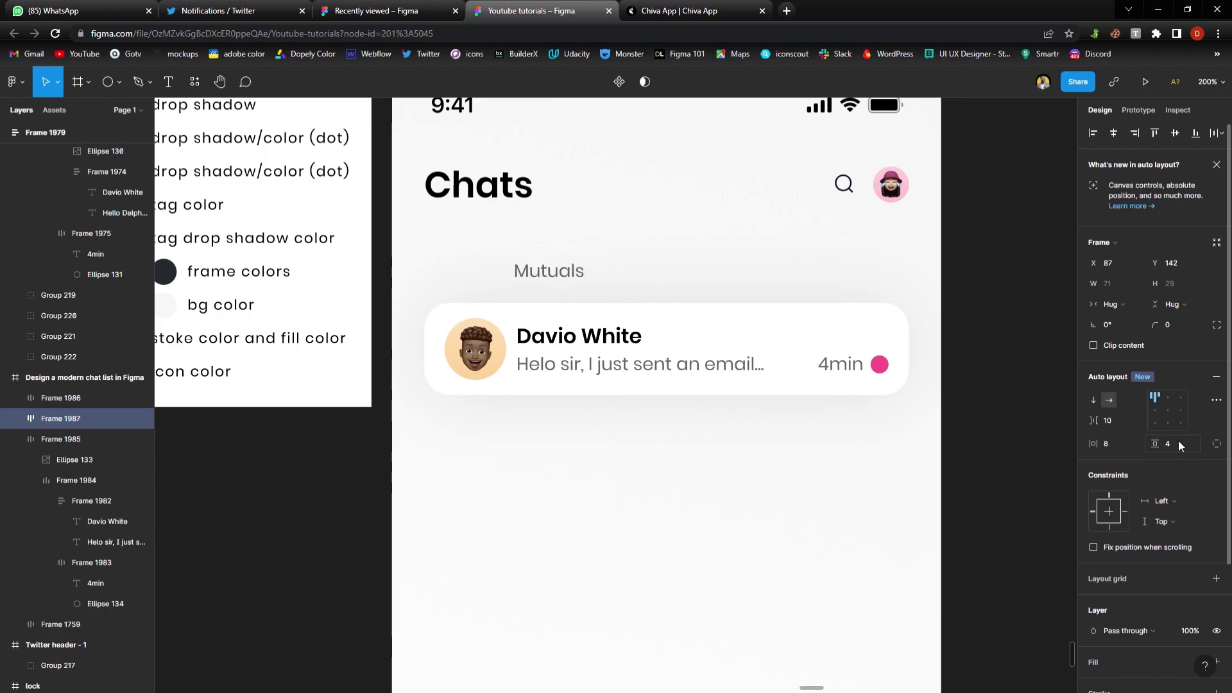
# Step: Give the Mutuals frame a blue 0071FF fill sampled from the palette
pyautogui.scroll(-2, 1179, 542)
pyautogui.click(1216, 533)
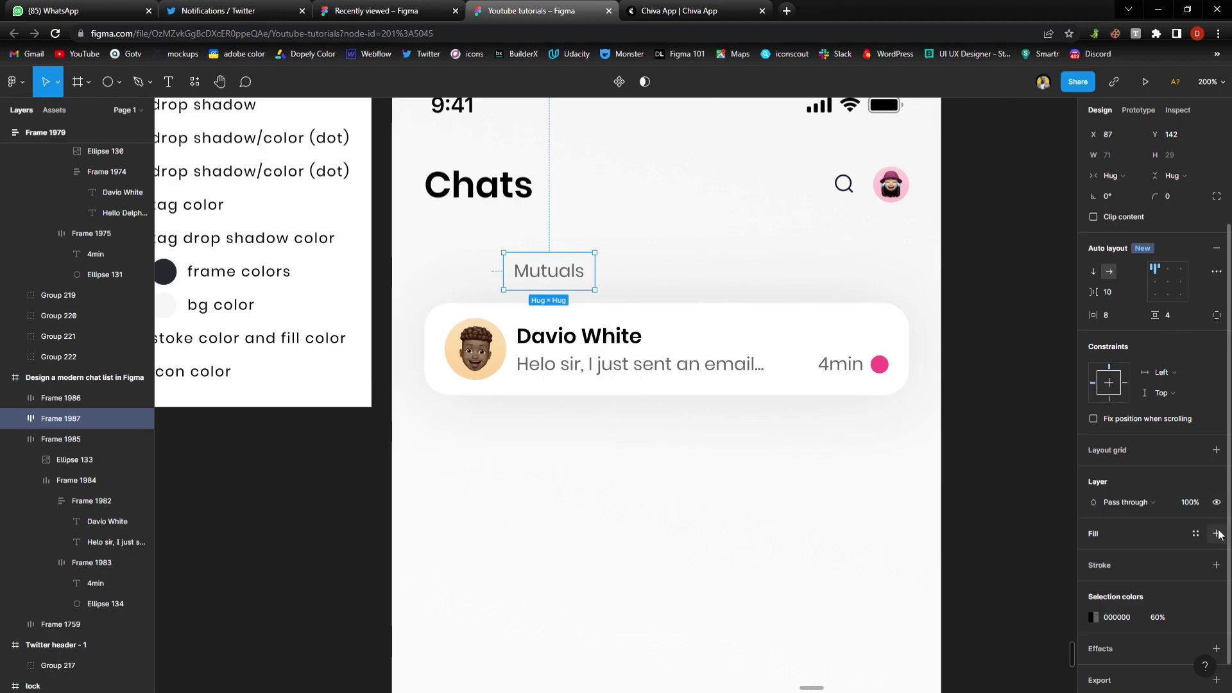
pyautogui.click(1093, 554)
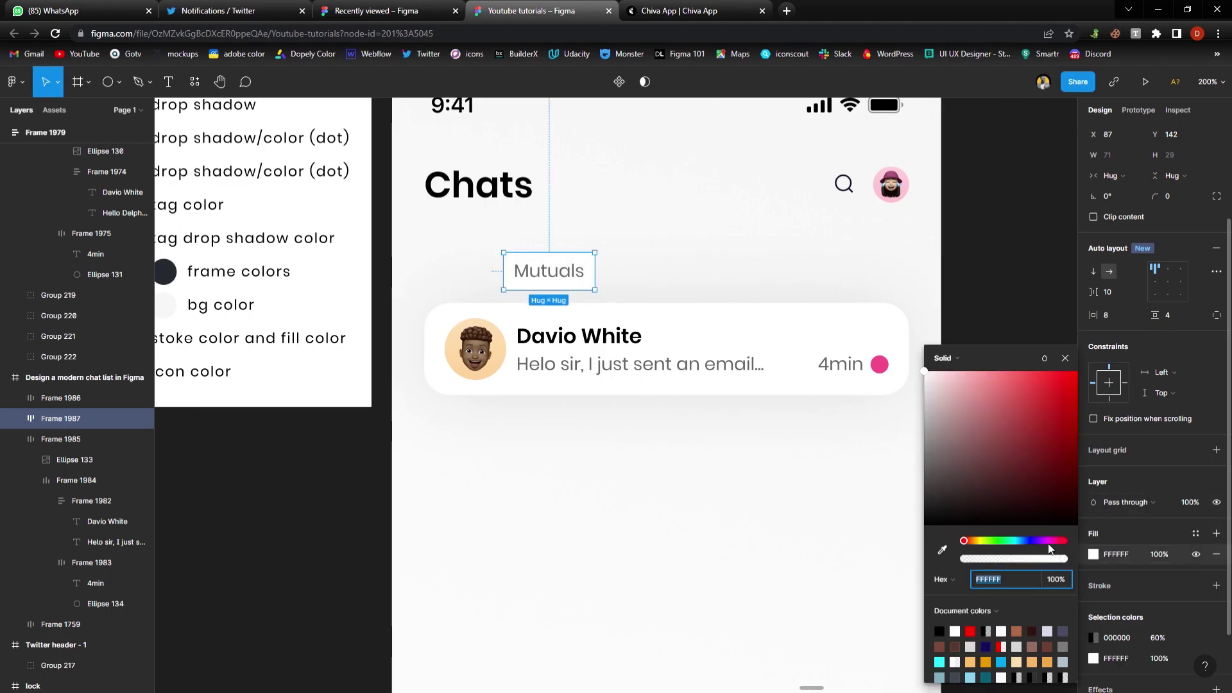
pyautogui.click(941, 550)
pyautogui.hscroll(-3, 580, 369)
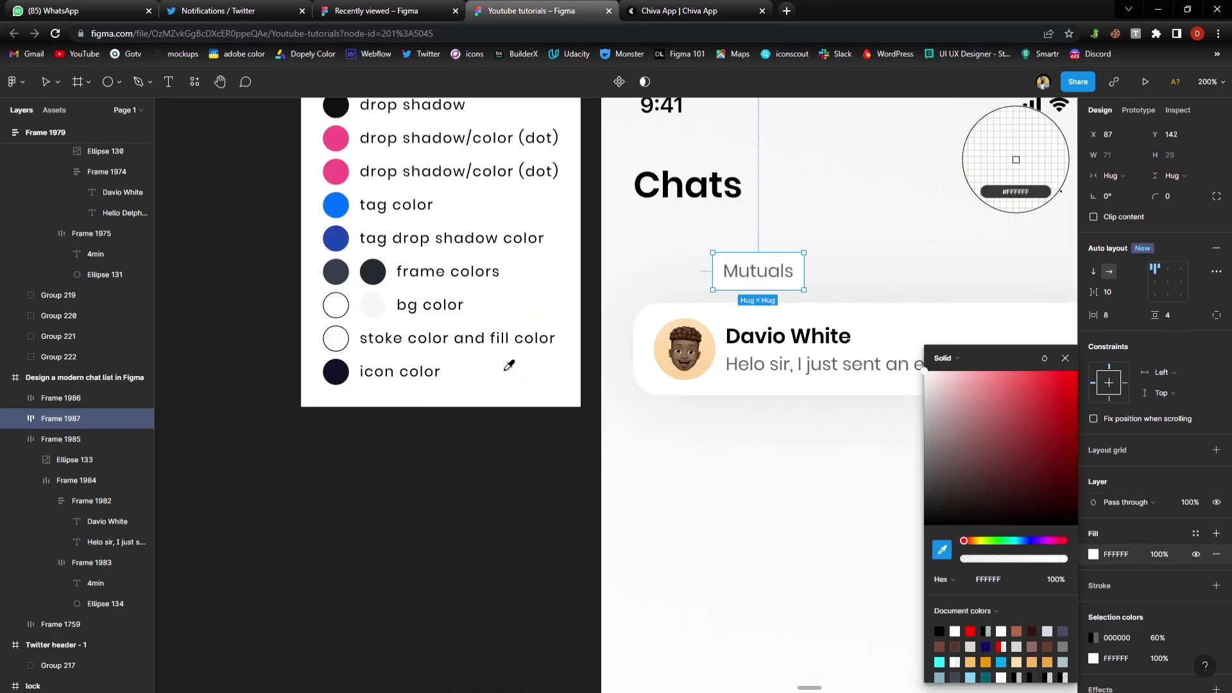
pyautogui.hscroll(1, 498, 359)
pyautogui.hscroll(1, 498, 359)
pyautogui.click(261, 207)
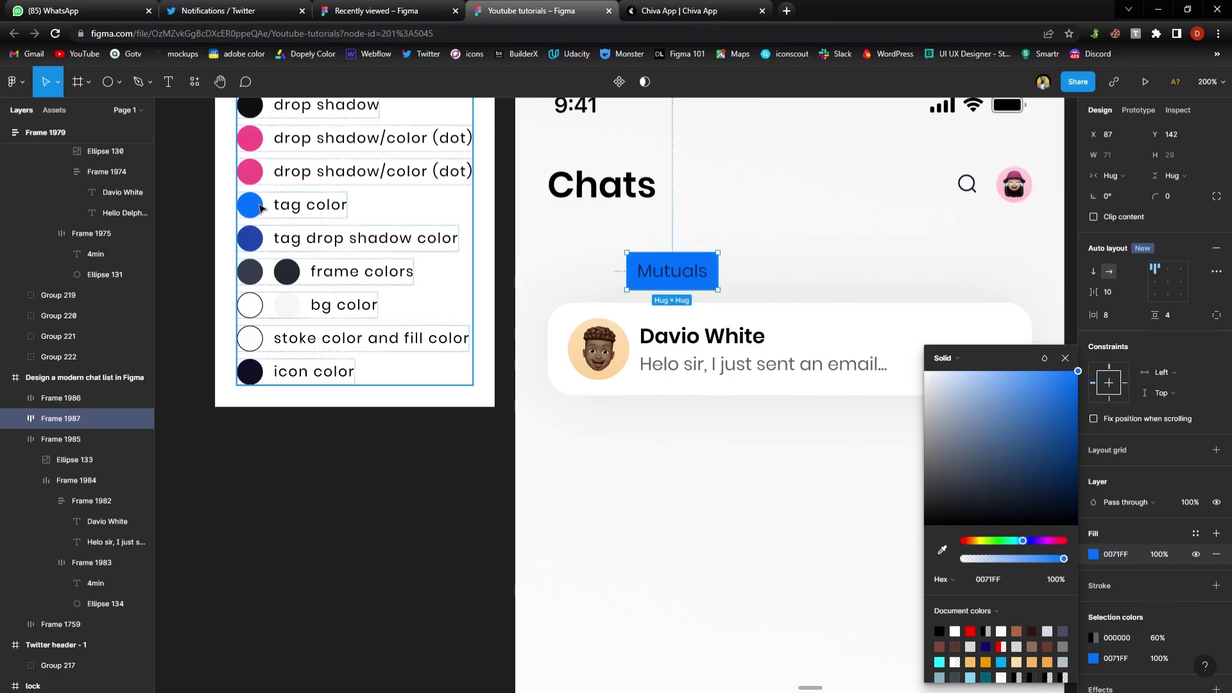
# Step: Make the Mutuals text white FFFFFF at 100% opacity
pyautogui.doubleClick(701, 282)
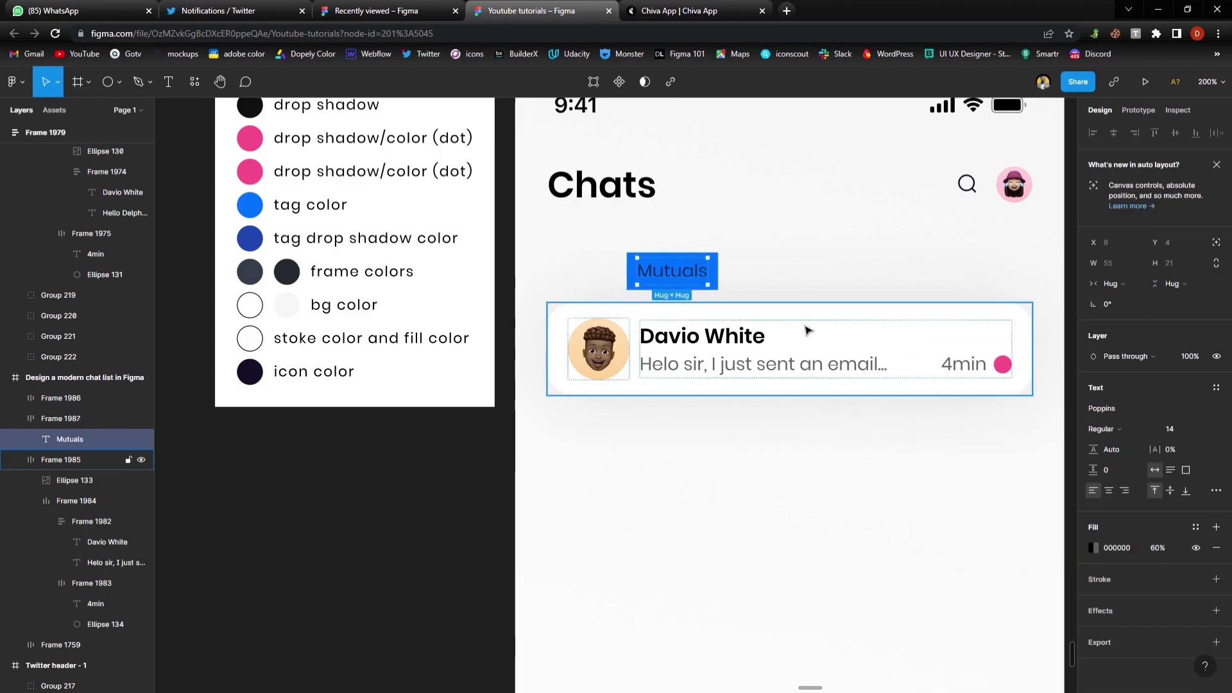
pyautogui.click(1091, 546)
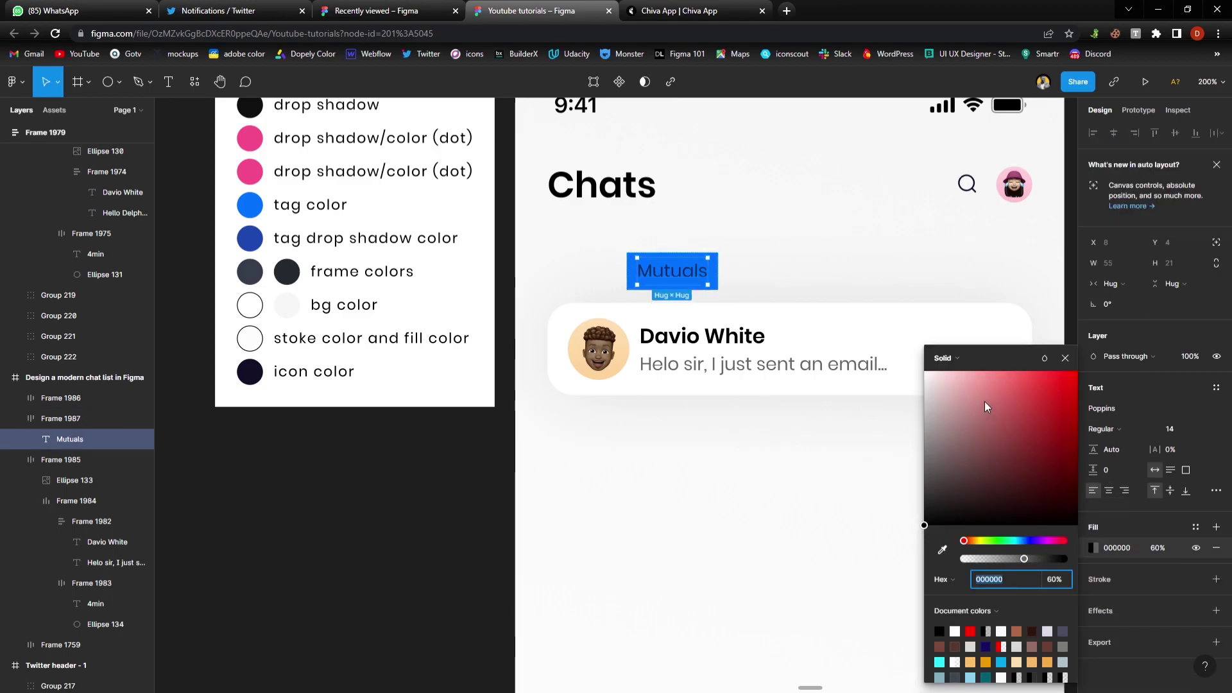
pyautogui.moveTo(985, 402); pyautogui.dragTo(924, 371)
pyautogui.click(1064, 359)
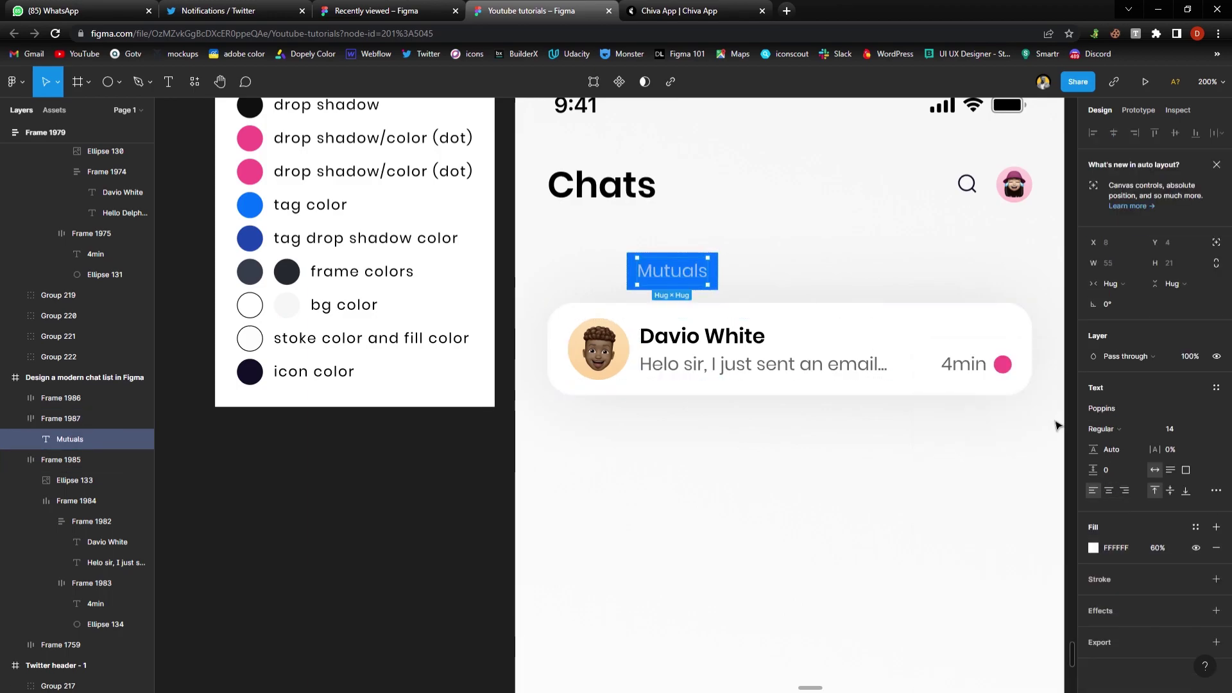
pyautogui.click(1093, 547)
pyautogui.click(1004, 579)
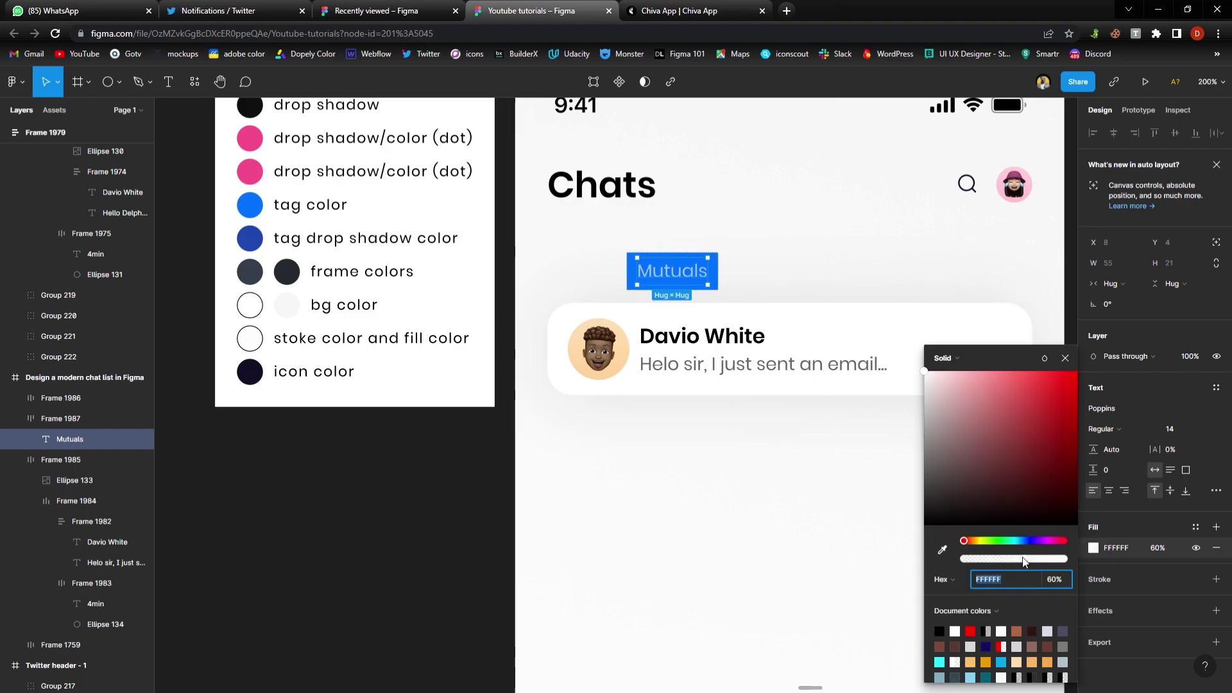
pyautogui.moveTo(1022, 560); pyautogui.dragTo(1074, 559)
# Step: Give the Mutuals tag a corner radius of 40 for a pill shape
pyautogui.click(1065, 358)
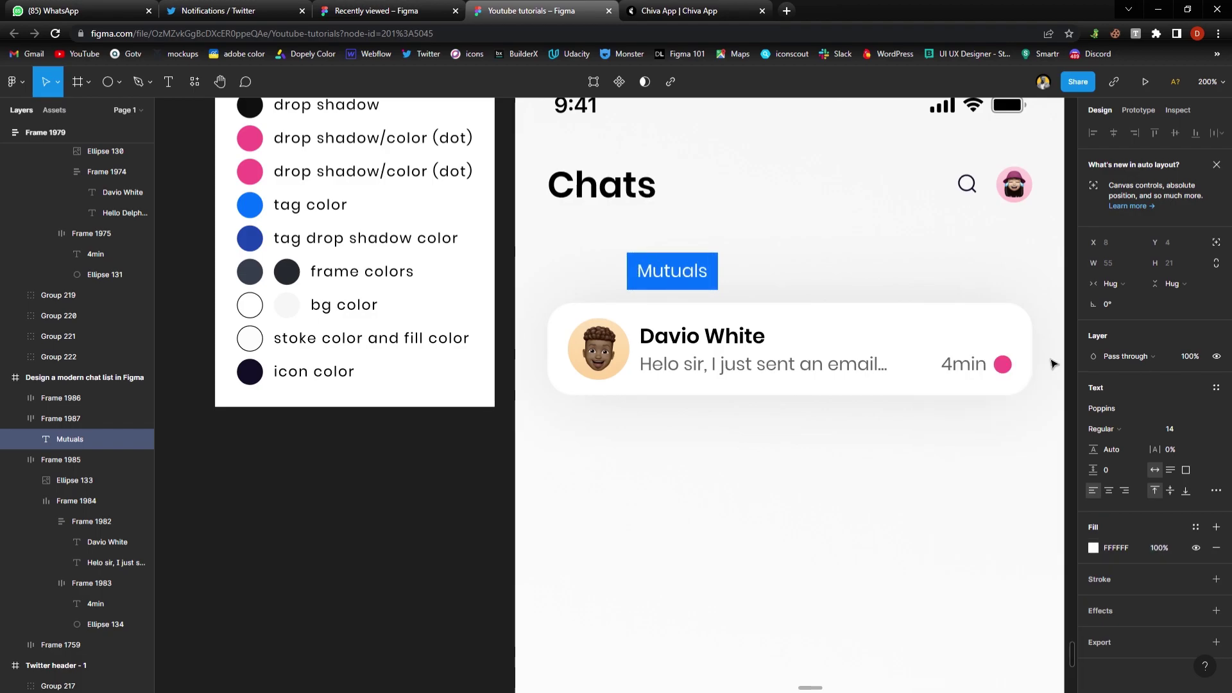
pyautogui.click(779, 446)
pyautogui.click(672, 272)
pyautogui.hscroll(2, 671, 275)
pyautogui.hscroll(3, 672, 274)
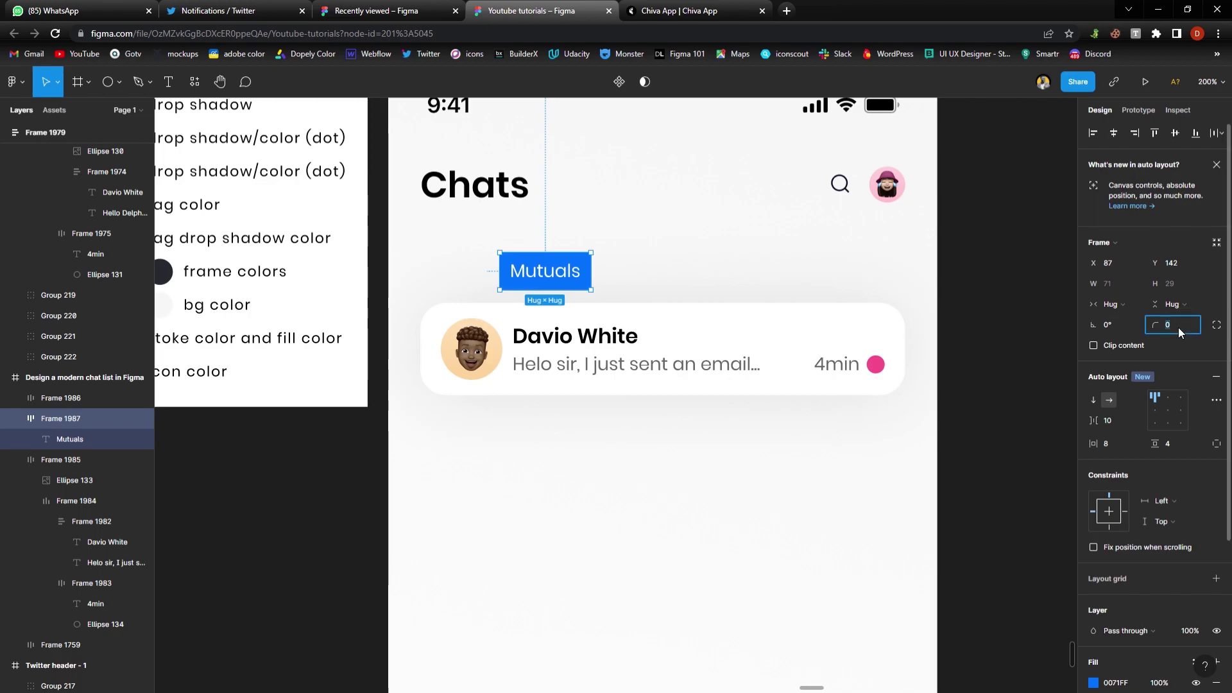
pyautogui.press('Return')
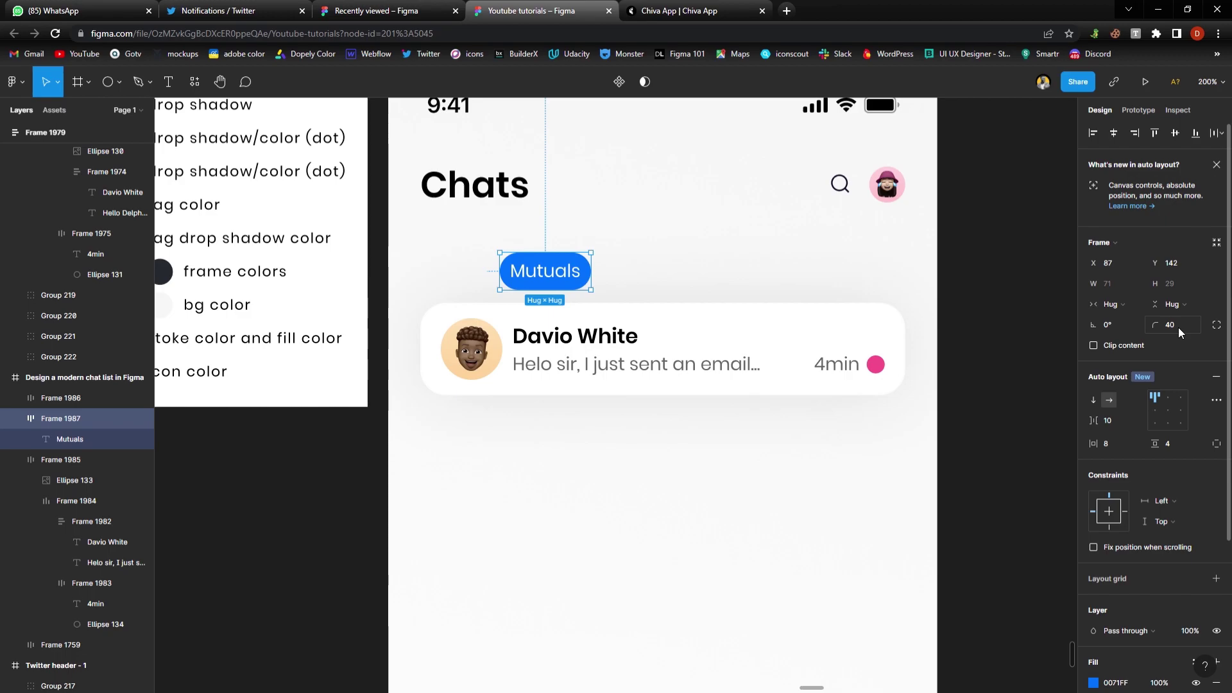
pyautogui.click(654, 423)
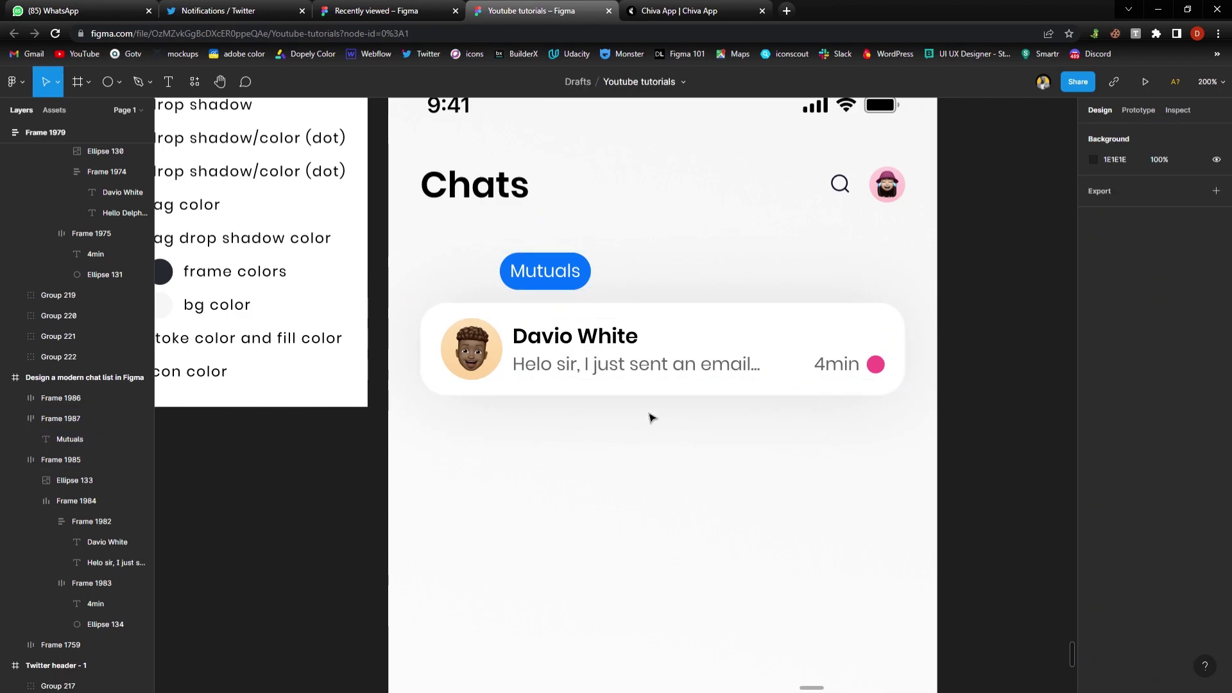
pyautogui.click(562, 276)
pyautogui.moveTo(560, 272); pyautogui.dragTo(560, 301)
pyautogui.click(686, 278)
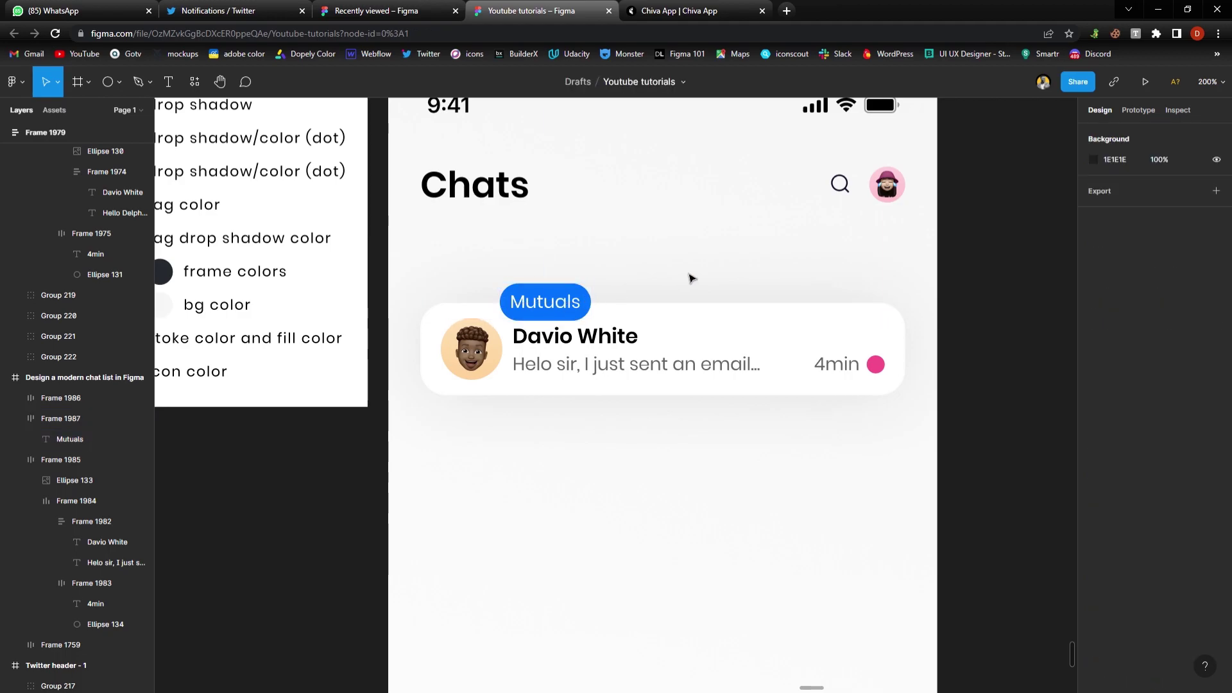
pyautogui.click(541, 306)
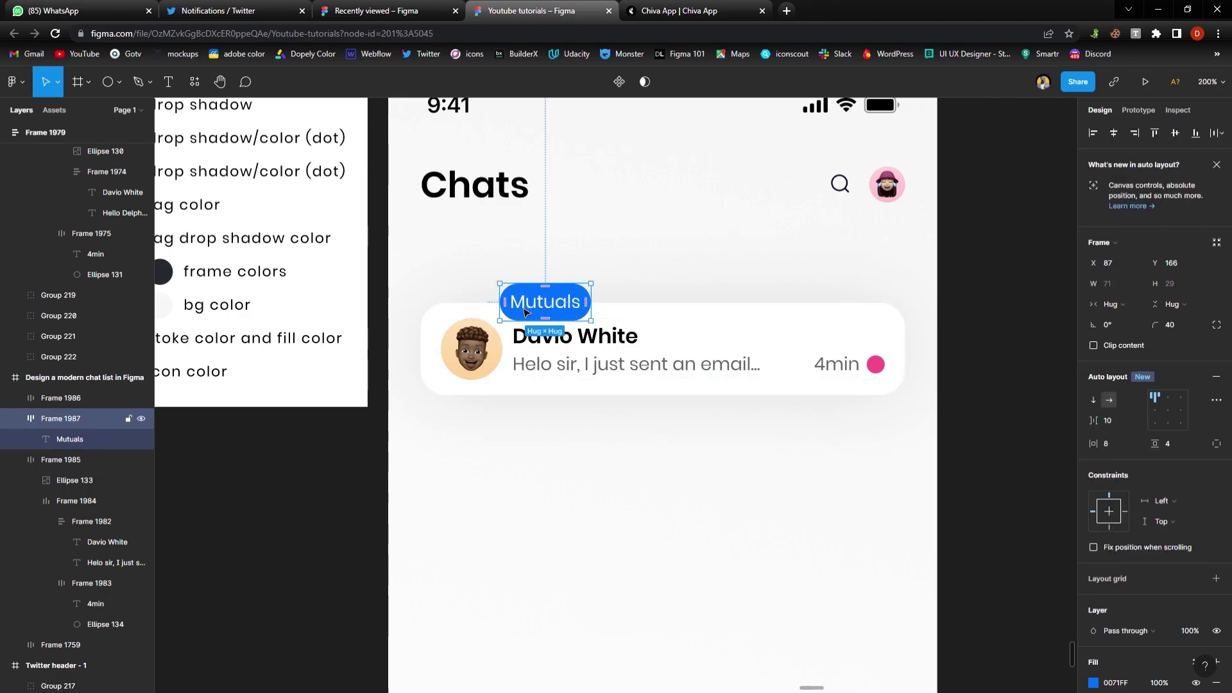
pyautogui.moveTo(535, 310); pyautogui.dragTo(541, 310)
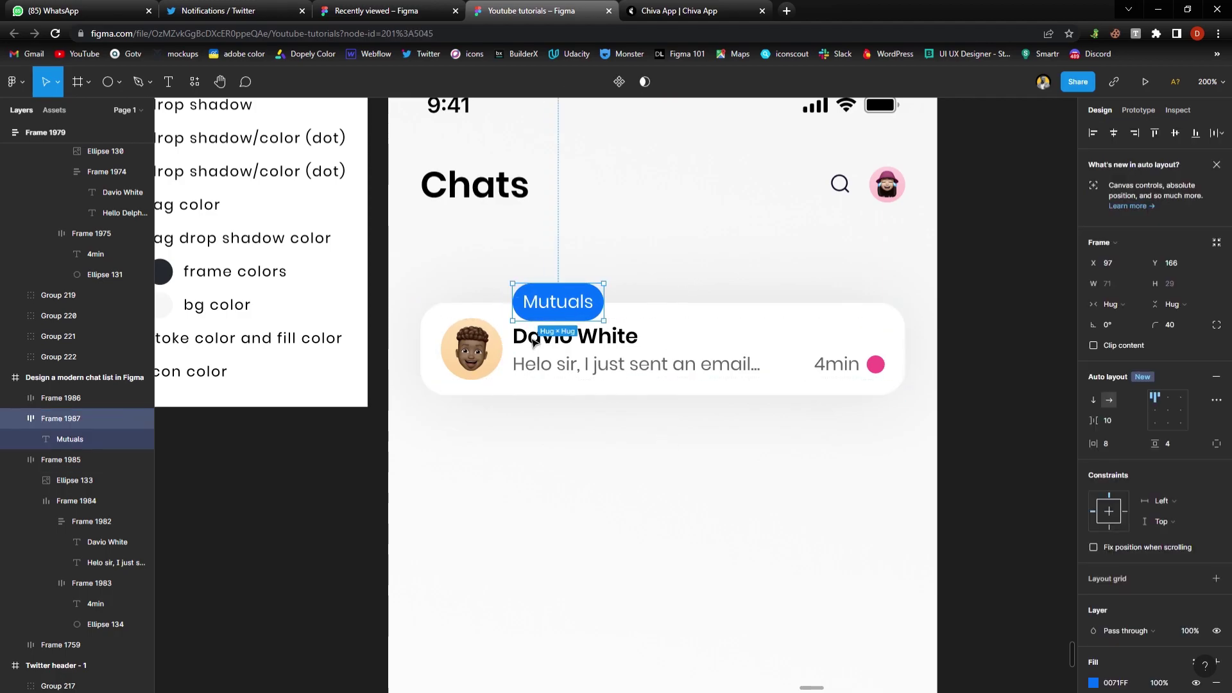
pyautogui.scroll(5, 532, 367)
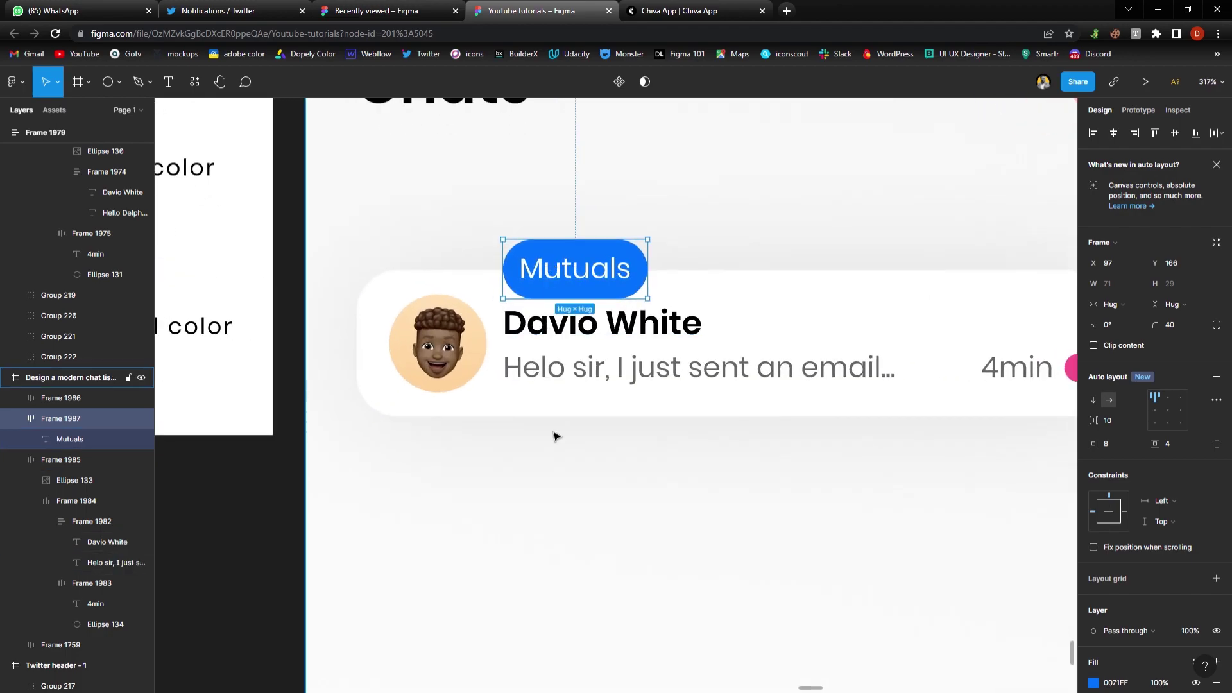
pyautogui.moveTo(585, 283); pyautogui.dragTo(588, 286)
pyautogui.click(735, 207)
pyautogui.scroll(-3, 646, 333)
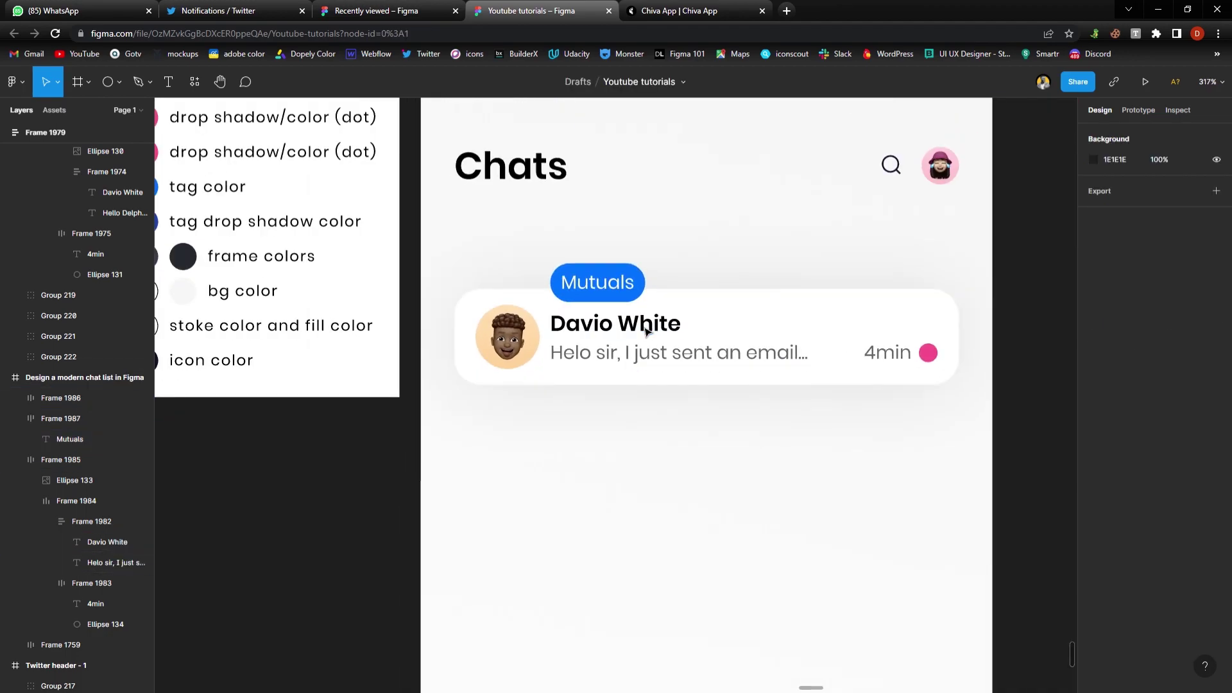
pyautogui.scroll(-2, 642, 347)
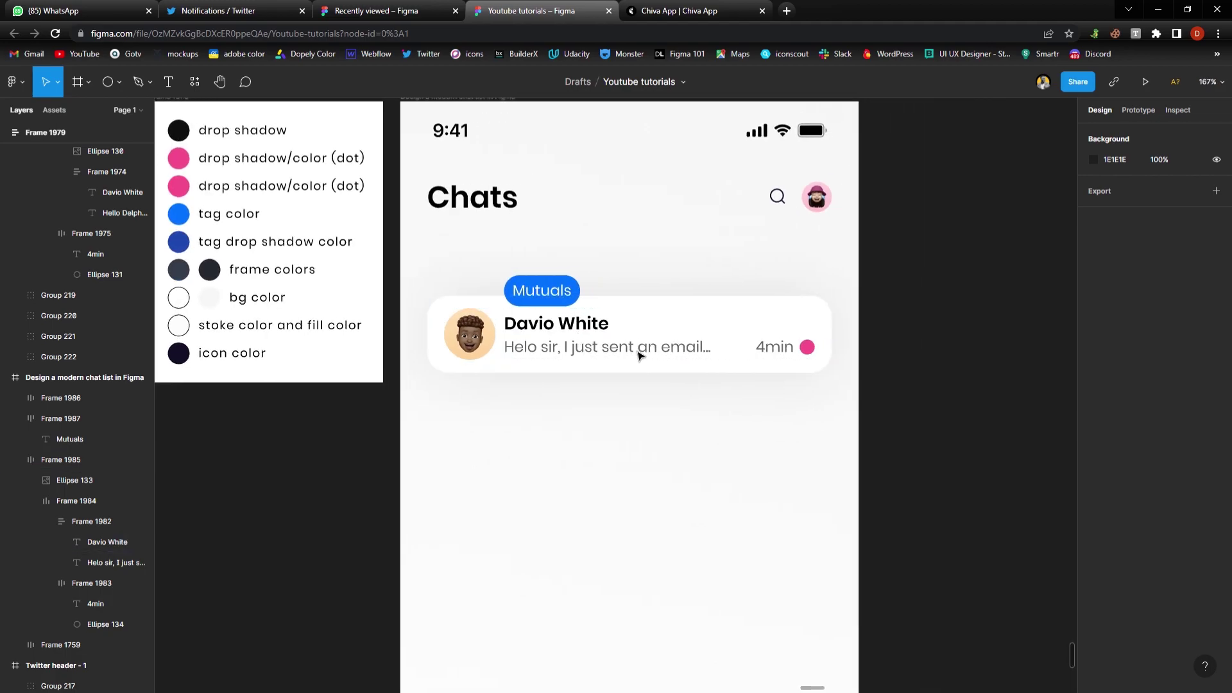
# Step: Turn on the search icon's hidden white FFFFFF fill and 50% FCFCFD stroke
pyautogui.scroll(2, 648, 444)
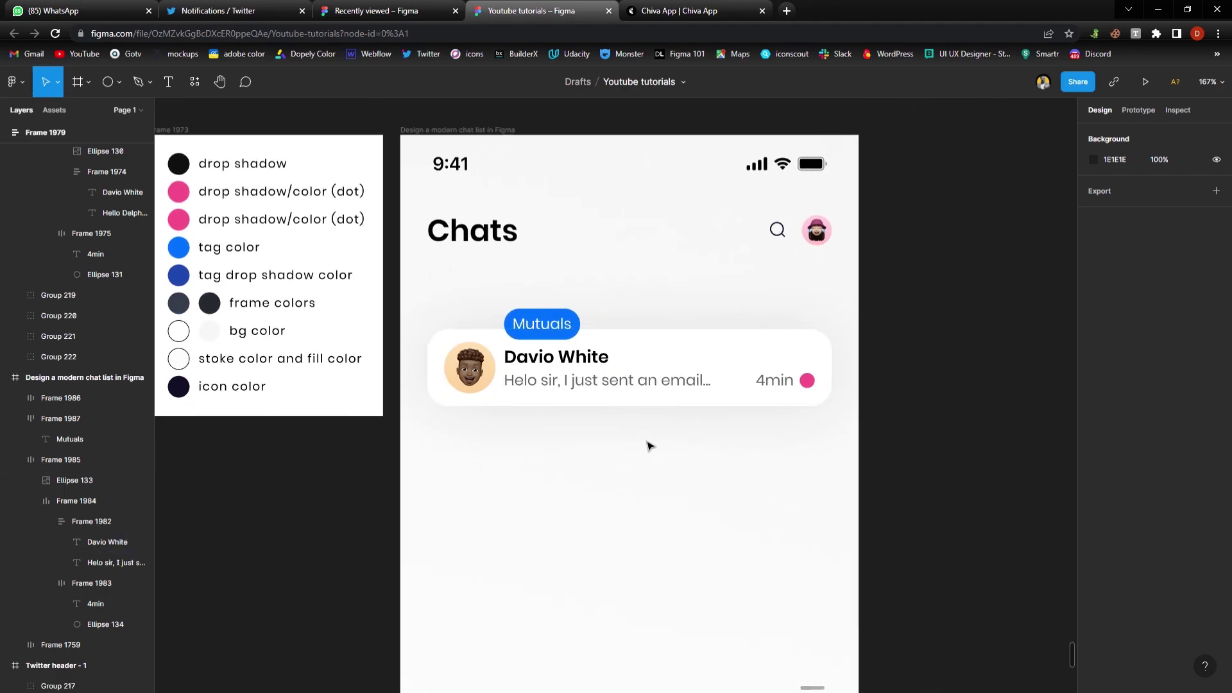
pyautogui.doubleClick(775, 238)
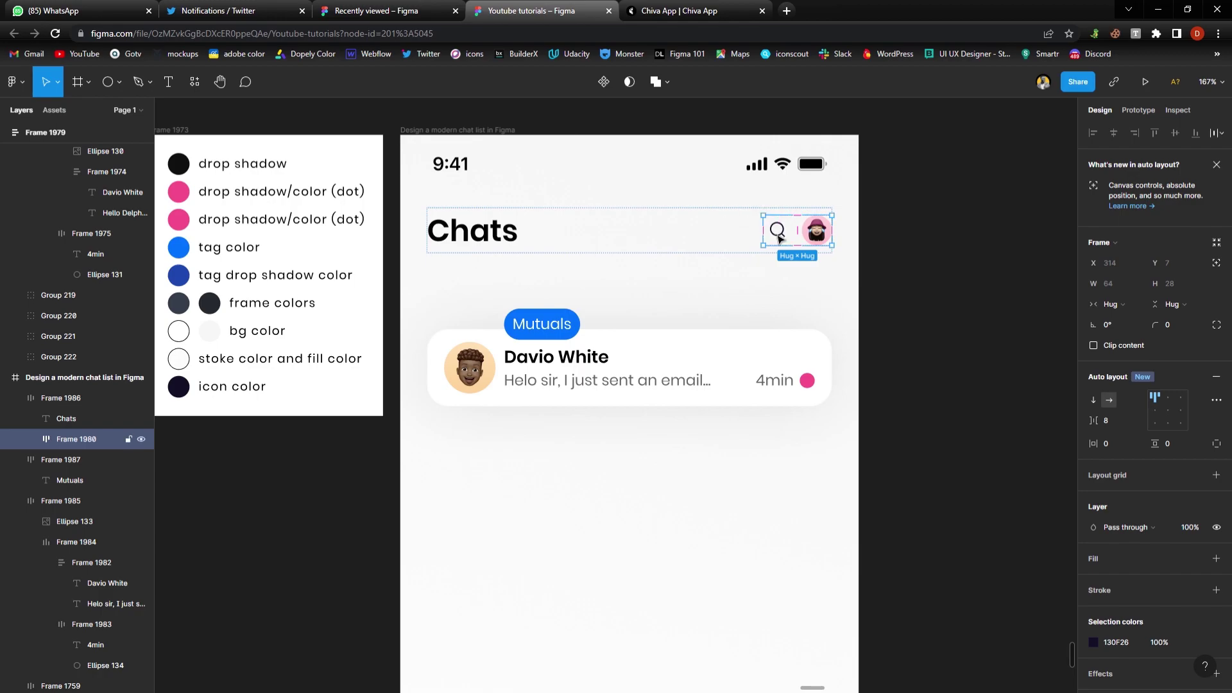
pyautogui.doubleClick(778, 239)
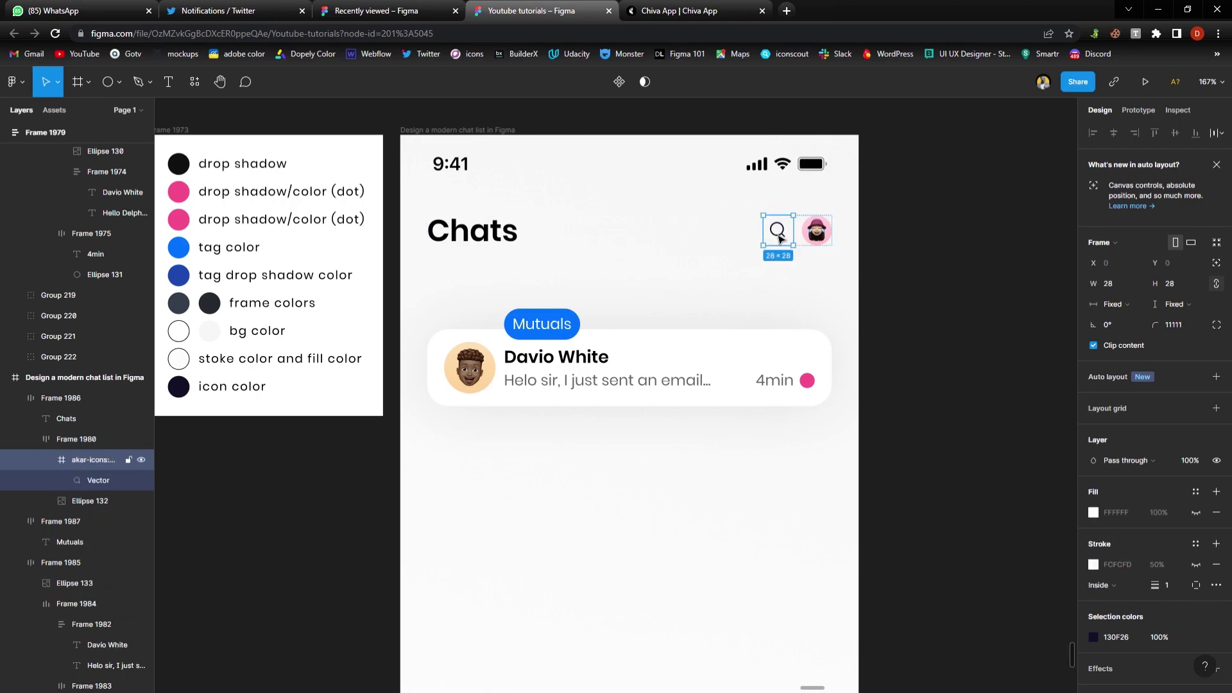
pyautogui.click(1196, 512)
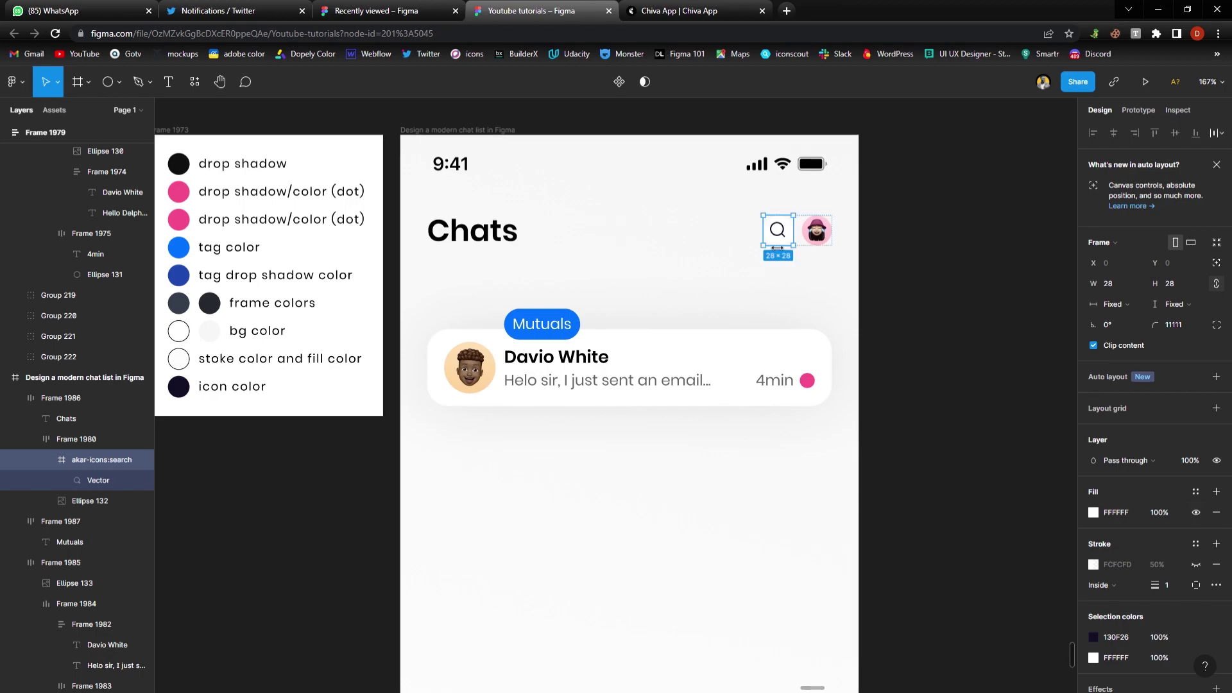
pyautogui.scroll(5, 788, 249)
pyautogui.scroll(1, 788, 249)
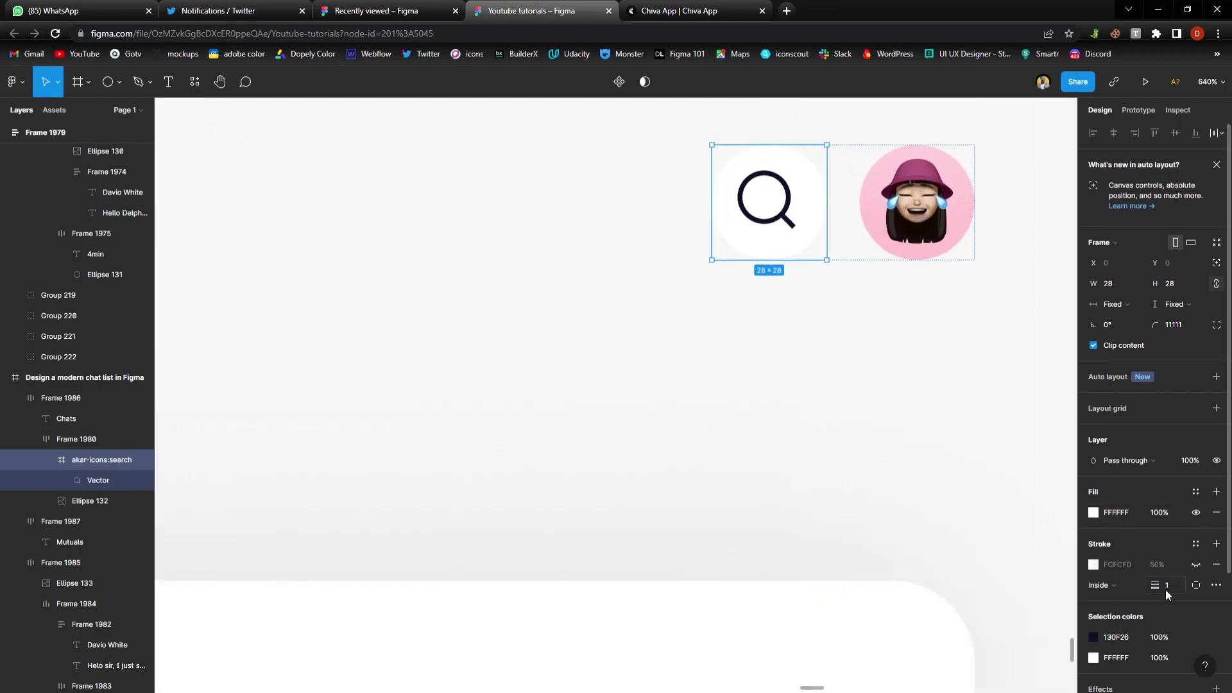
pyautogui.click(1196, 564)
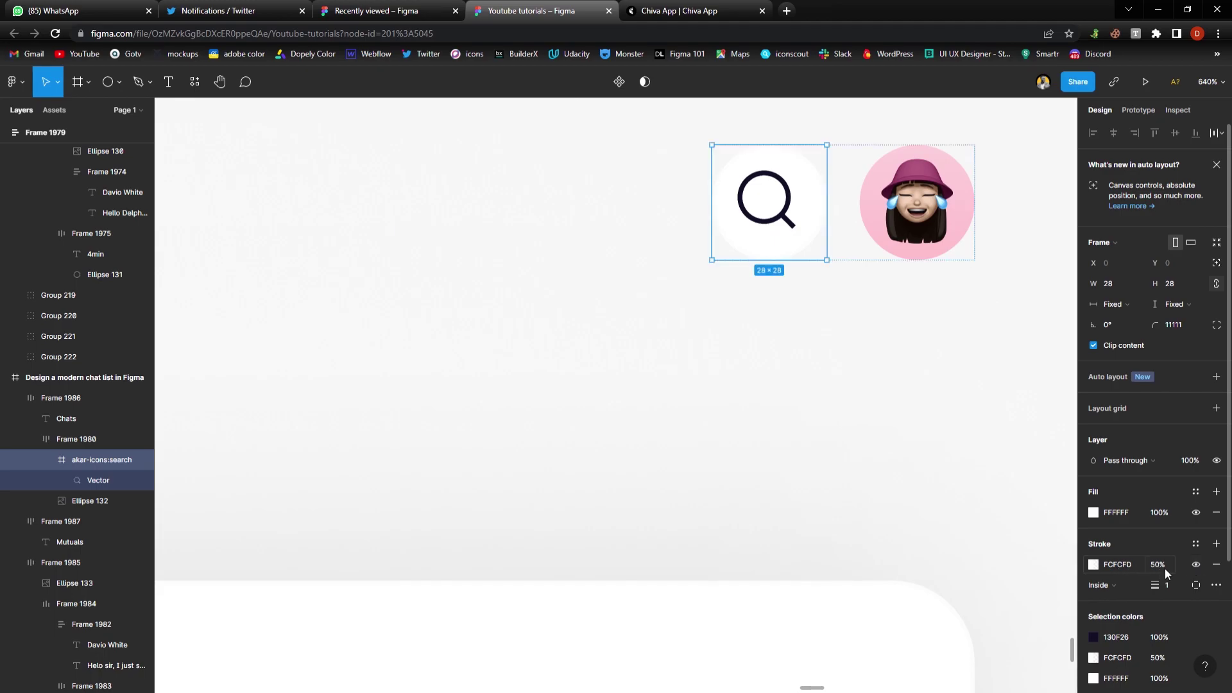
pyautogui.click(616, 394)
pyautogui.scroll(-5, 495, 354)
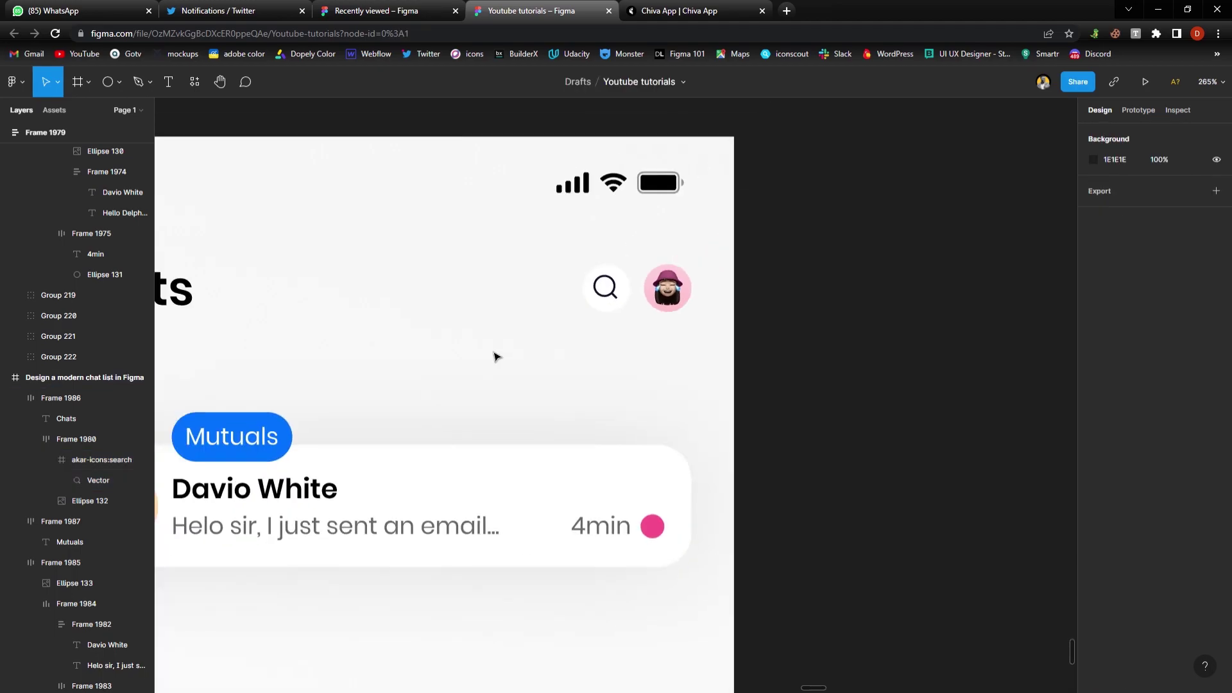
pyautogui.hscroll(-5, 494, 357)
pyautogui.scroll(-3, 495, 356)
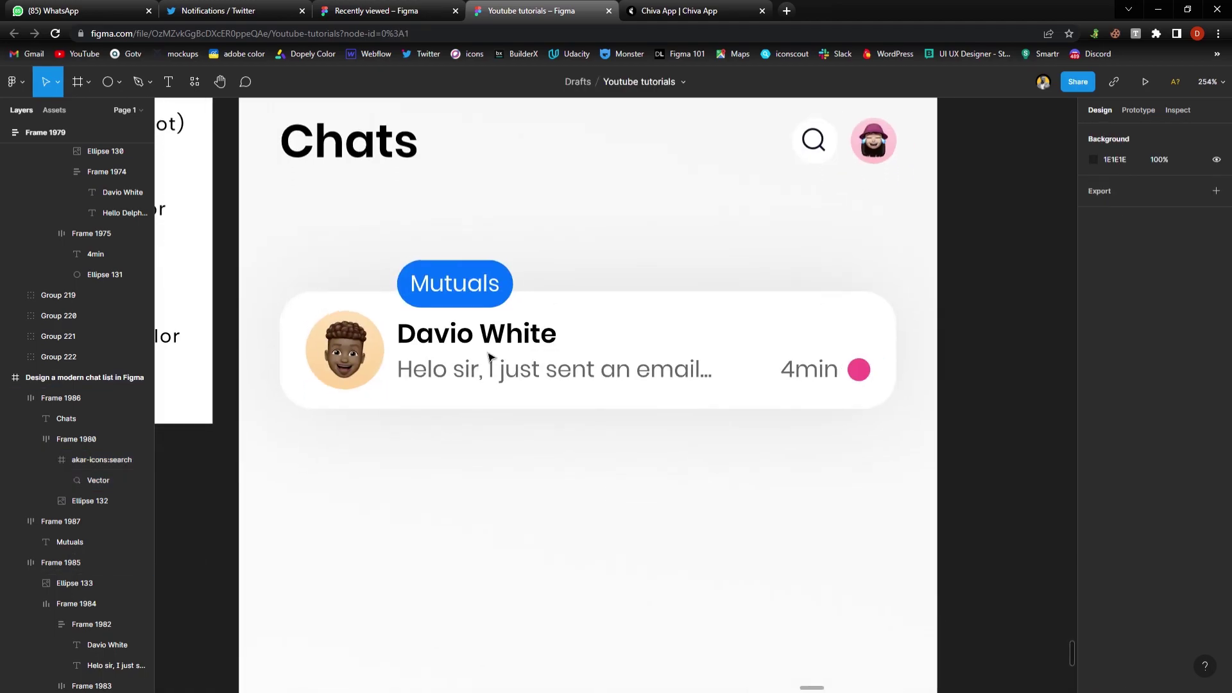
pyautogui.scroll(-5, 491, 358)
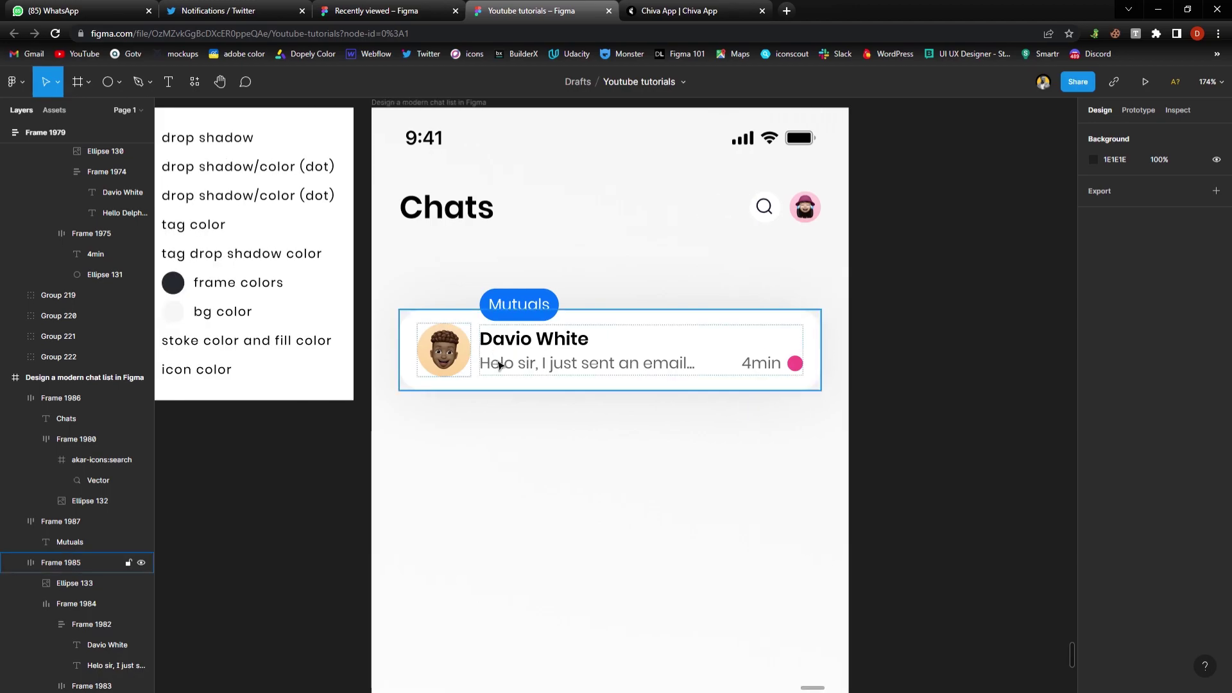
pyautogui.scroll(2, 565, 480)
pyautogui.scroll(-2, 565, 480)
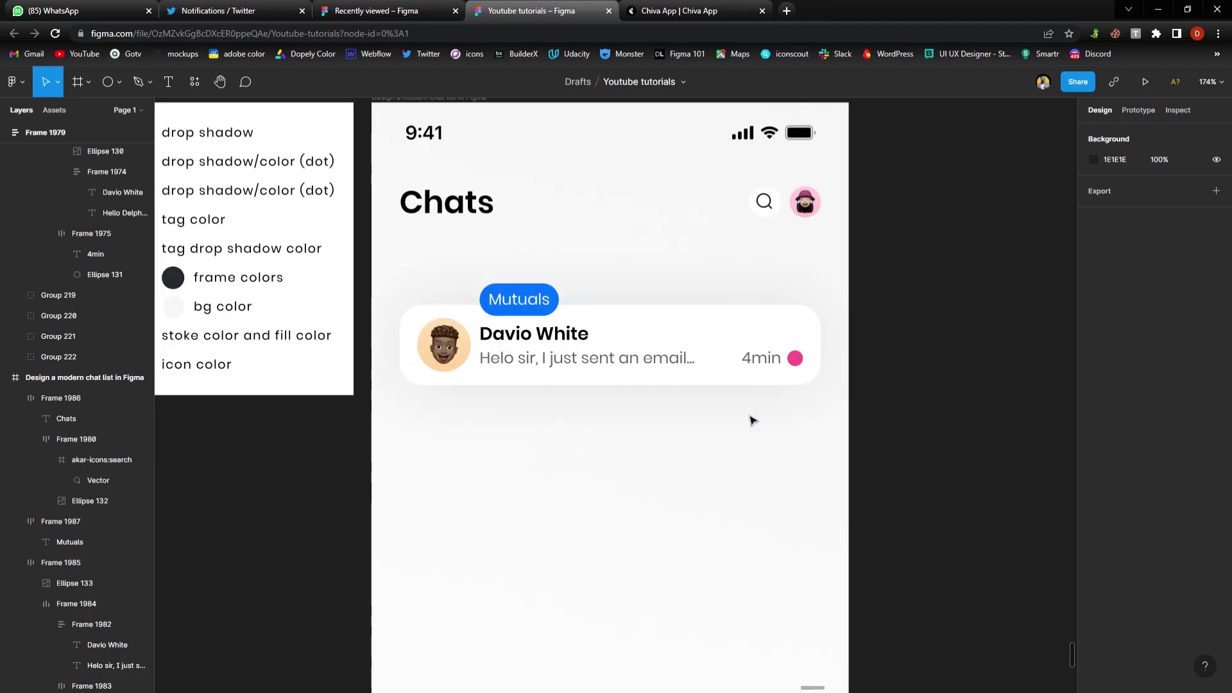
pyautogui.scroll(2, 795, 378)
pyautogui.keyDown('ctrl'); pyautogui.click(800, 358); pyautogui.keyUp('ctrl')
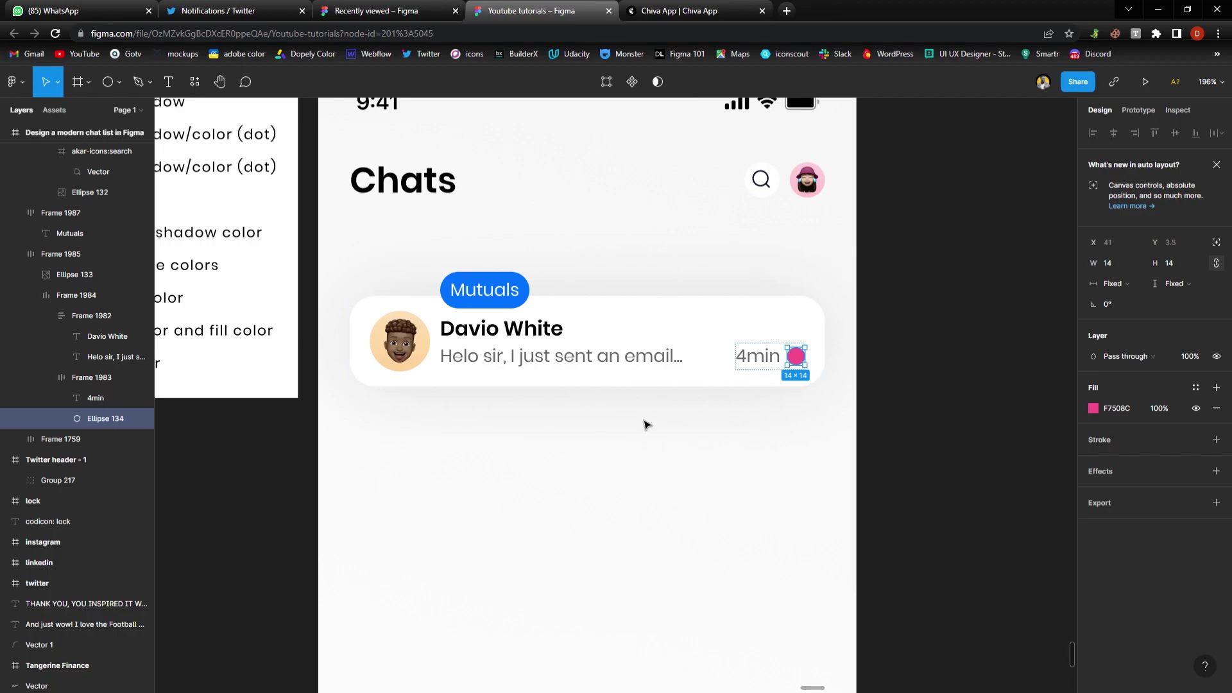
# Step: Add a drop shadow to the Mutuals tag with colour 1E47B0 sampled from the legend
pyautogui.click(497, 281)
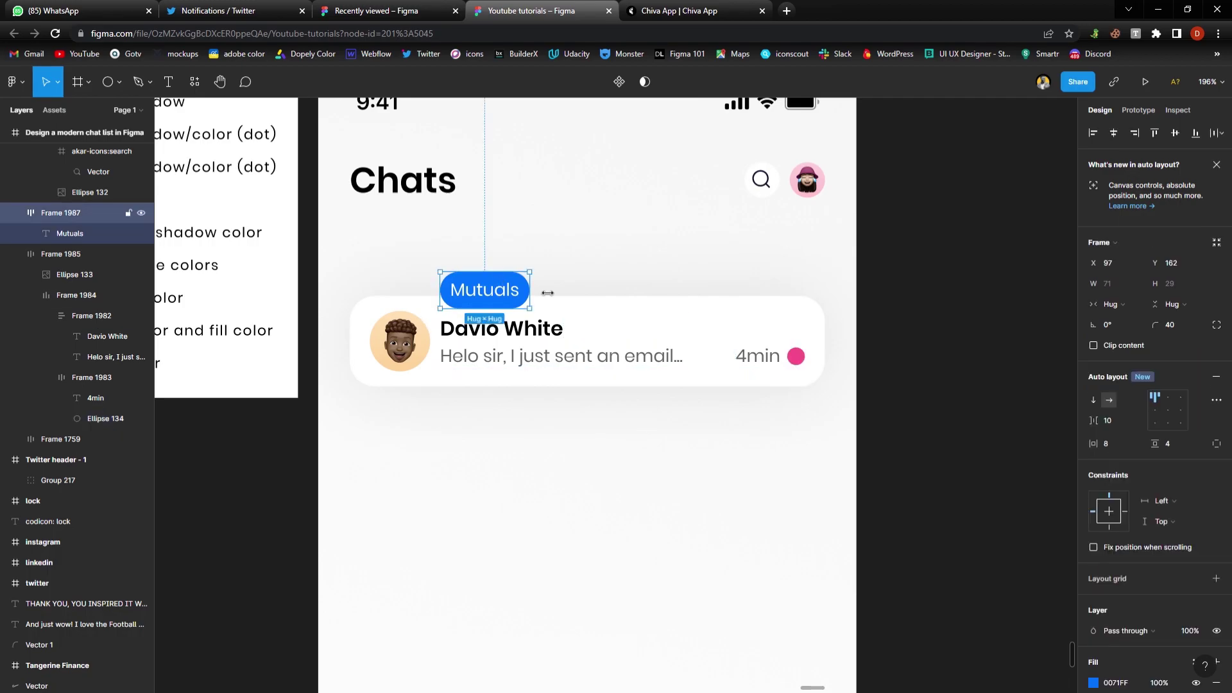
pyautogui.scroll(-3, 1169, 574)
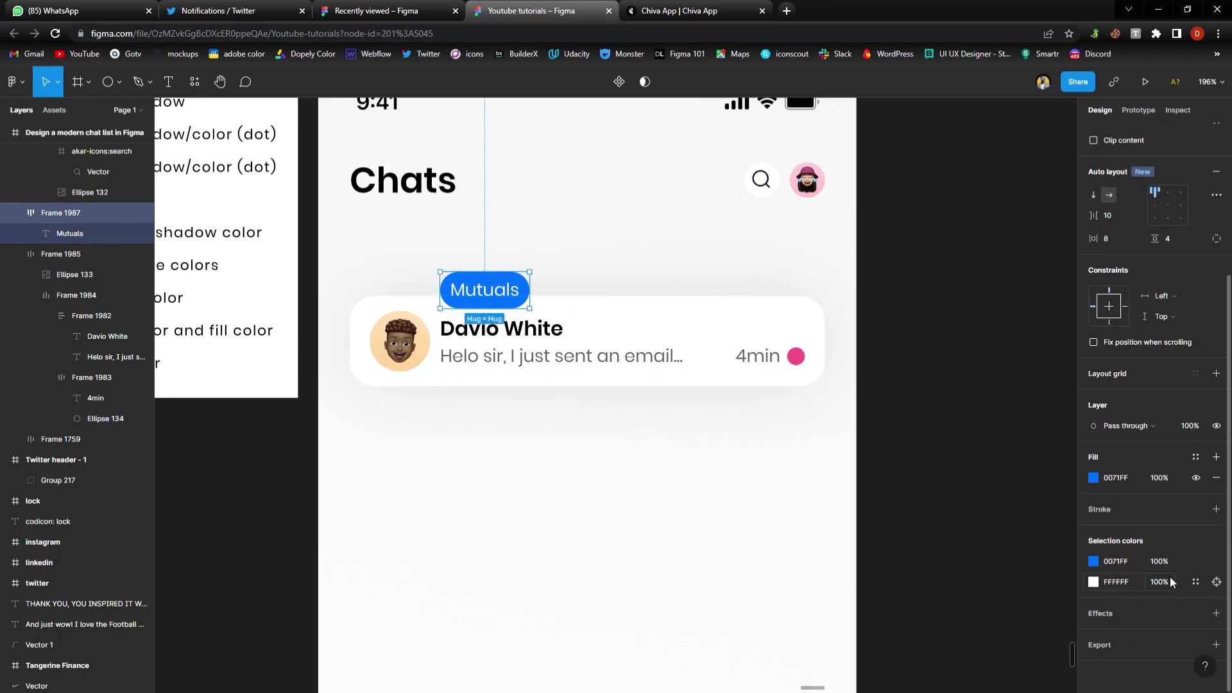
pyautogui.click(1147, 615)
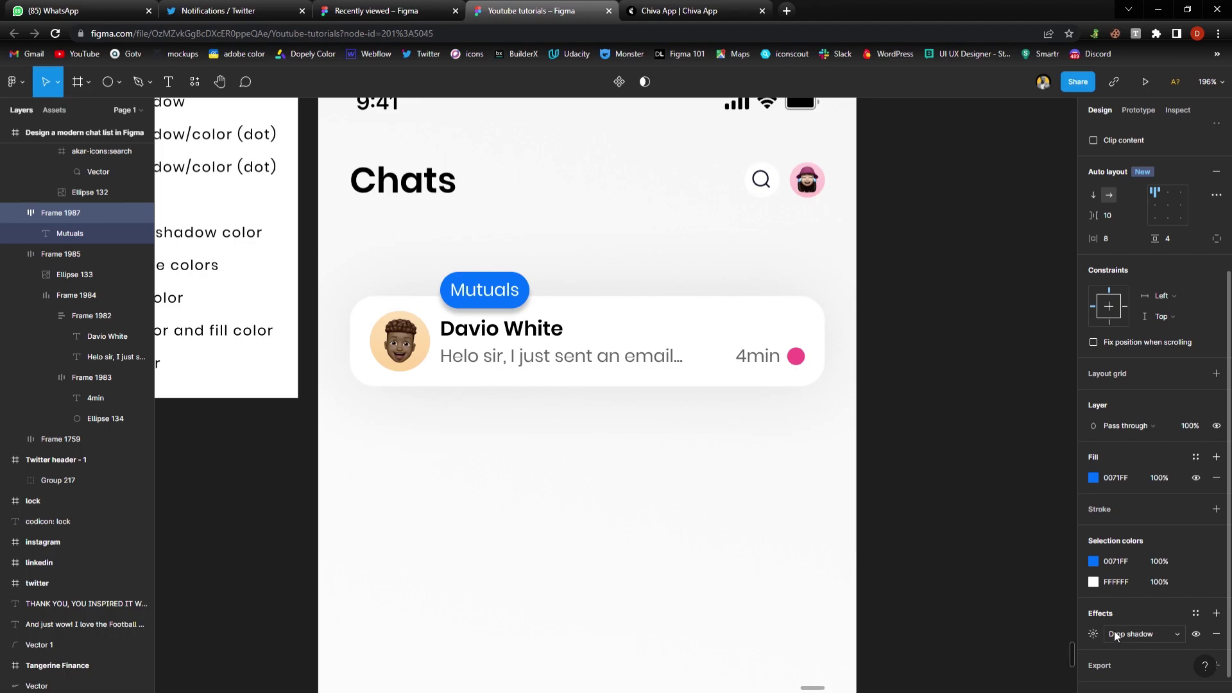
pyautogui.click(1093, 634)
pyautogui.click(940, 635)
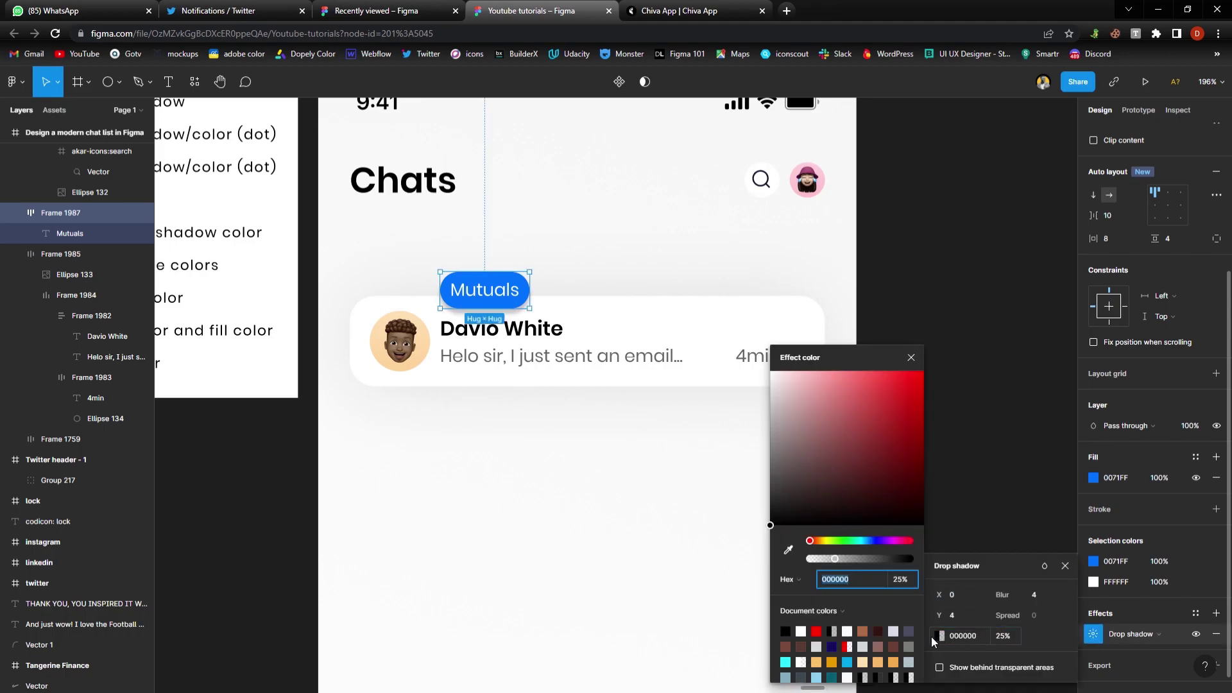
pyautogui.click(790, 549)
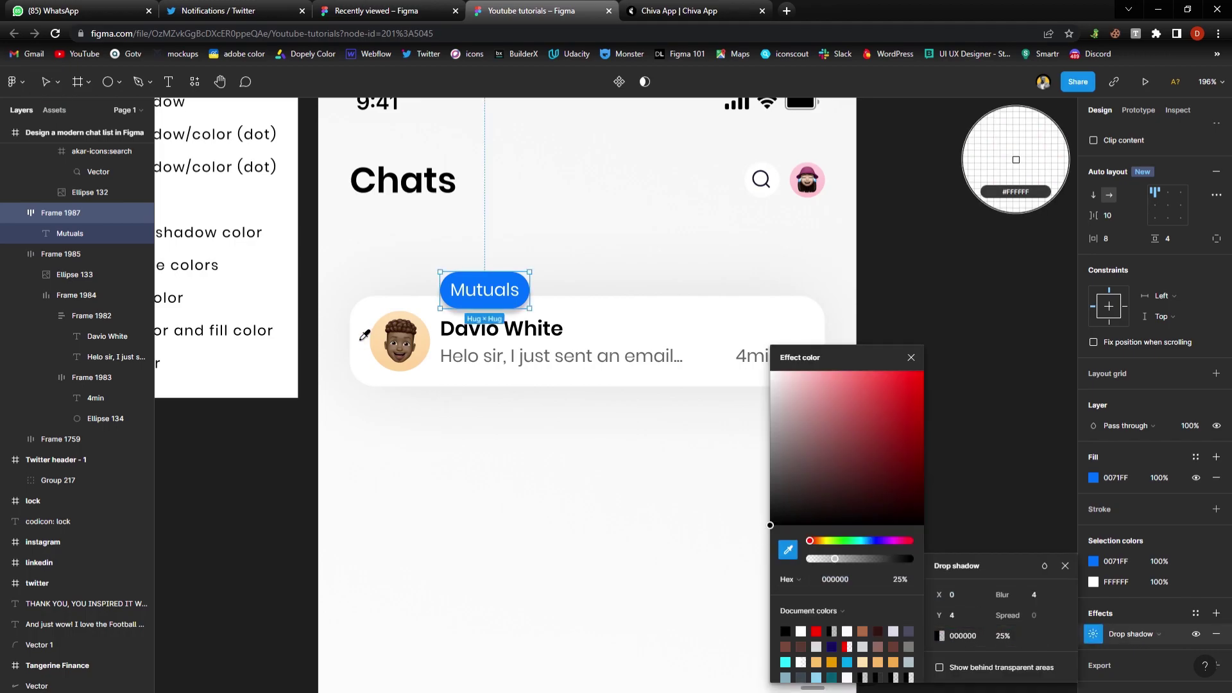
pyautogui.hscroll(-5, 365, 335)
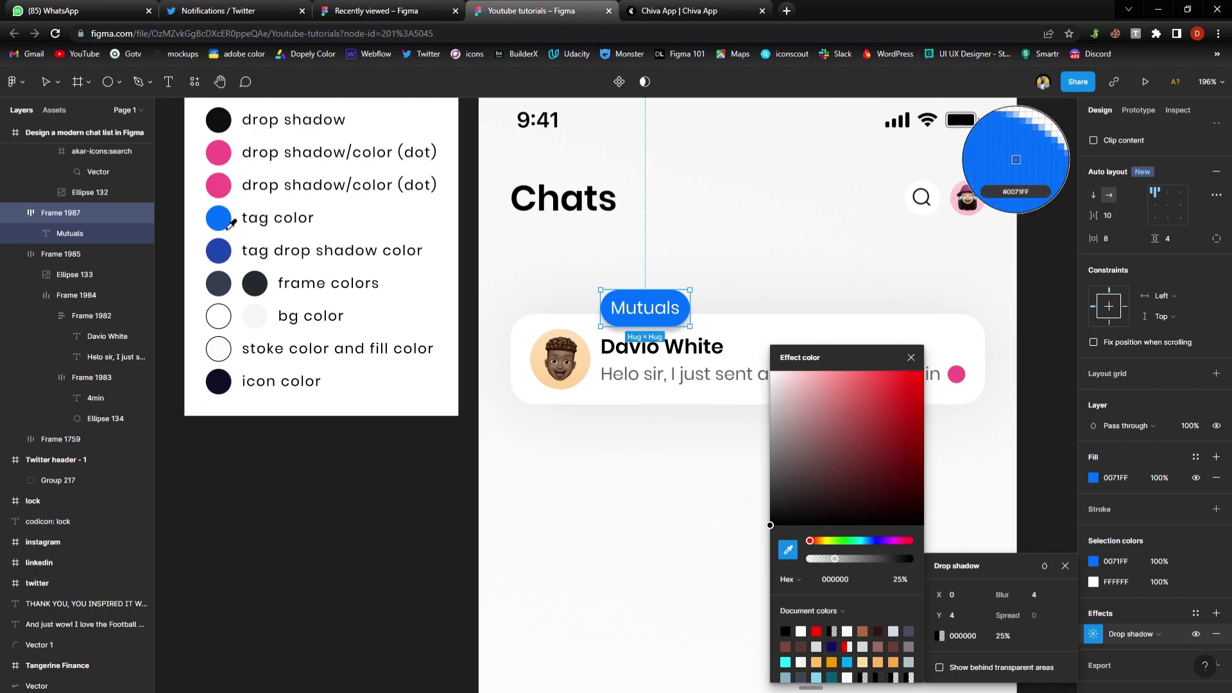
pyautogui.click(225, 263)
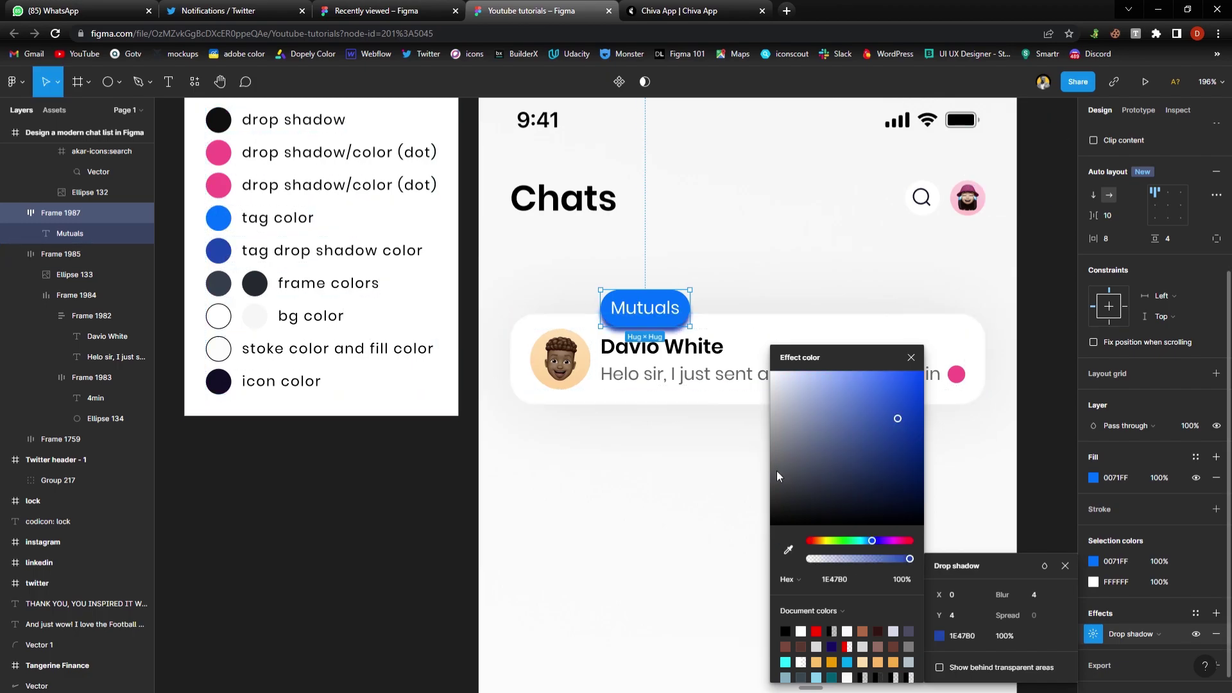
pyautogui.click(911, 357)
# Step: Set the Mutuals tag shadow to 20% opacity with a blur of 12
pyautogui.hscroll(2, 887, 529)
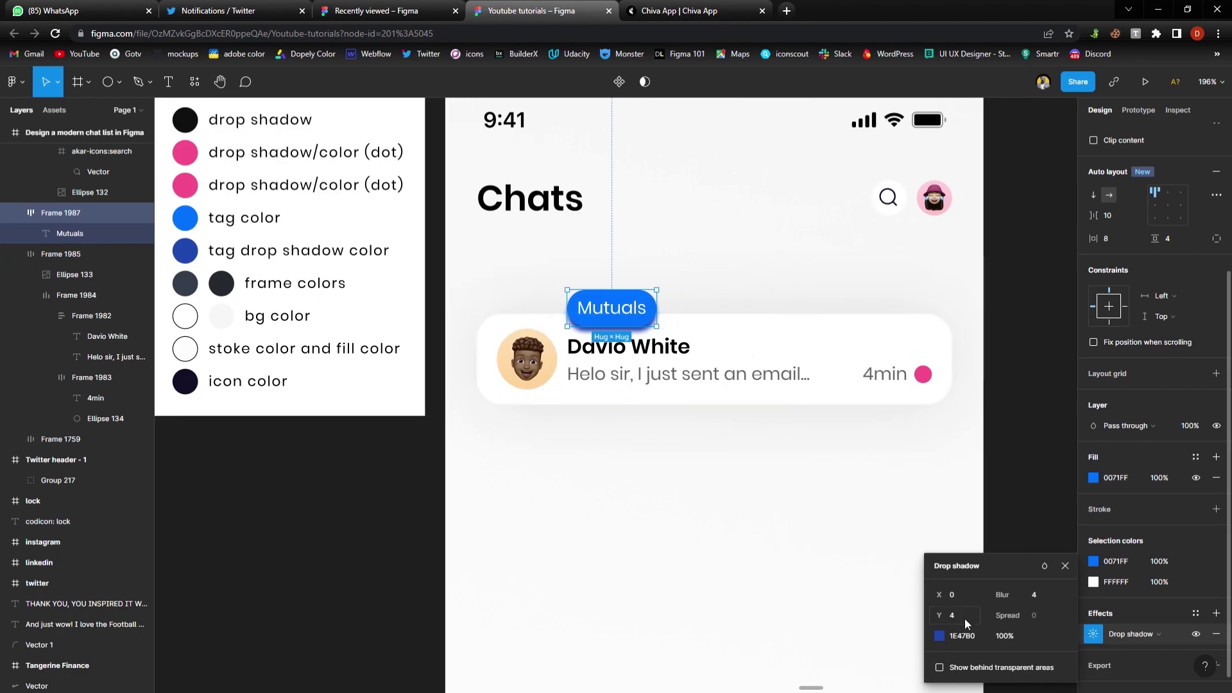
pyautogui.click(1004, 636)
pyautogui.write('20')
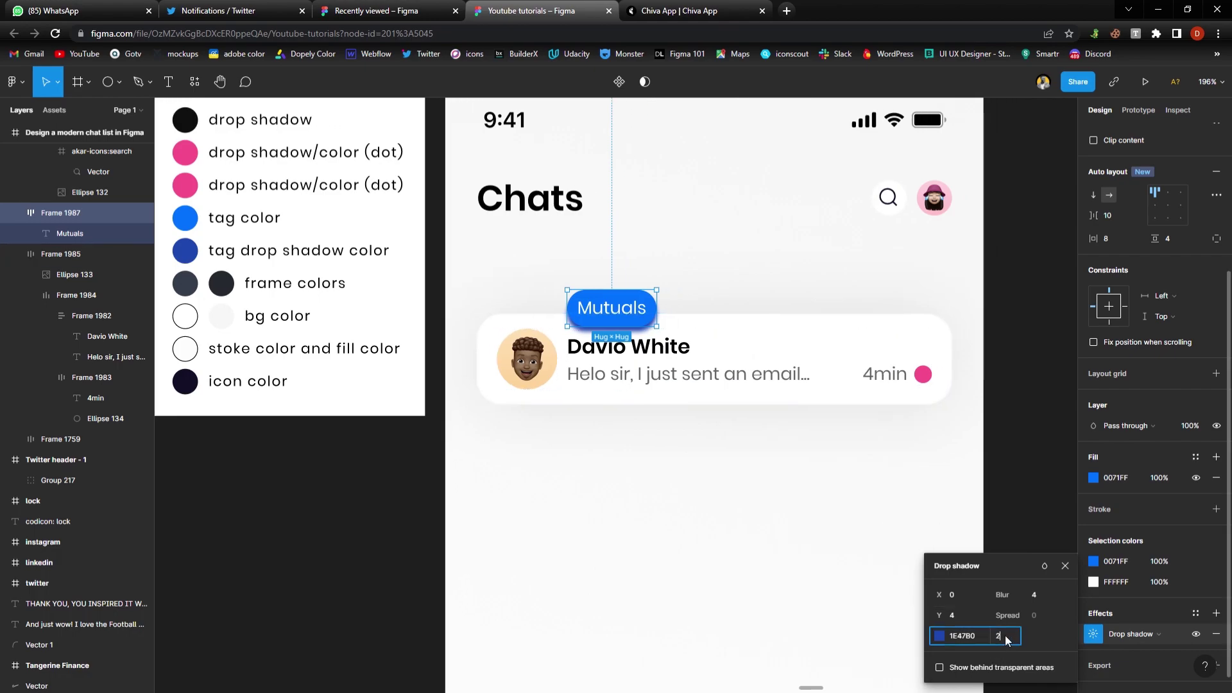
pyautogui.press('Return')
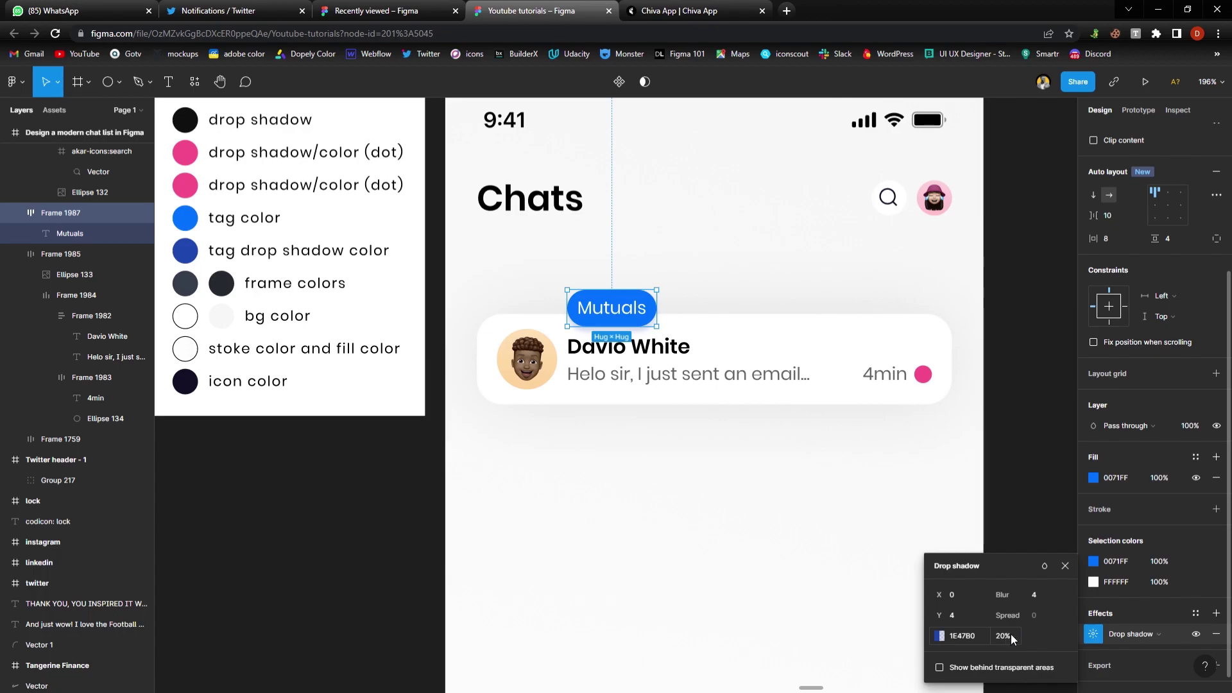
pyautogui.click(1035, 593)
pyautogui.press('Return')
pyautogui.click(1067, 564)
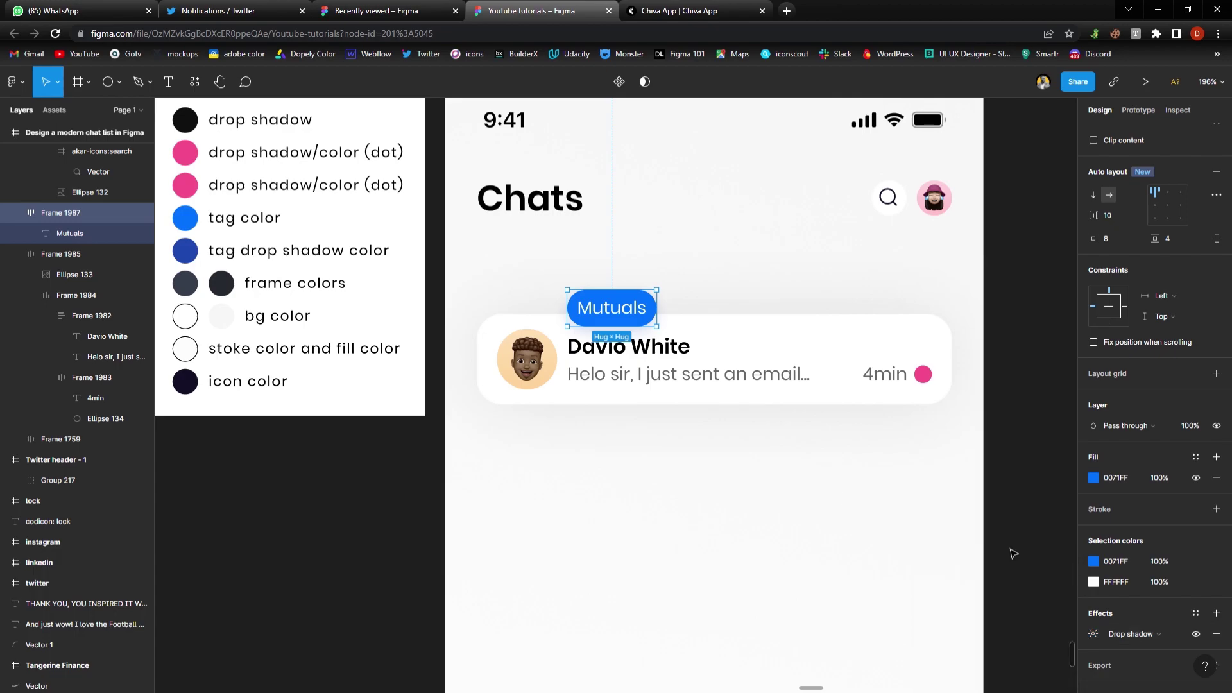
pyautogui.click(930, 379)
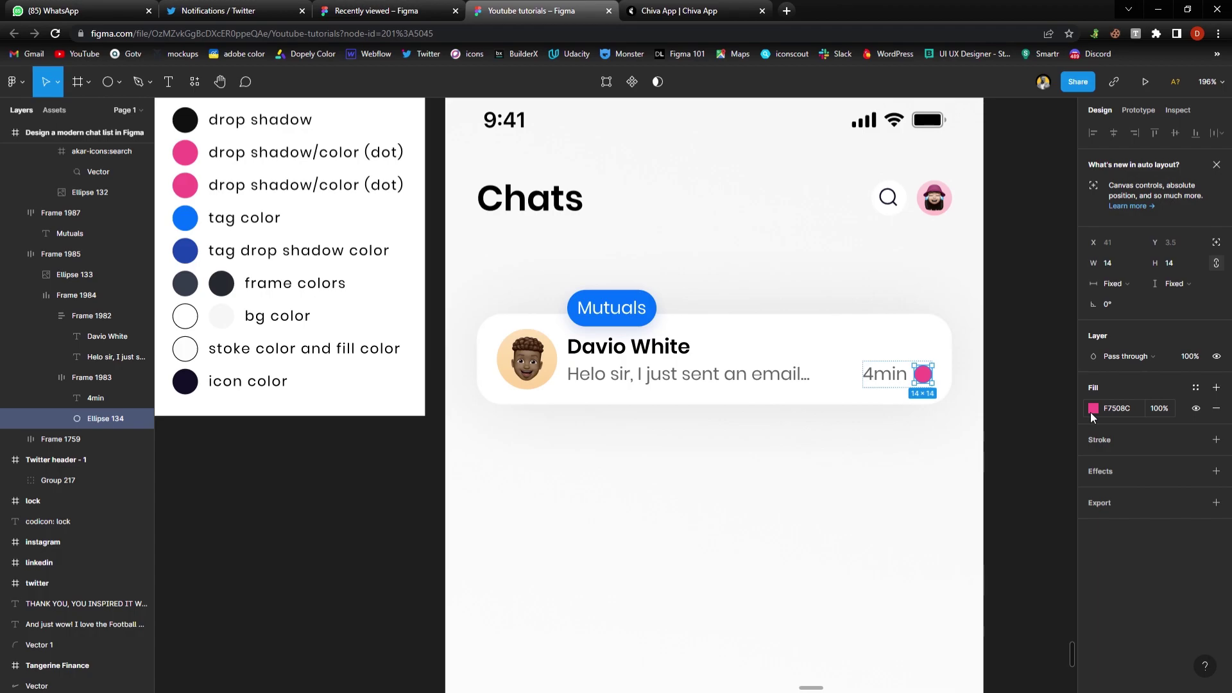
# Step: Add a drop shadow to the pink dot with colour F7508C sampled from the legend
pyautogui.click(1115, 469)
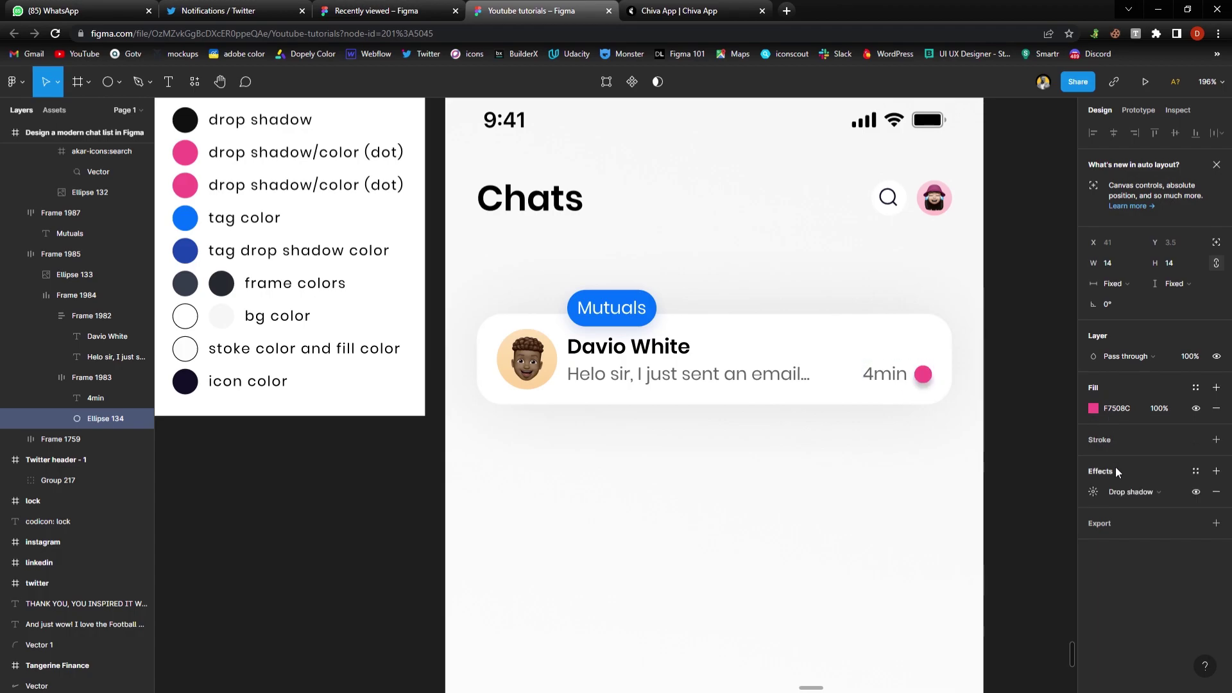
pyautogui.click(1093, 491)
pyautogui.click(940, 564)
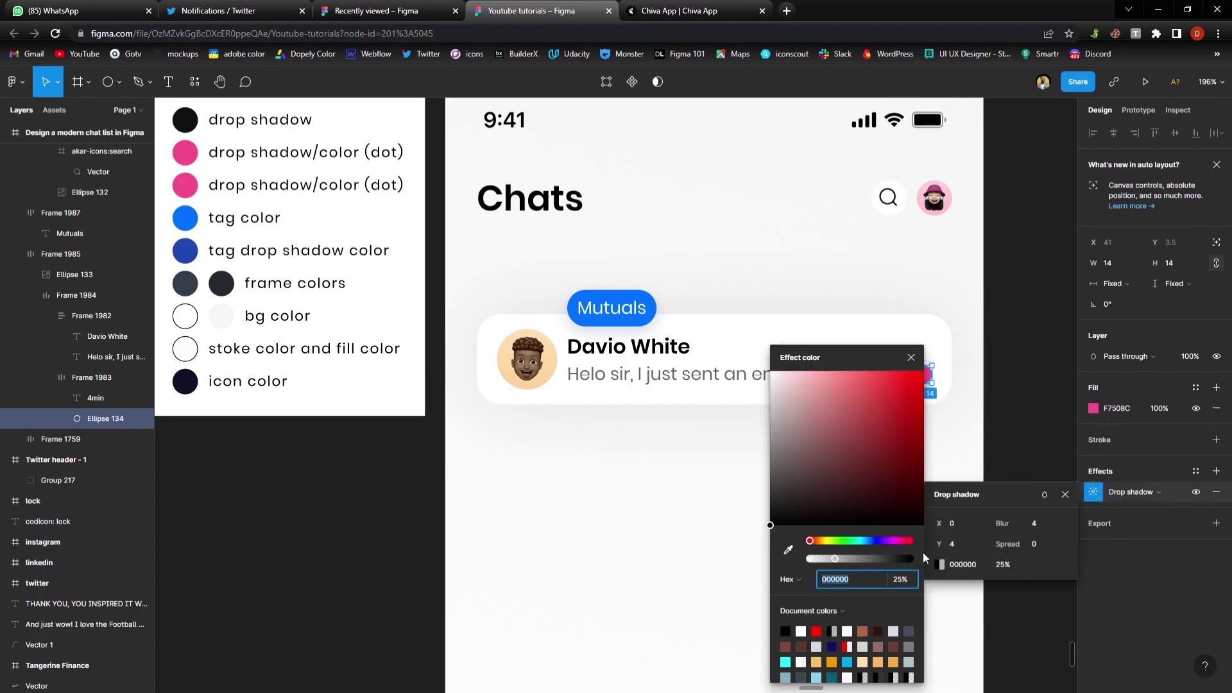
pyautogui.click(788, 549)
pyautogui.click(185, 155)
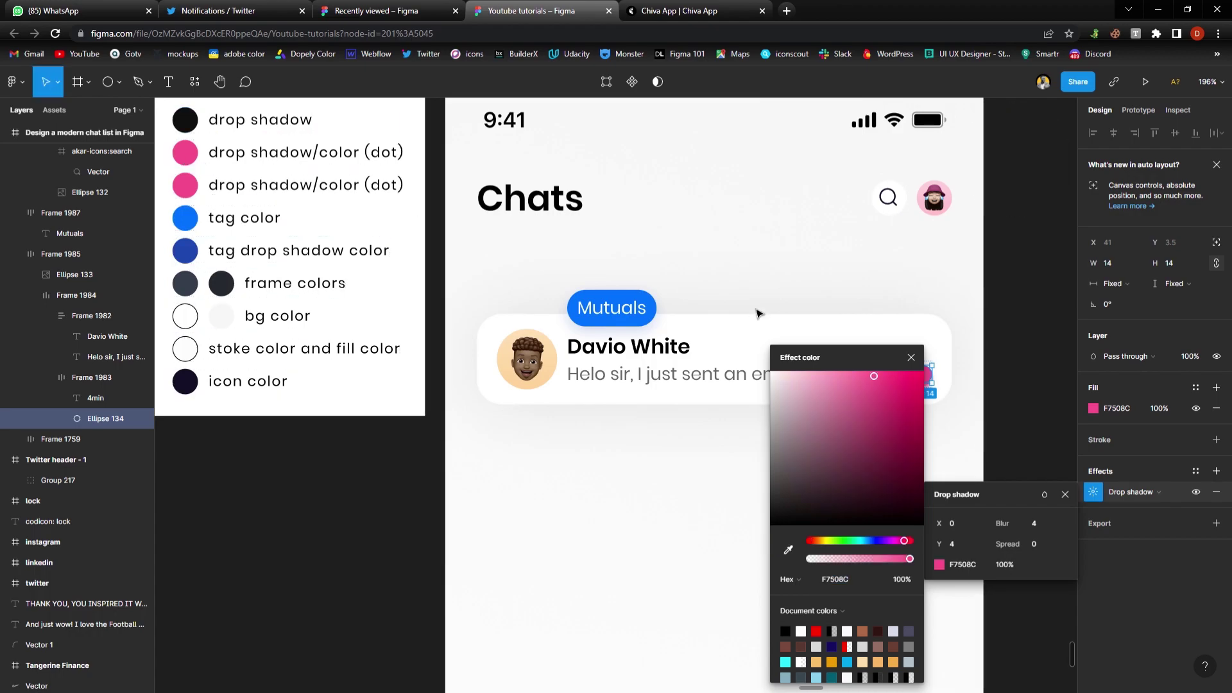
pyautogui.click(788, 551)
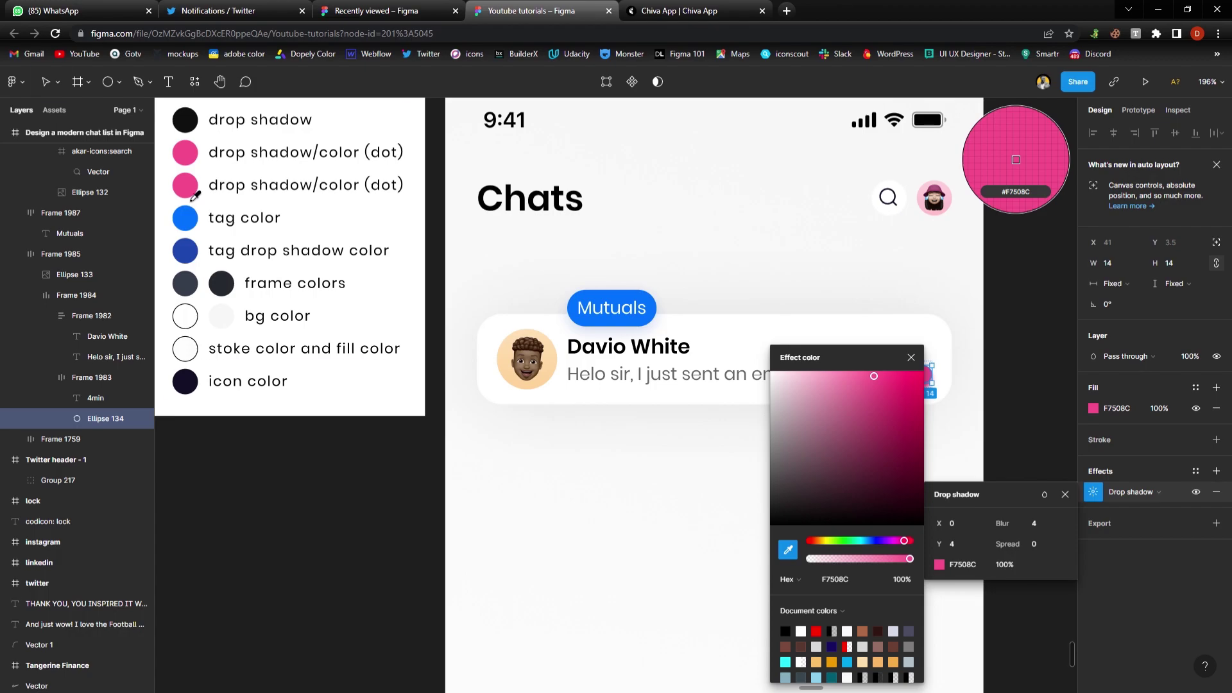
pyautogui.click(192, 197)
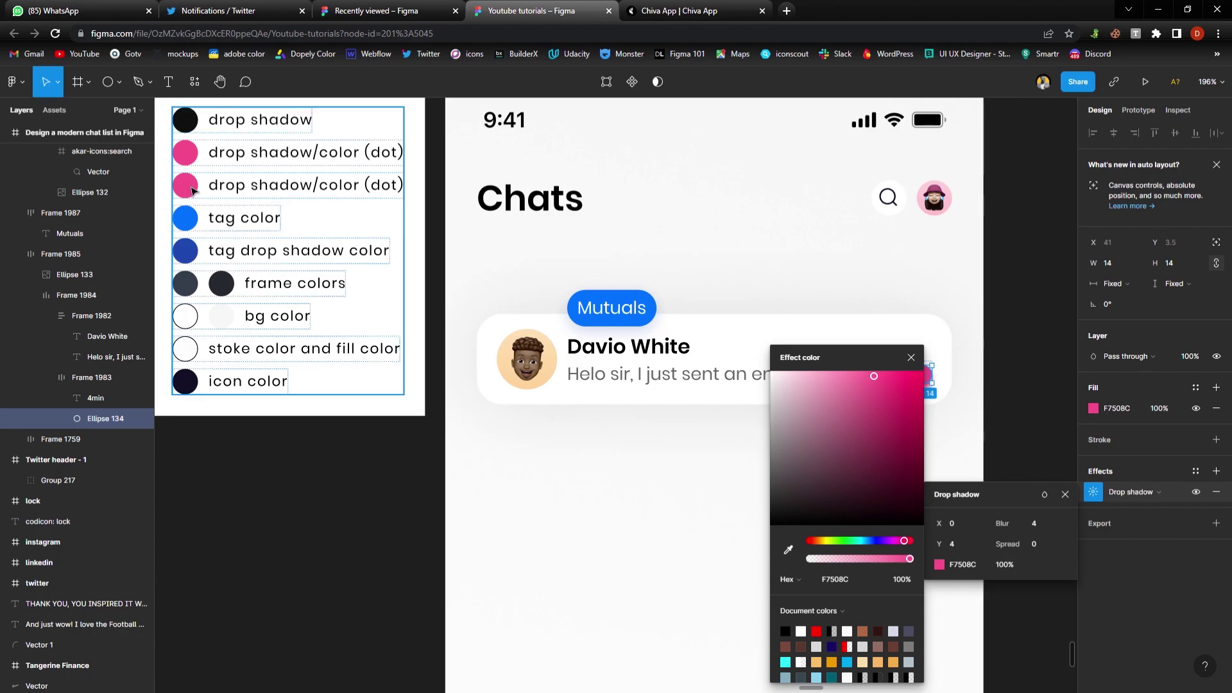
pyautogui.click(789, 555)
pyautogui.click(194, 162)
pyautogui.click(911, 357)
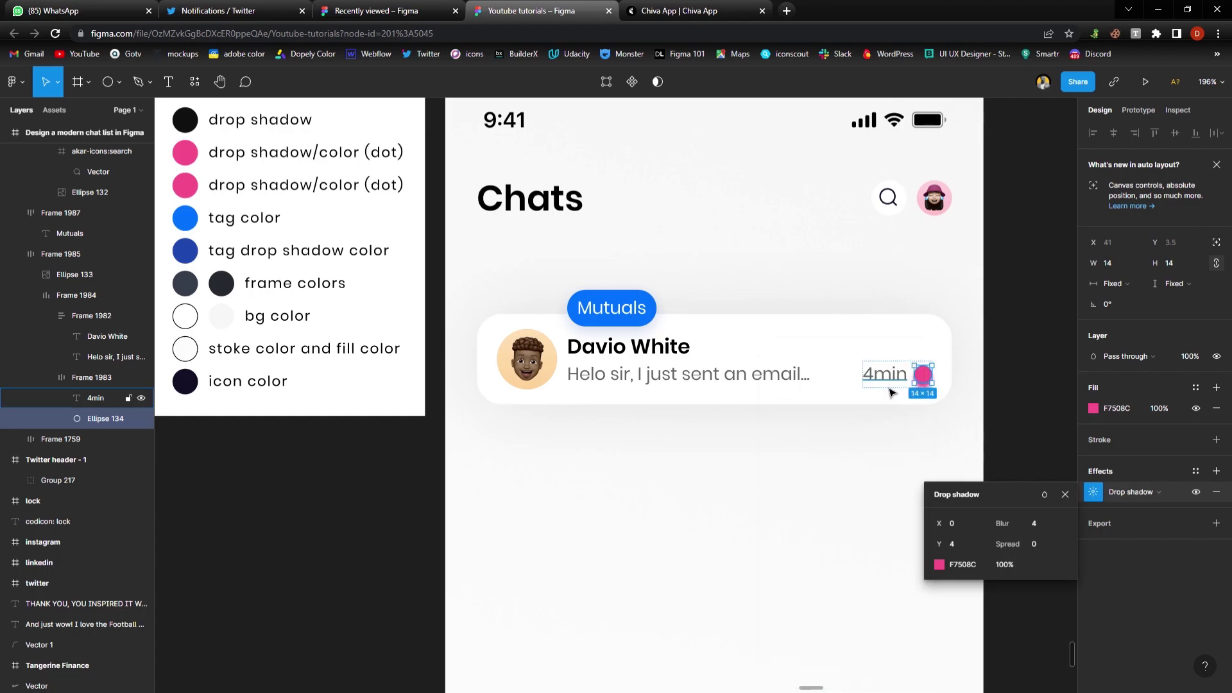
# Step: Set the pink dot's shadow to 28% opacity with a blur of 16
pyautogui.hscroll(2, 893, 392)
pyautogui.scroll(5, 854, 391)
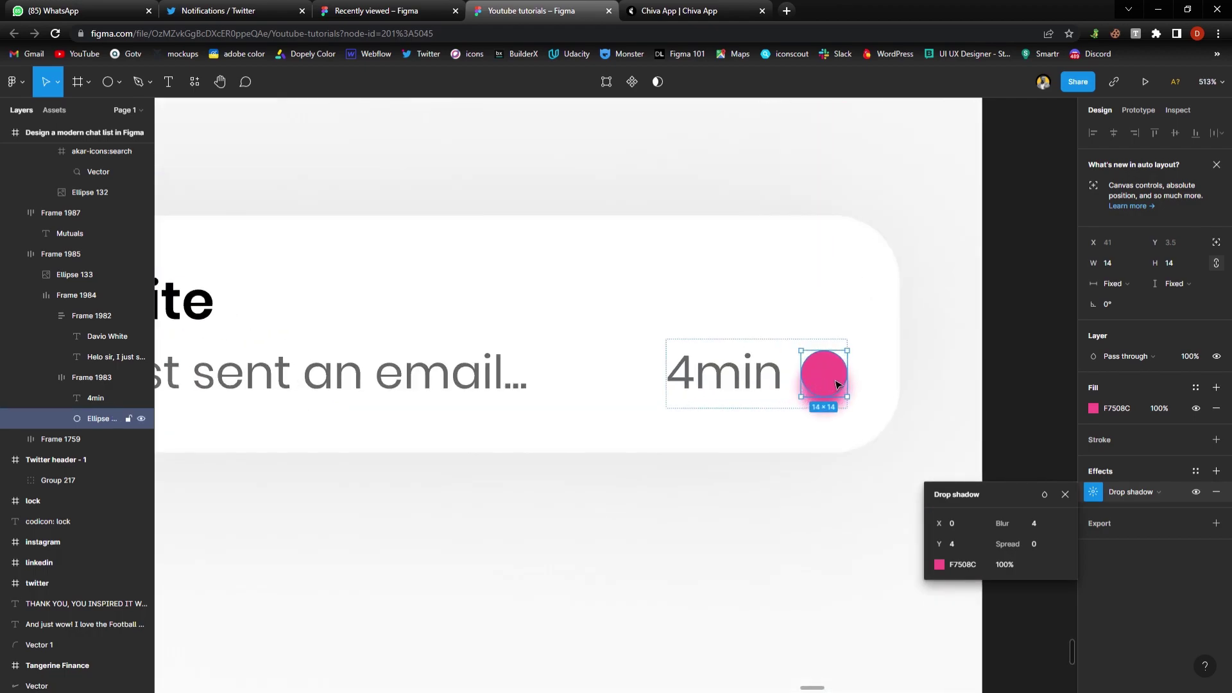
pyautogui.click(1004, 566)
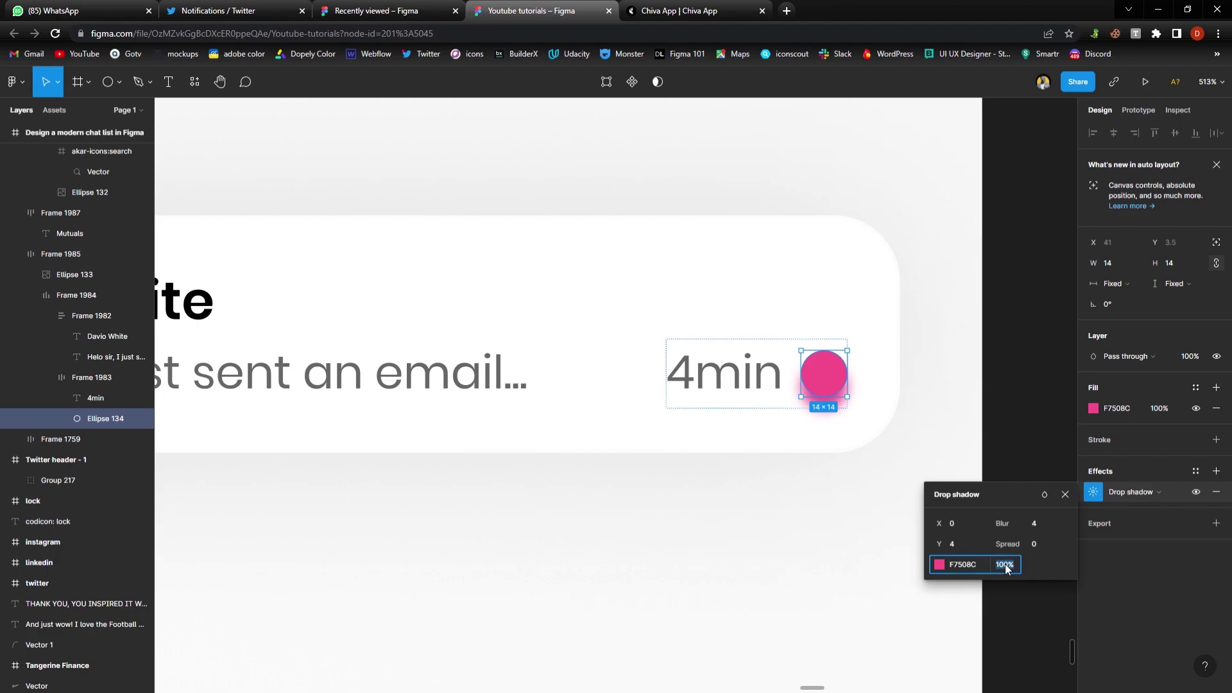
pyautogui.write('28')
pyautogui.press('Return')
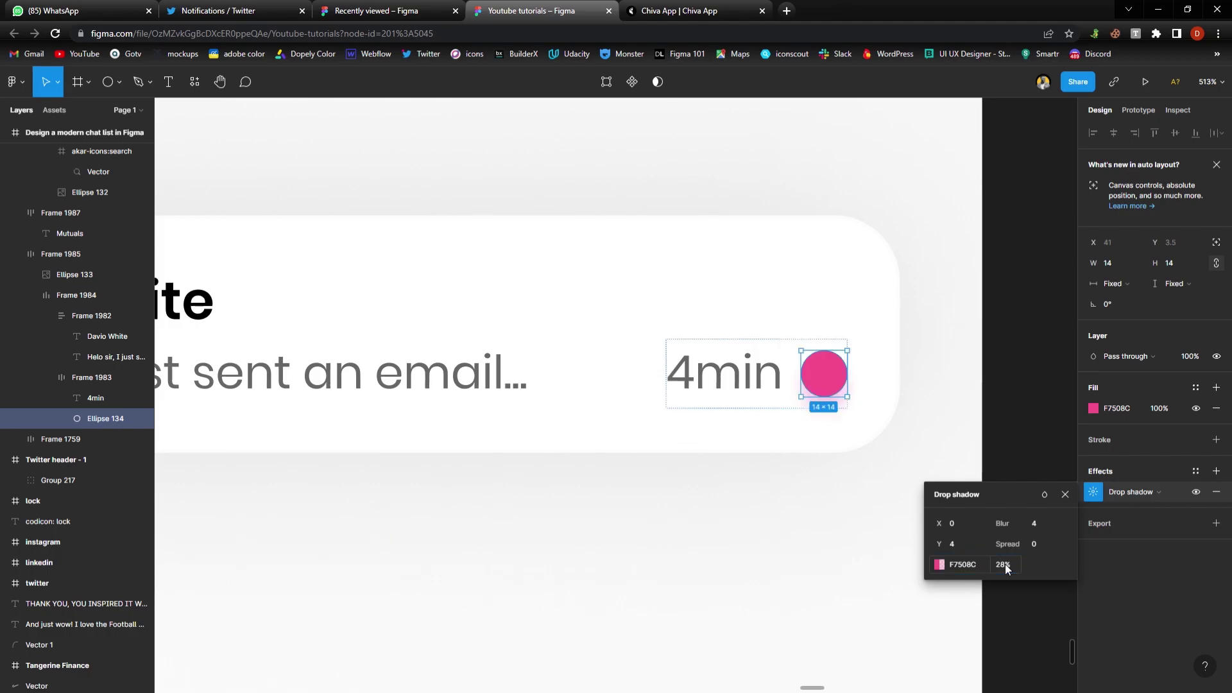
pyautogui.click(1038, 525)
pyautogui.press('Return')
# Step: Group the Mutuals tag together with its chat card
pyautogui.click(1067, 494)
pyautogui.click(660, 539)
pyautogui.scroll(-5, 460, 440)
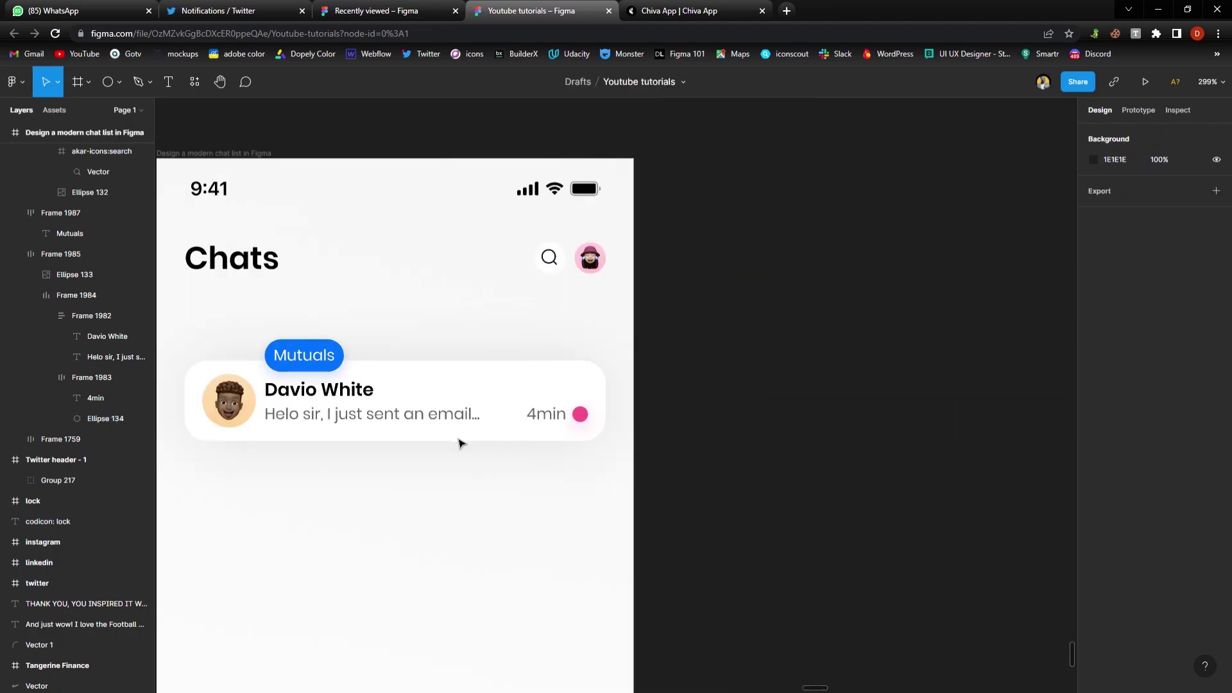
pyautogui.hscroll(-5, 459, 440)
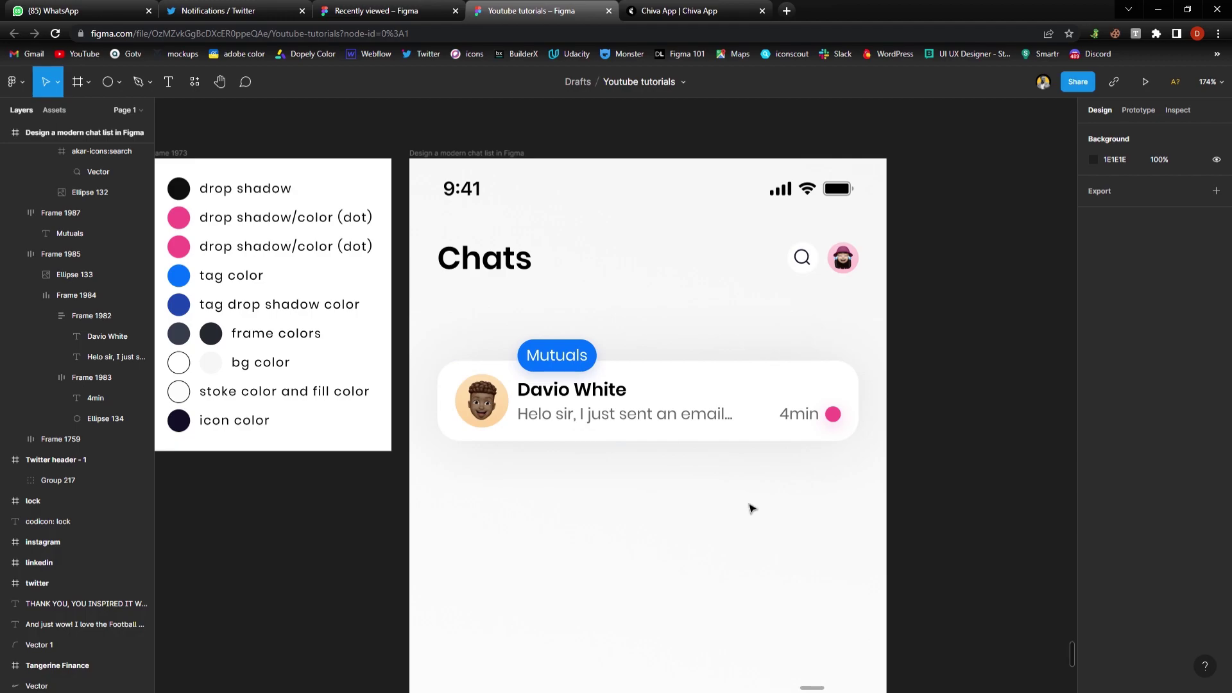
pyautogui.scroll(-1, 903, 451)
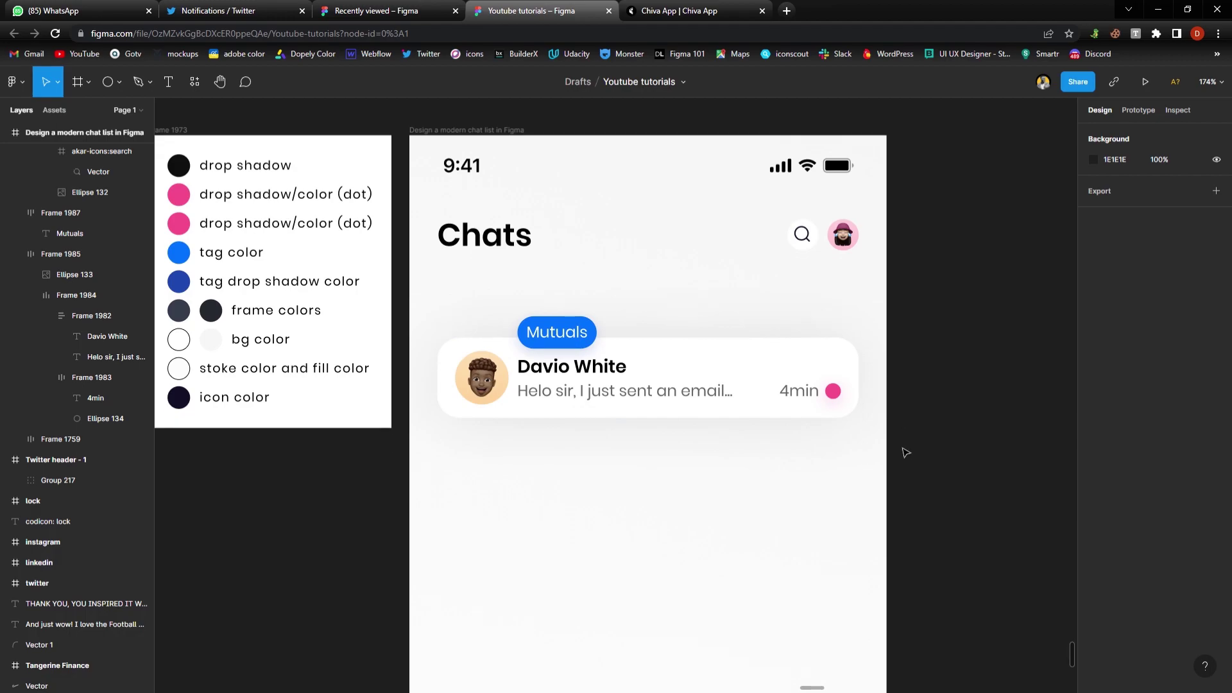
pyautogui.click(562, 333)
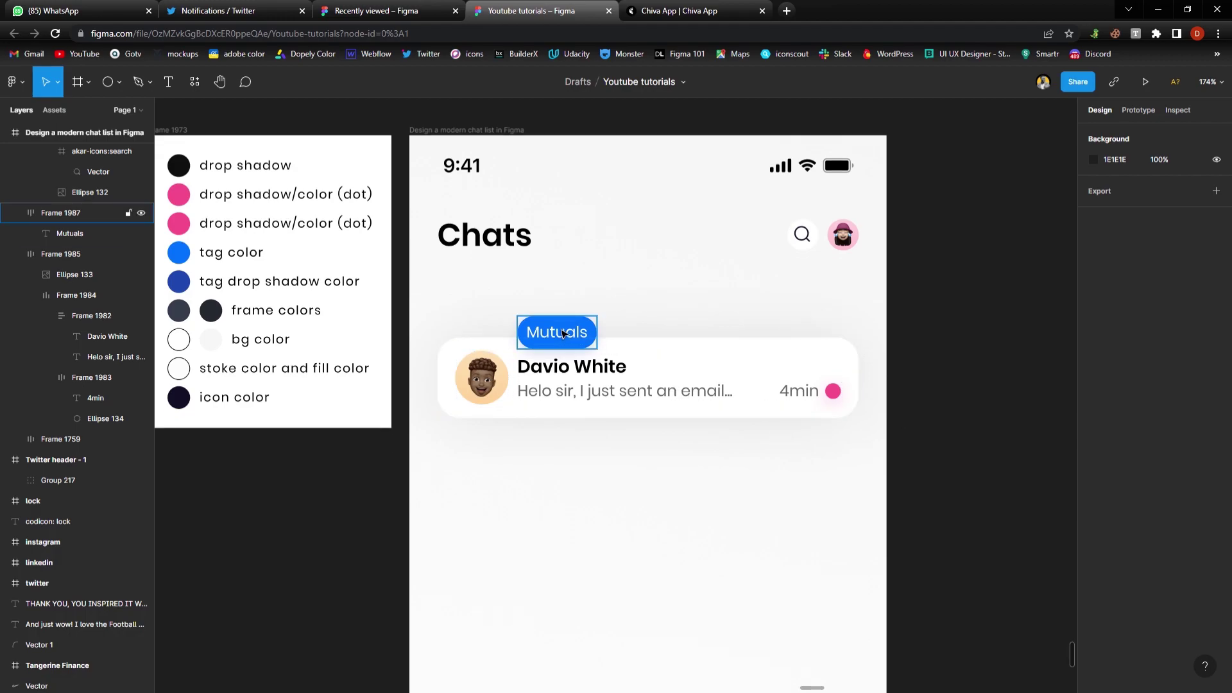
pyautogui.keyDown('shift'); pyautogui.click(614, 379); pyautogui.keyUp('shift')
pyautogui.hotkey('ctrl', 'g')
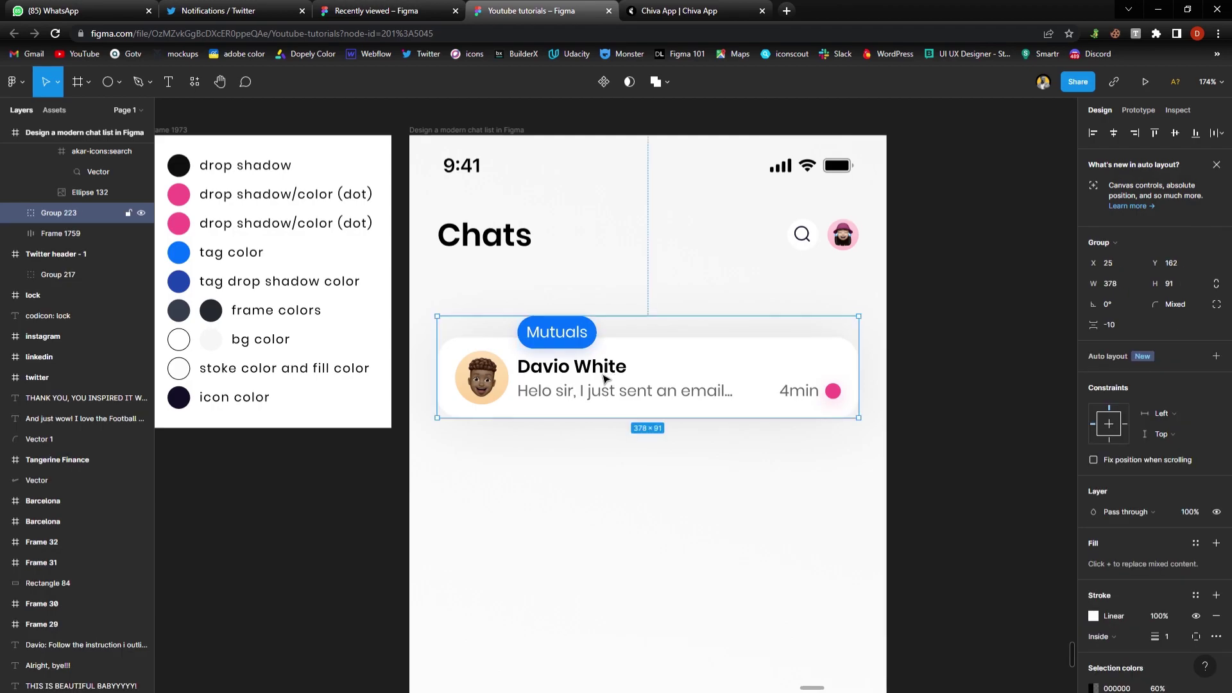
# Step: Place a copy of the card below the original and wrap both in a vertical auto layout spaced 22
pyautogui.moveTo(580, 339); pyautogui.dragTo(588, 472)
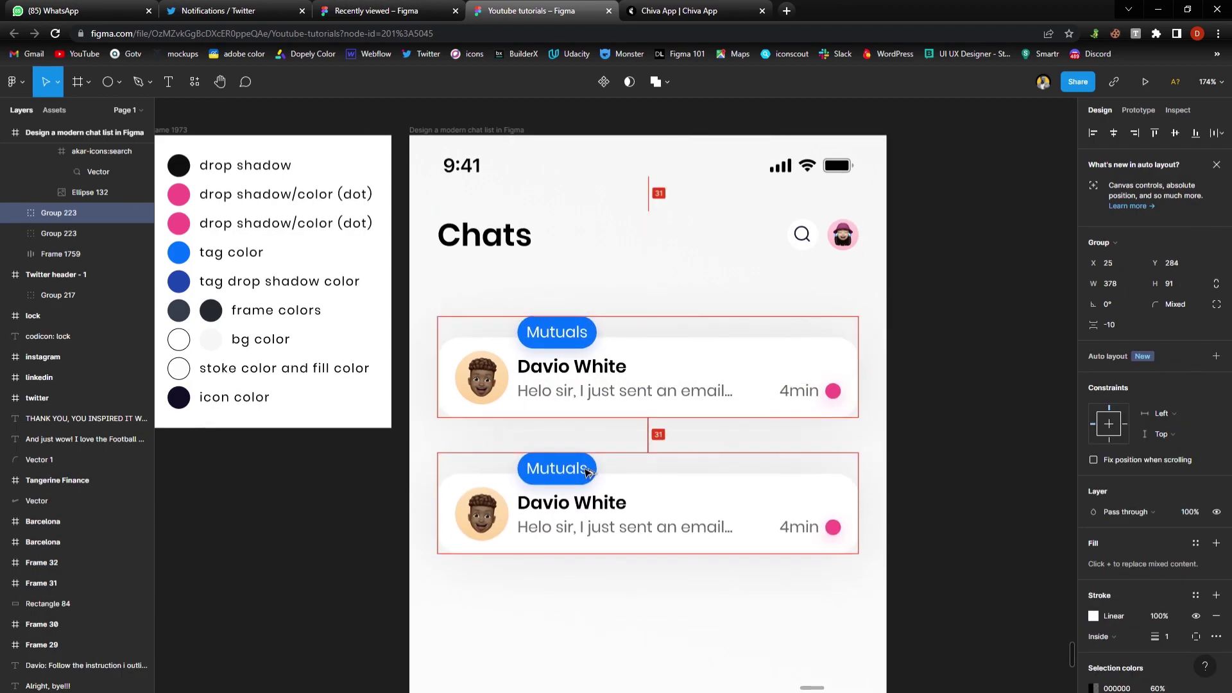
pyautogui.keyDown('shift'); pyautogui.click(580, 388); pyautogui.keyUp('shift')
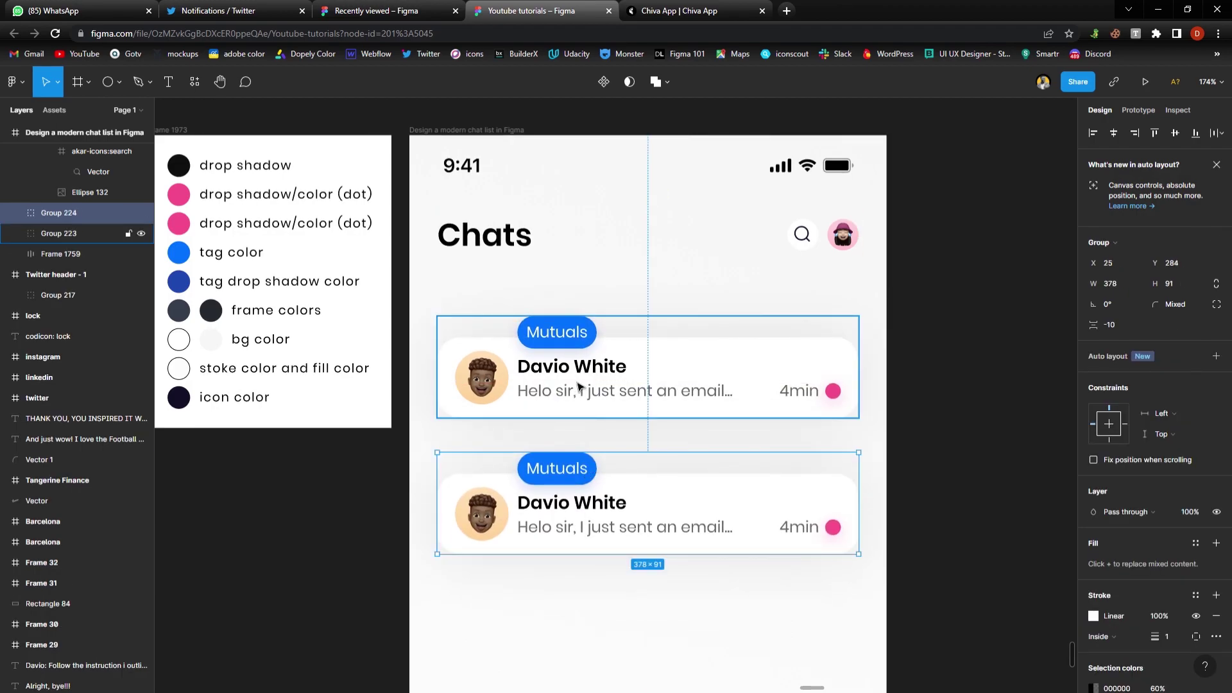
pyautogui.click(664, 625)
pyautogui.click(577, 486)
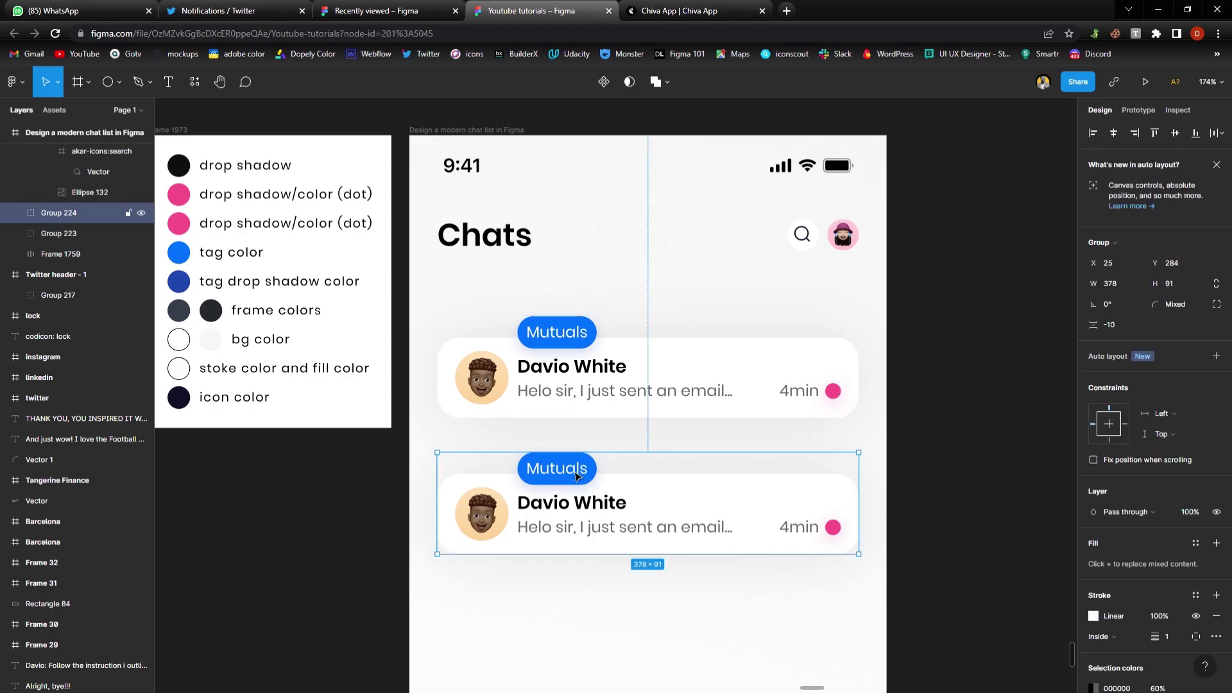
pyautogui.moveTo(577, 487); pyautogui.dragTo(578, 479)
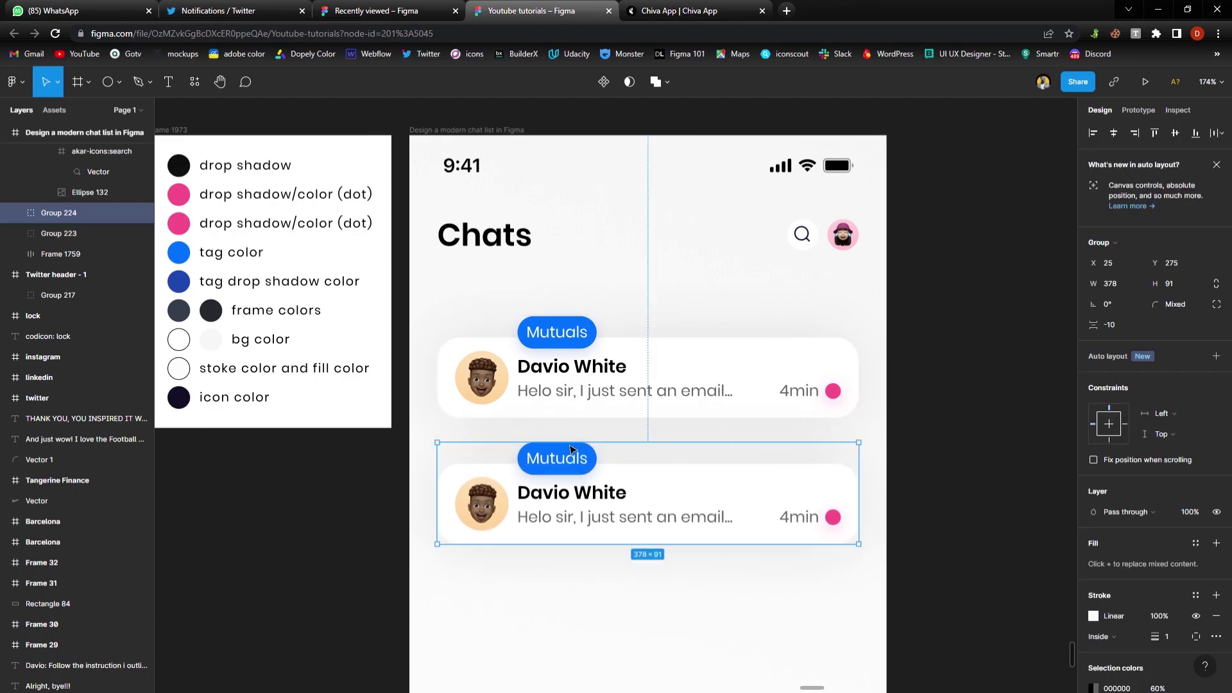
pyautogui.keyDown('shift'); pyautogui.click(567, 374); pyautogui.keyUp('shift')
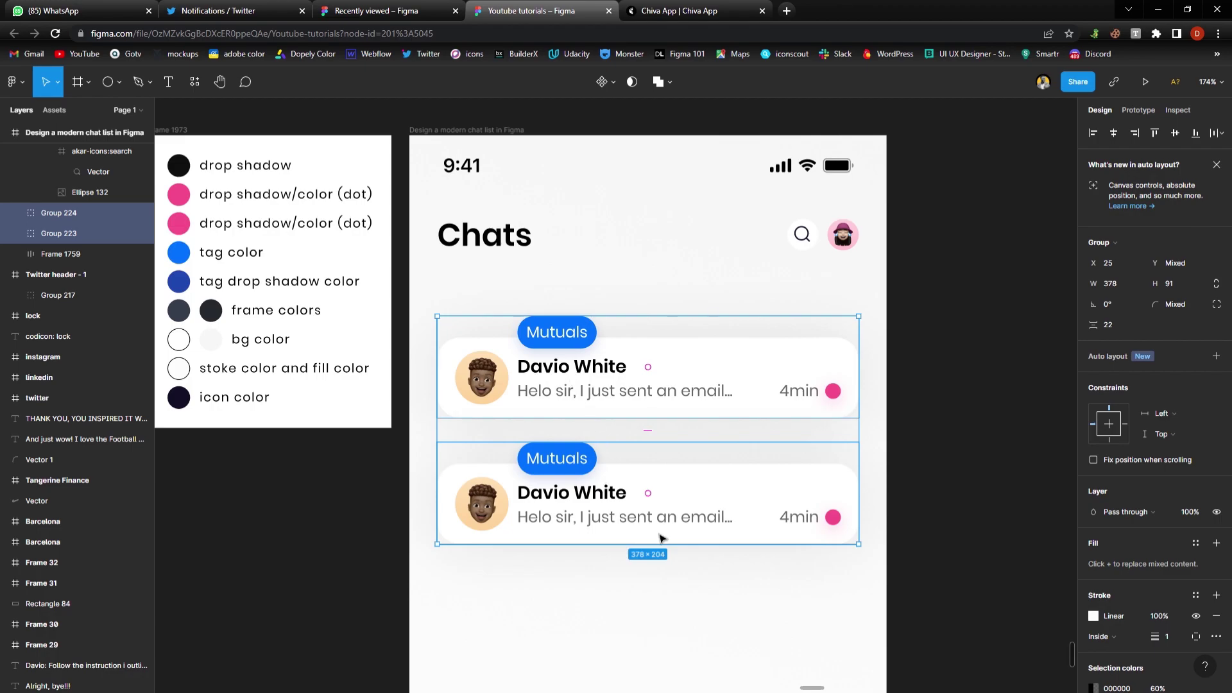
pyautogui.hotkey('shift', 'a')
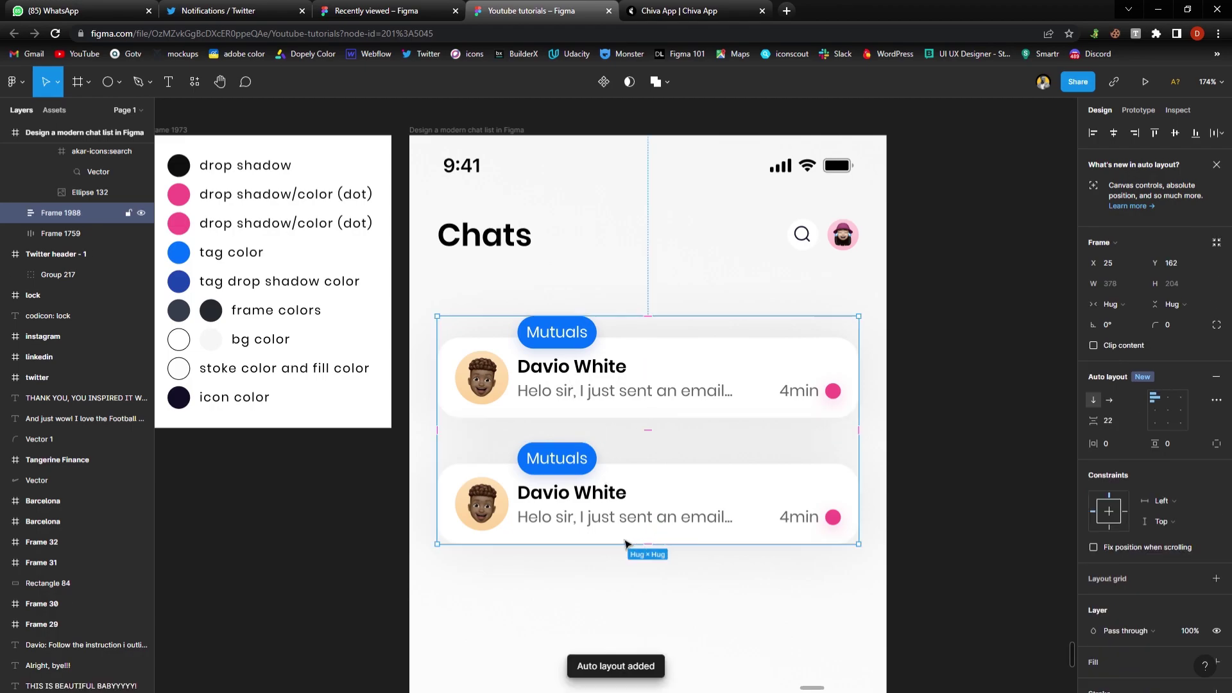
pyautogui.scroll(-2, 623, 543)
# Step: Duplicate the chat card in the auto-layout list until it holds six cards
pyautogui.scroll(-2, 623, 543)
pyautogui.scroll(-3, 626, 507)
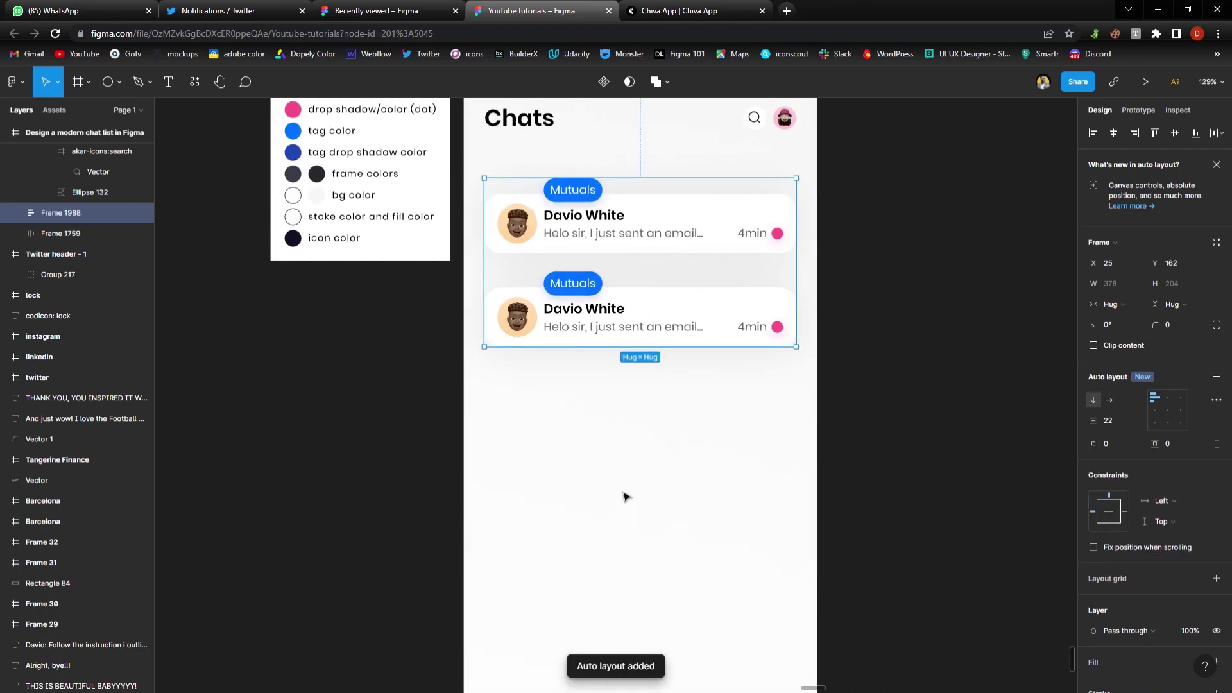
pyautogui.doubleClick(637, 313)
pyautogui.hotkey('ctrl', 'd')
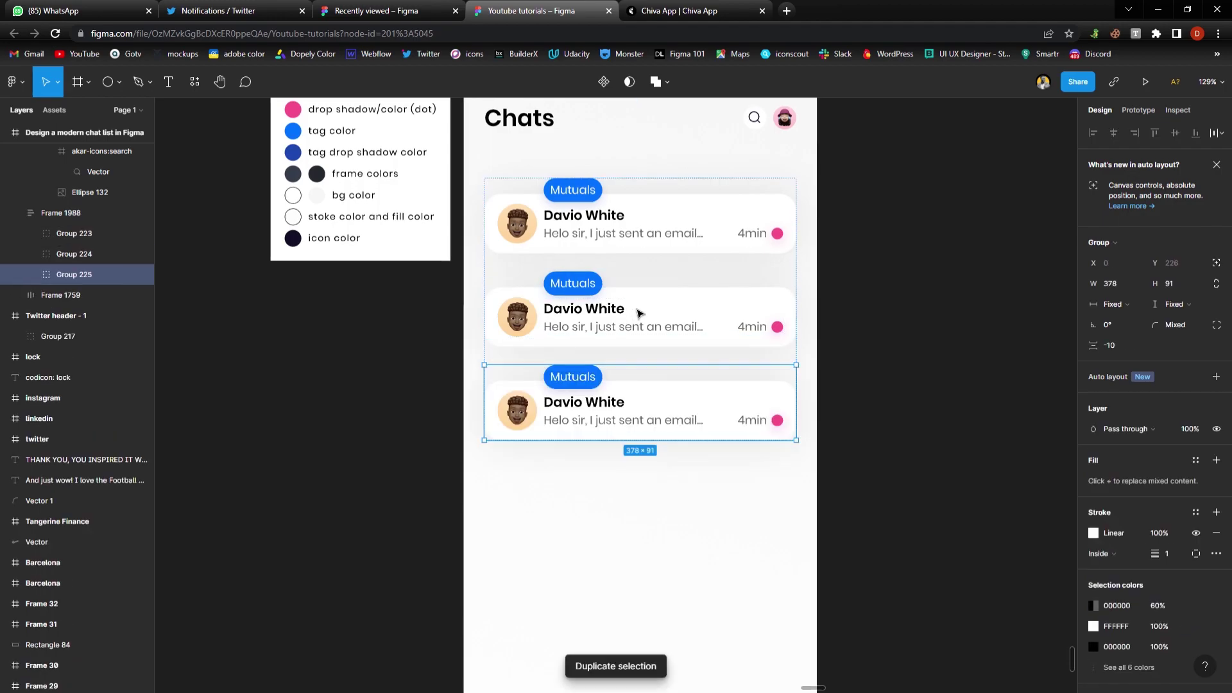
pyautogui.hotkey('ctrl', 'd')
pyautogui.hotkey('ctrl', 'd')
pyautogui.scroll(-3, 639, 314)
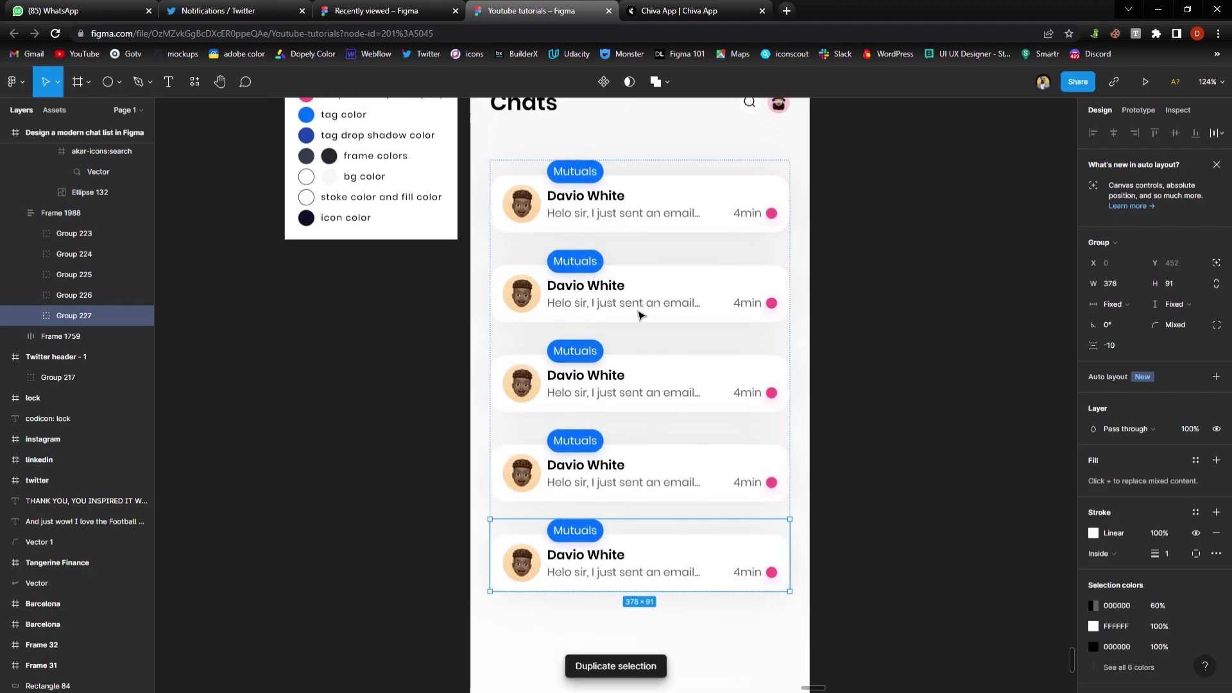
pyautogui.scroll(-1, 640, 314)
pyautogui.hotkey('ctrl', 'd')
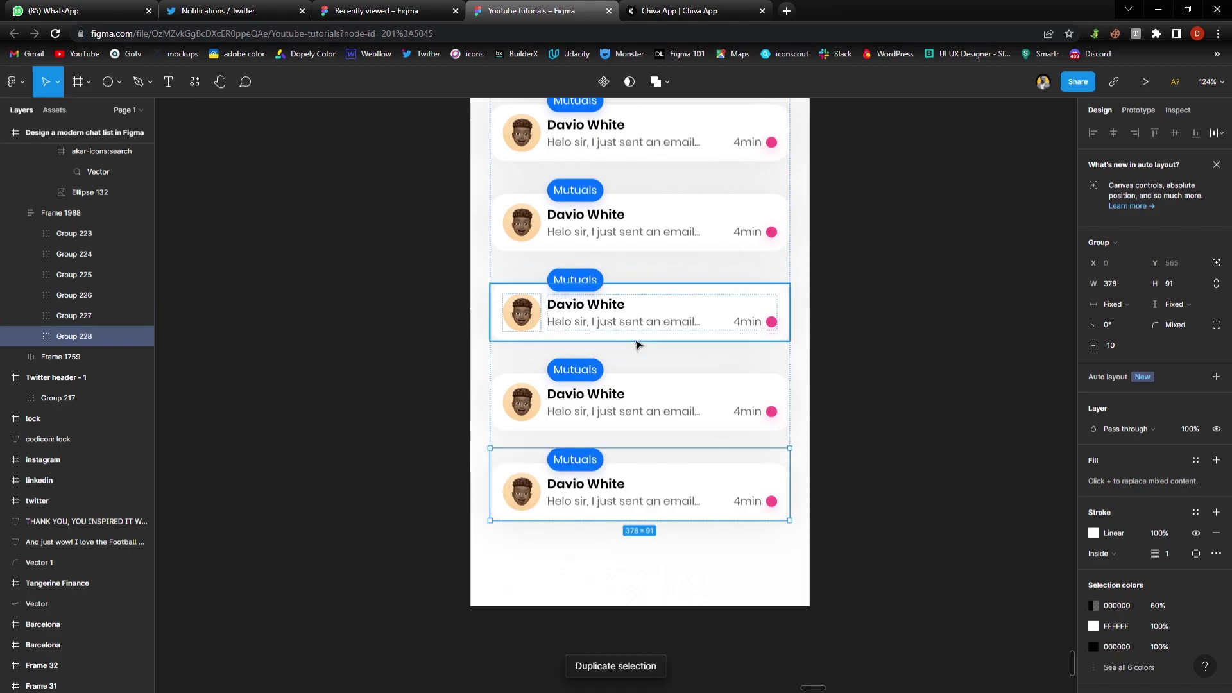
pyautogui.click(743, 564)
# Step: Draw a 428×90 rectangle across the bottom of the phone screen and fill it white (FFFFFF)
pyautogui.press('r')
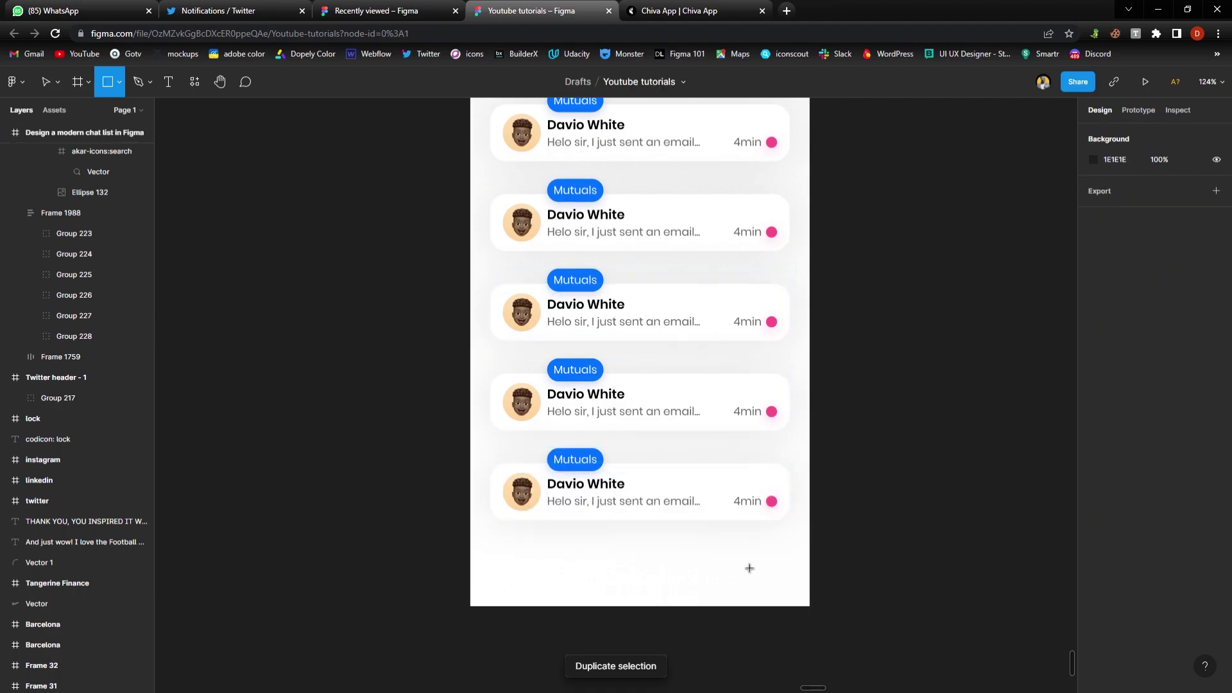
pyautogui.moveTo(810, 557)
pyautogui.mouseDown()
pyautogui.moveTo(774, 534)
pyautogui.moveTo(480, 555)
pyautogui.mouseUp()
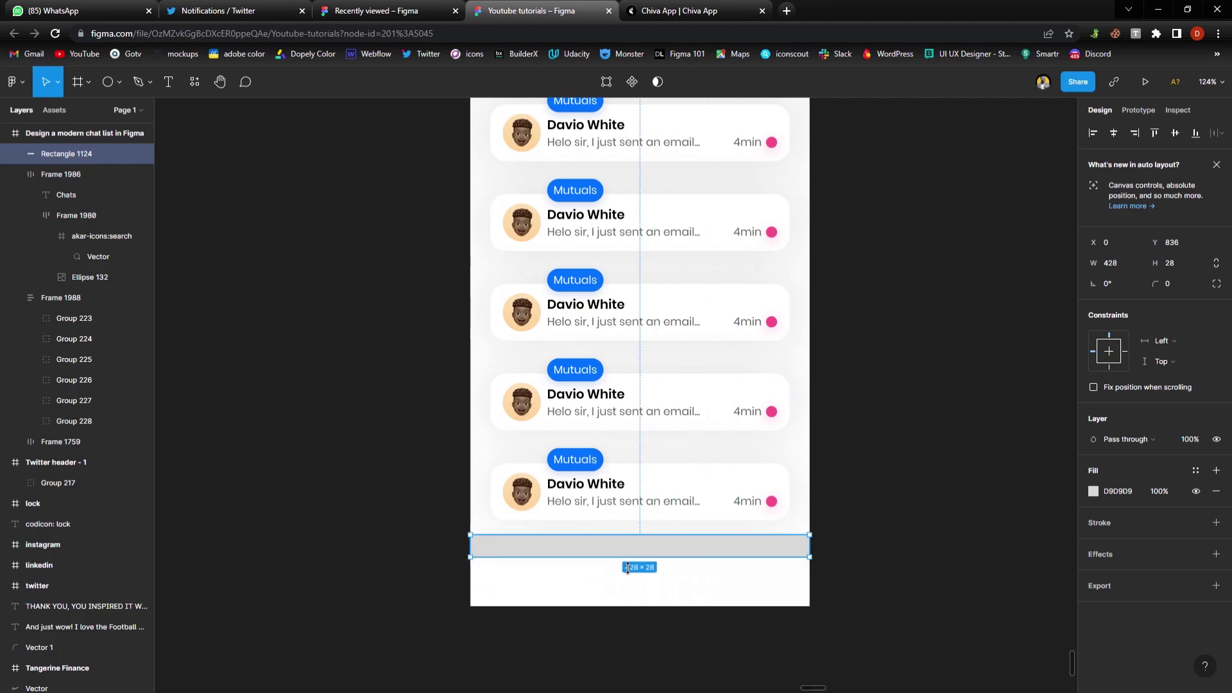
pyautogui.moveTo(629, 569); pyautogui.dragTo(634, 616)
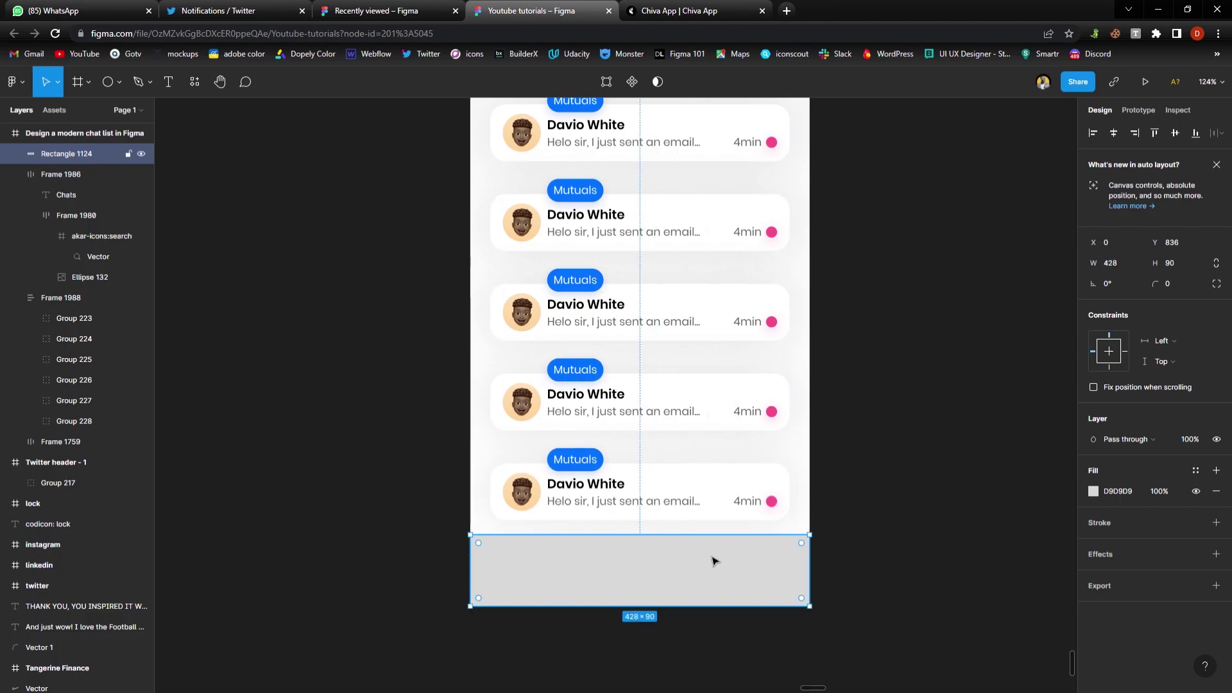
pyautogui.press('i')
pyautogui.click(718, 474)
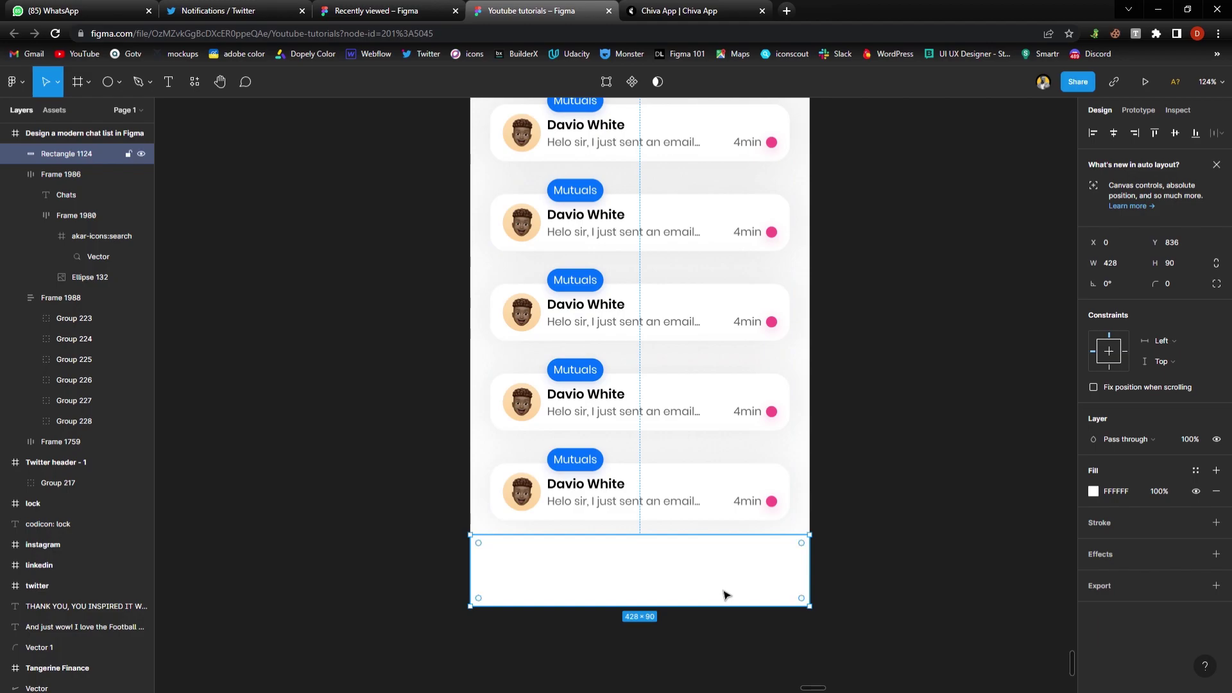
# Step: Duplicate the last chat card, then delete the extra copy
pyautogui.click(706, 496)
pyautogui.click(707, 496)
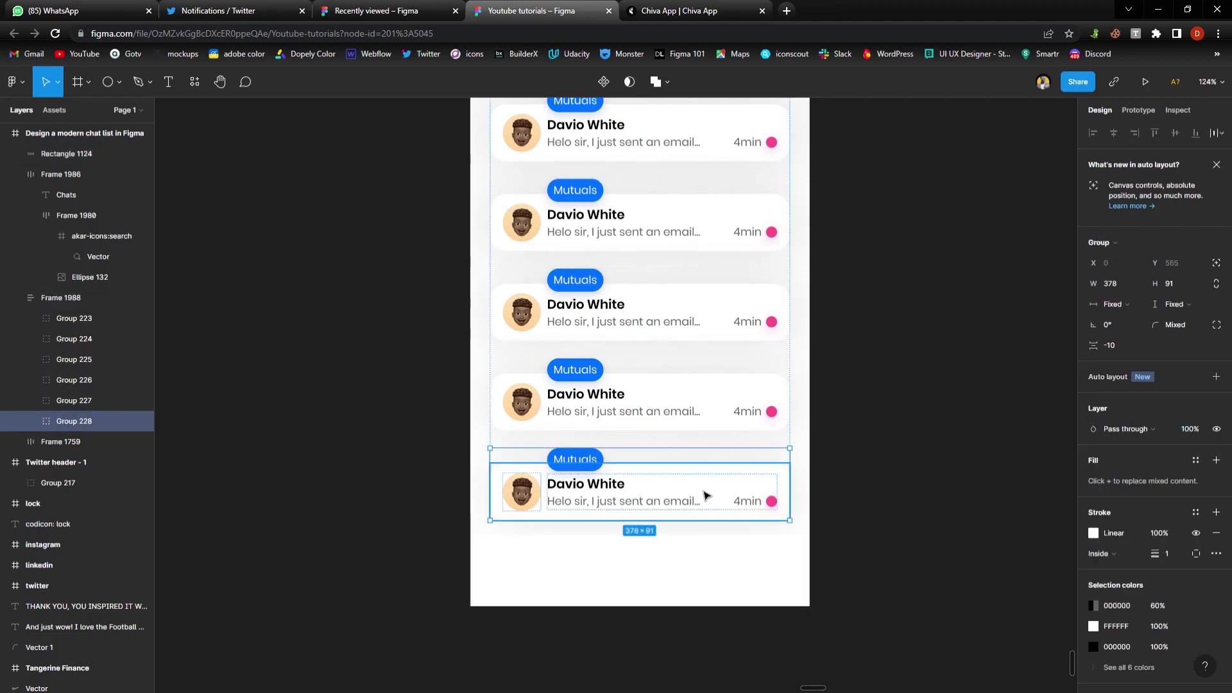
pyautogui.hotkey('ctrl', 'd')
pyautogui.press('Delete')
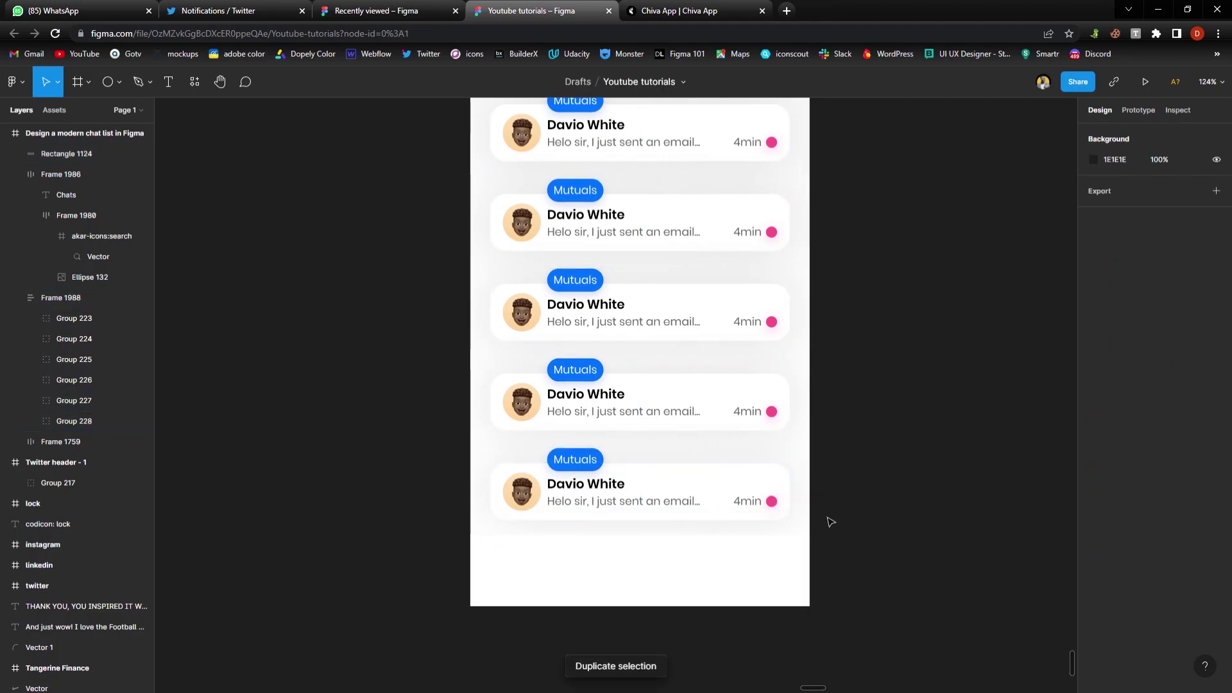
# Step: Nudge the chat list frame (Frame 1988) slightly upward
pyautogui.scroll(3, 651, 498)
pyautogui.scroll(-2, 648, 504)
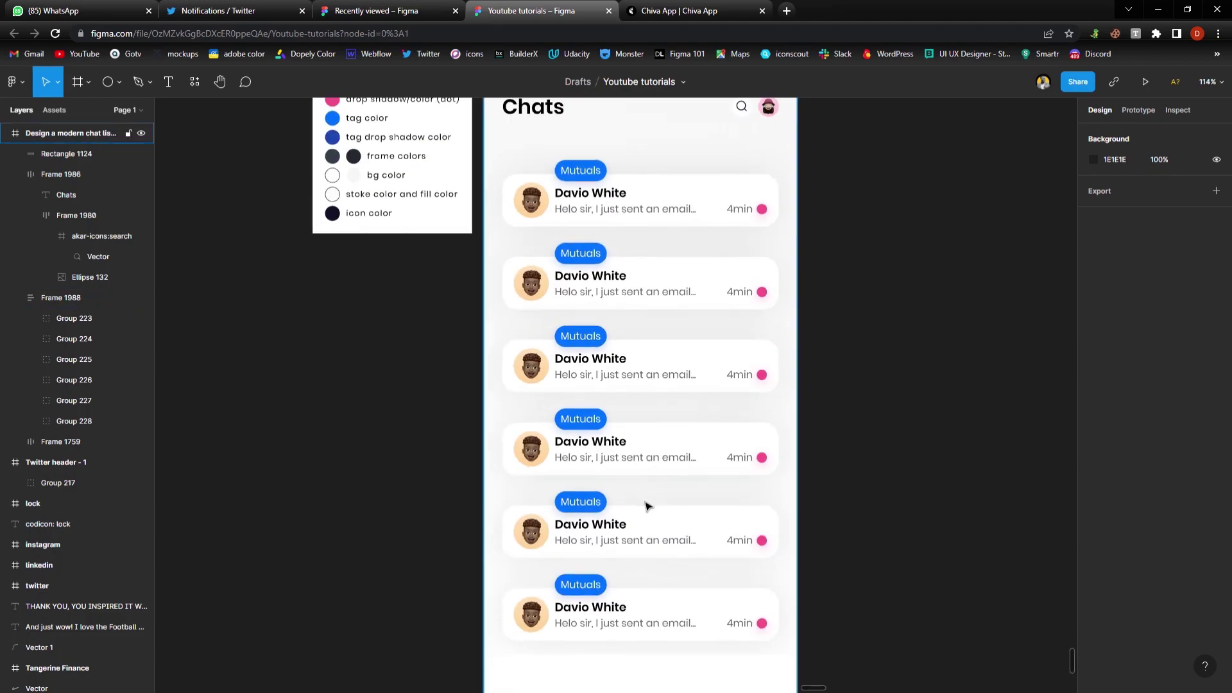
pyautogui.scroll(-2, 647, 506)
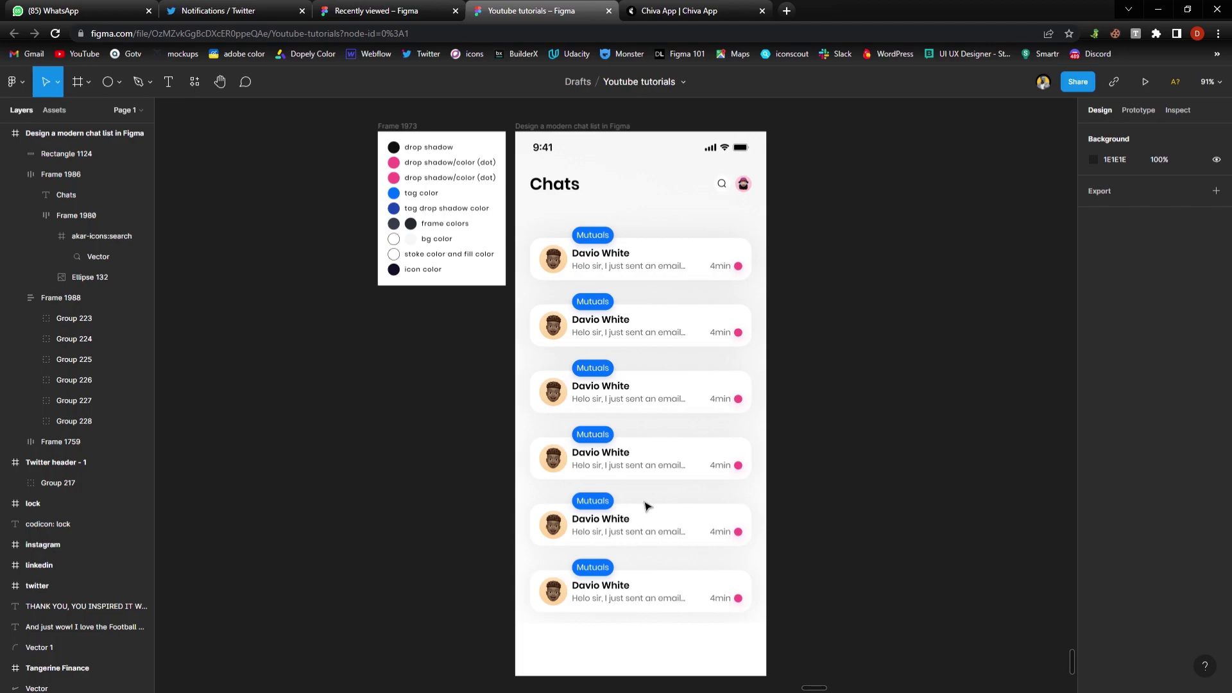
pyautogui.scroll(-1, 647, 506)
pyautogui.click(619, 306)
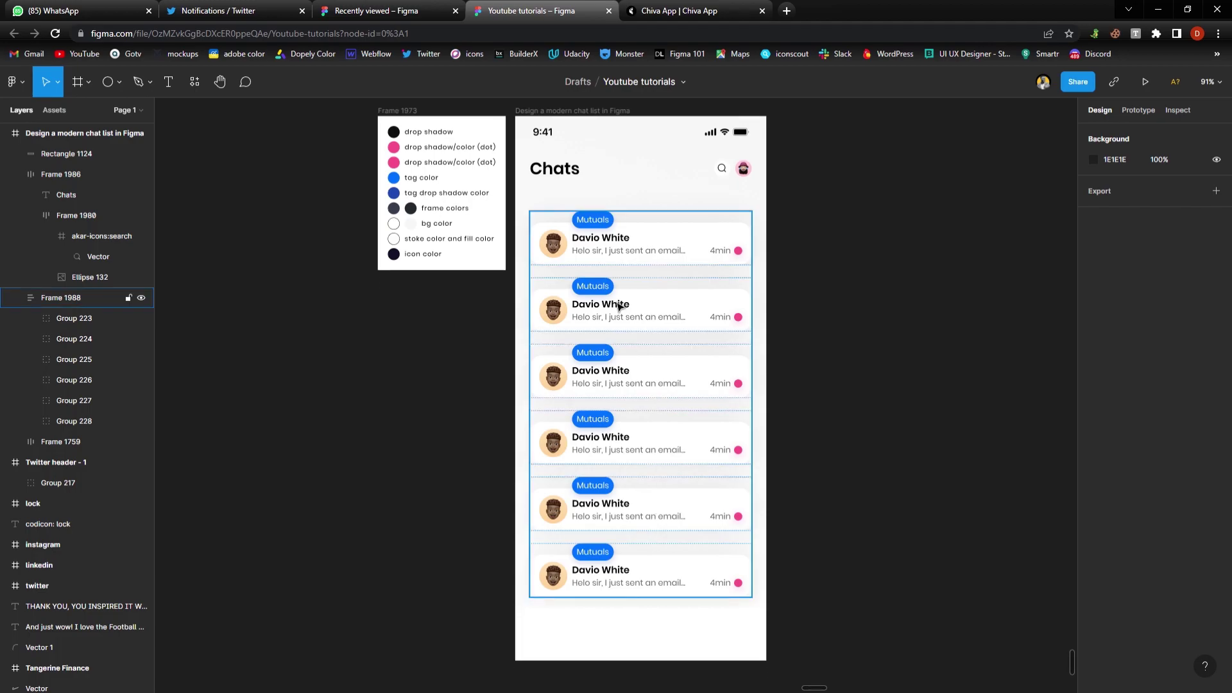
pyautogui.click(620, 306)
pyautogui.hotkey('shift', 'Up')
pyautogui.hotkey('shift', 'Up')
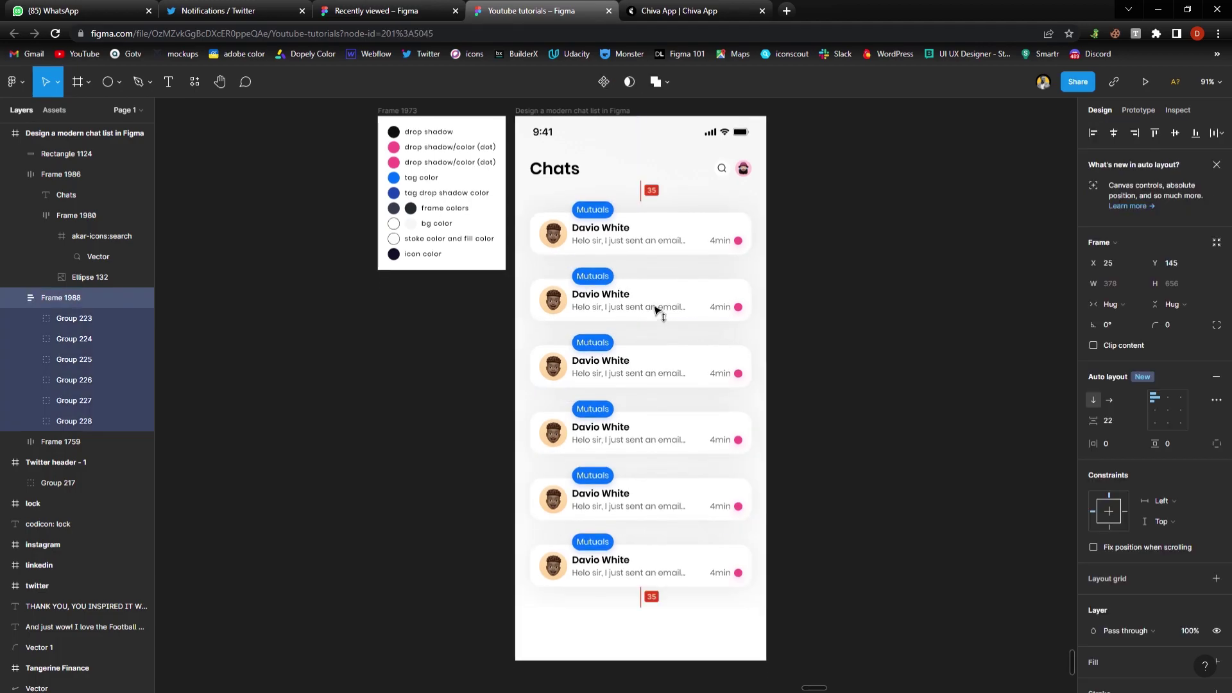
pyautogui.press('Up')
pyautogui.press('Up')
pyautogui.press('Up')
pyautogui.press('Up')
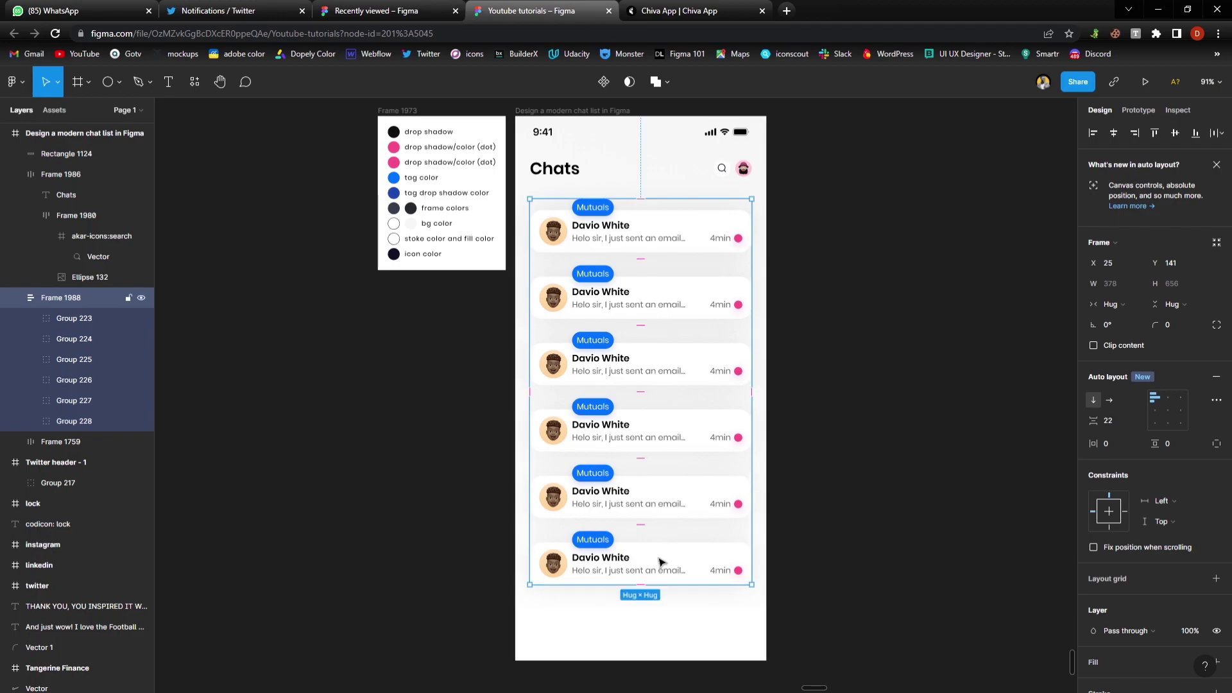
# Step: Duplicate the last chat card to add a seventh card beneath the white bar
pyautogui.click(661, 562)
pyautogui.hotkey('ctrl', 'd')
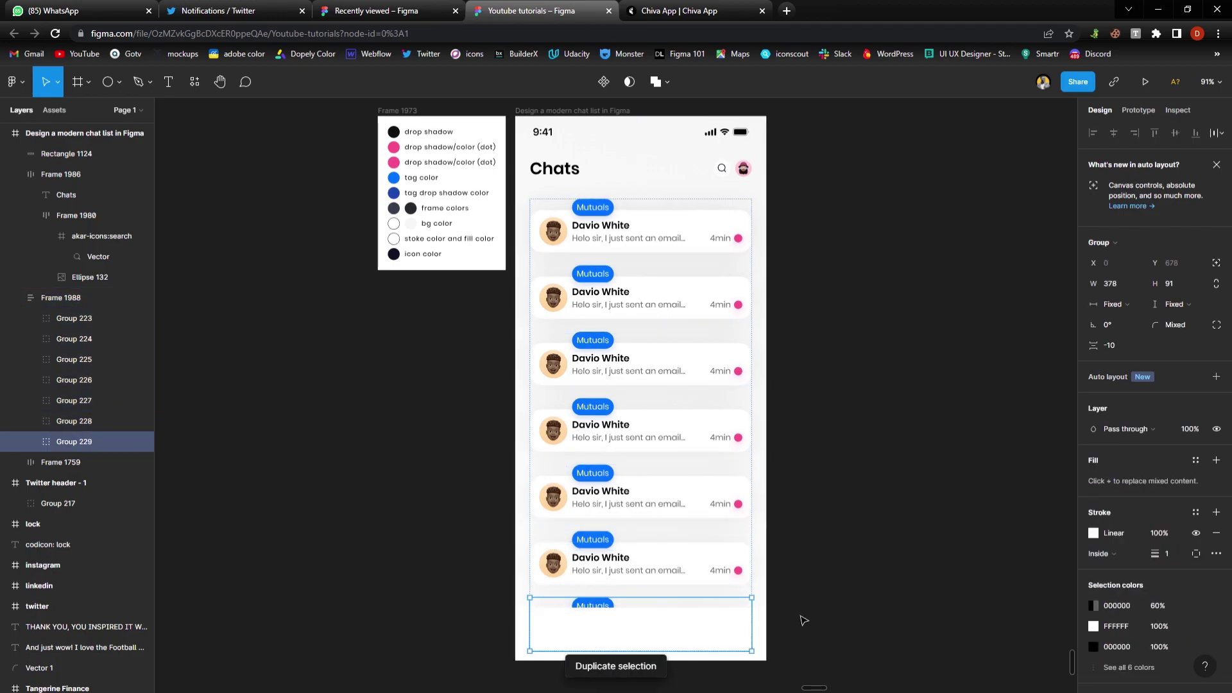
pyautogui.click(804, 620)
pyautogui.hscroll(1, 642, 539)
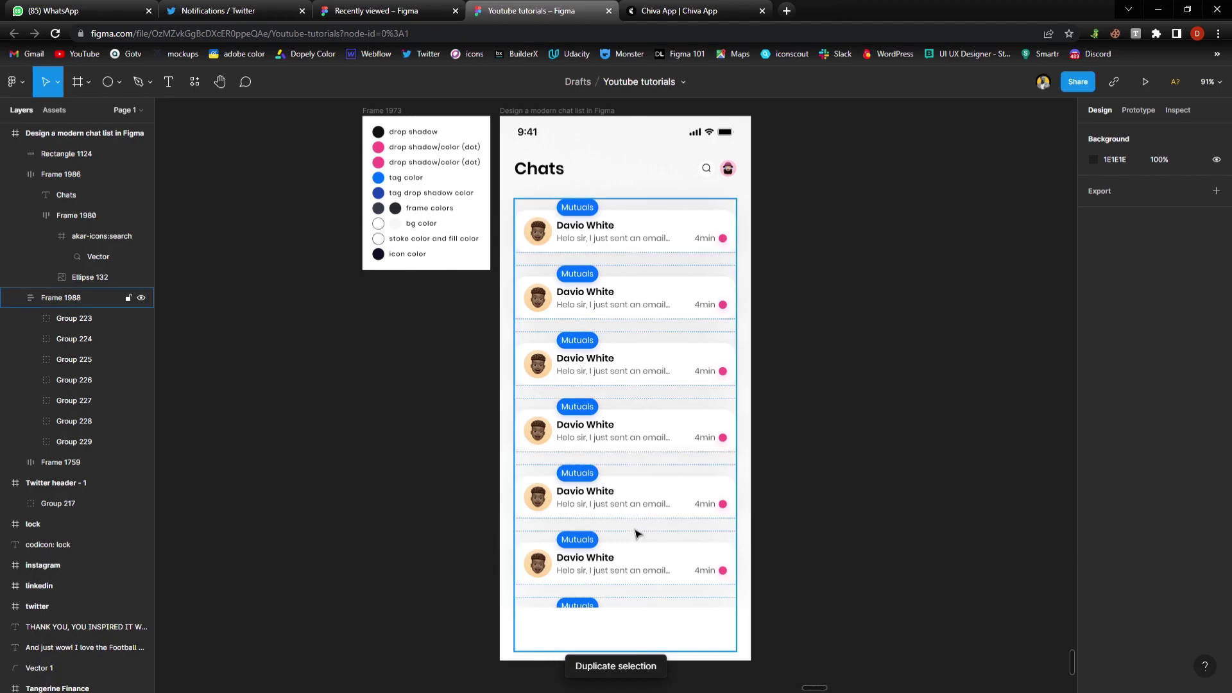
pyautogui.hscroll(1, 637, 534)
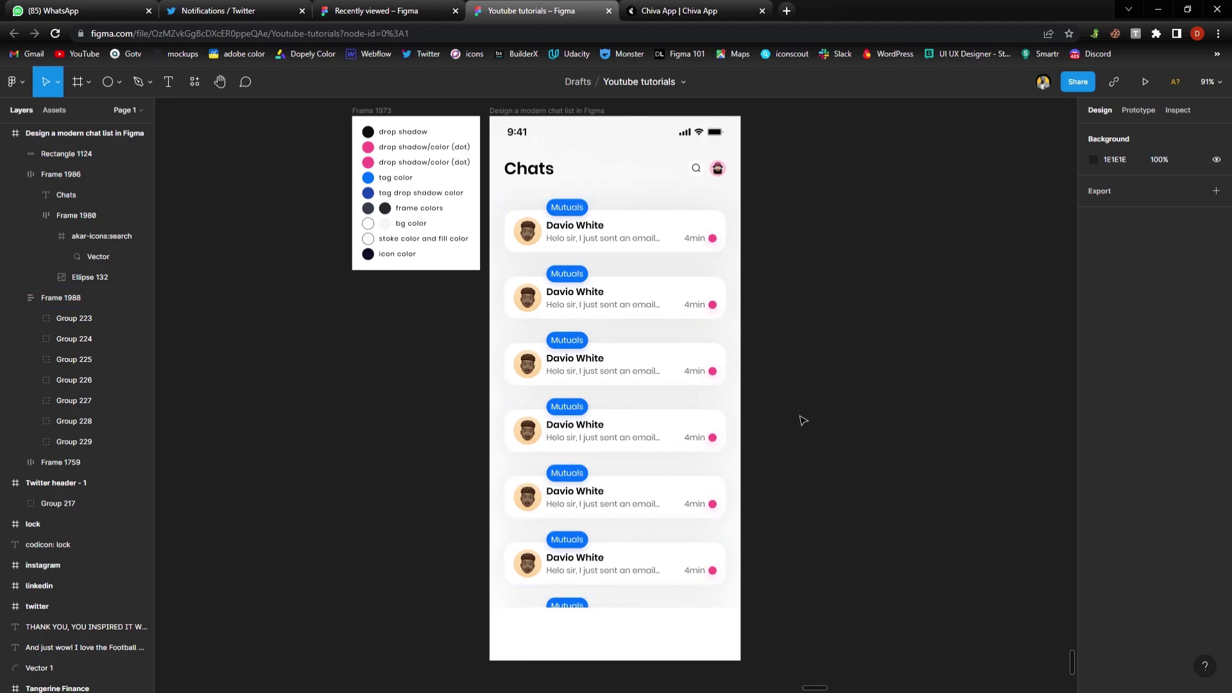